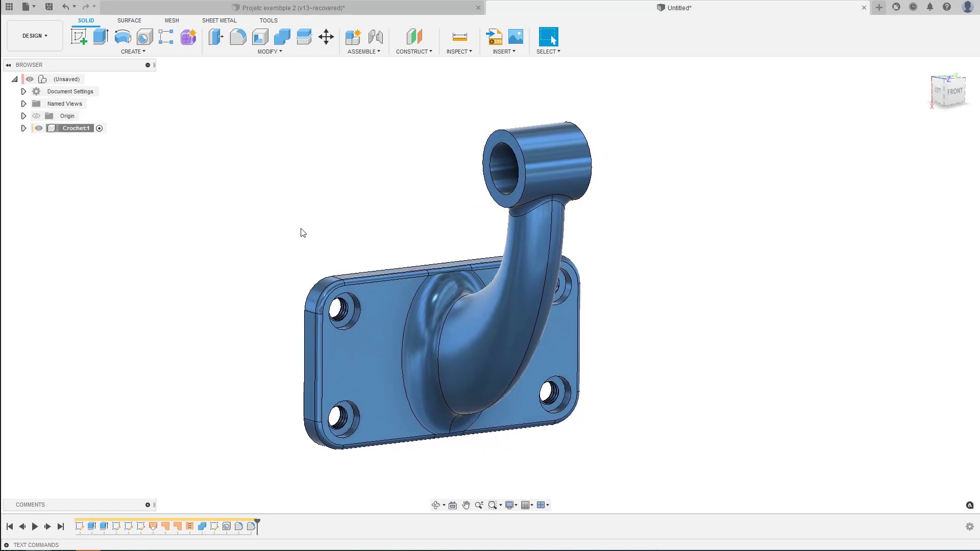
Step: Switch to the Render workspace and open the scene settings
{"action": "left_click", "coordinate": [29, 42]}
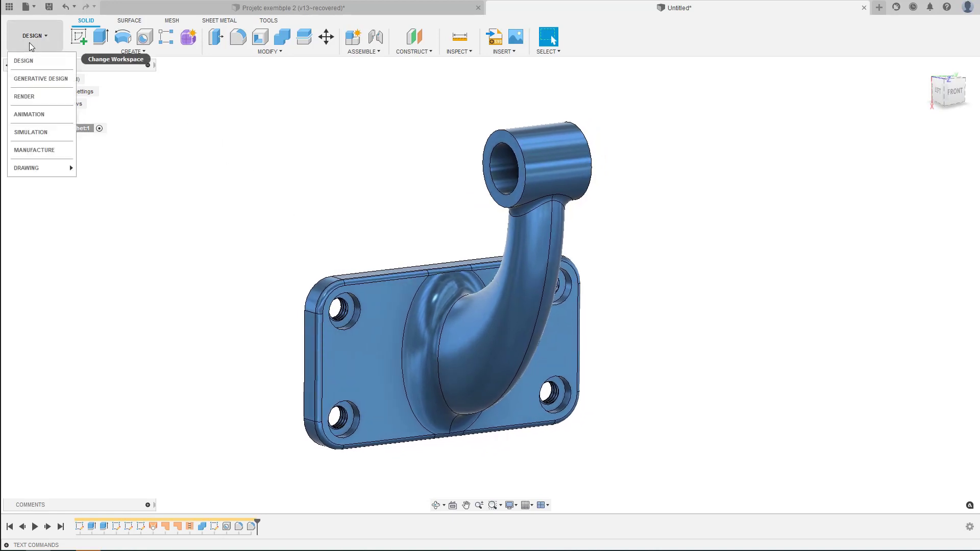
{"action": "left_click", "coordinate": [24, 97]}
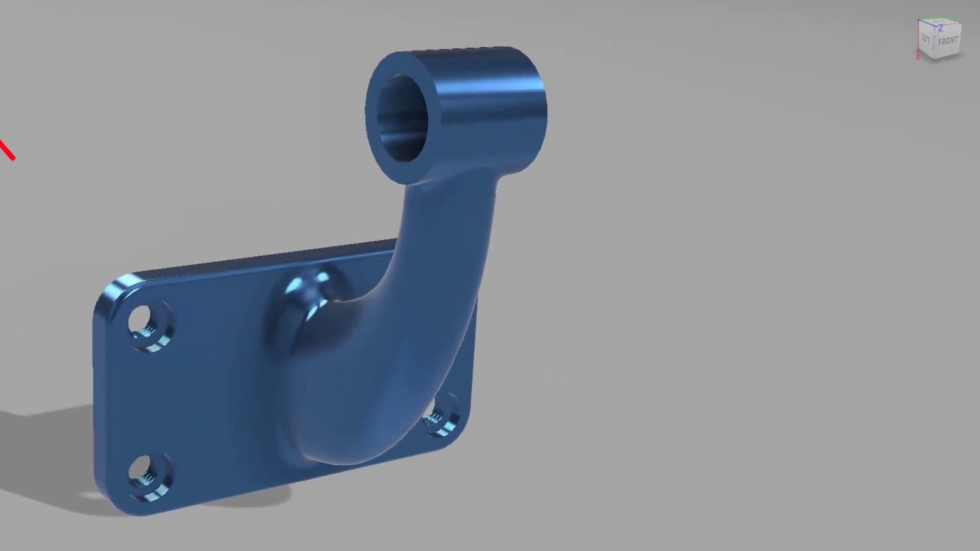
{"action": "left_click", "coordinate": [100, 37]}
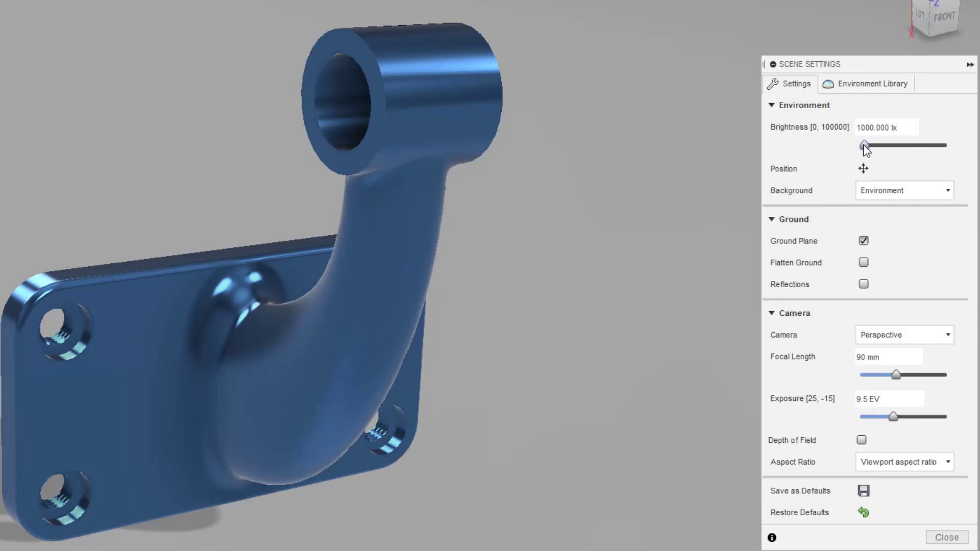
Step: Try higher and lower environment brightness values for the scene, and return the brightness to 1000 lx
{"action": "mouse_move", "coordinate": [864, 148]}
{"action": "left_mouse_down"}
{"action": "mouse_move", "coordinate": [889, 151]}
{"action": "mouse_move", "coordinate": [866, 151]}
{"action": "left_mouse_up"}
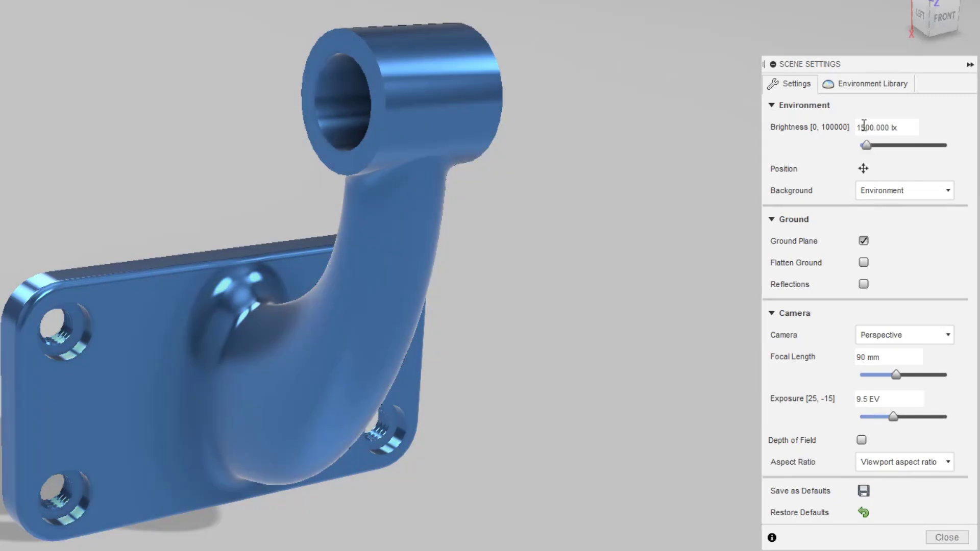
{"action": "key", "text": "Delete"}
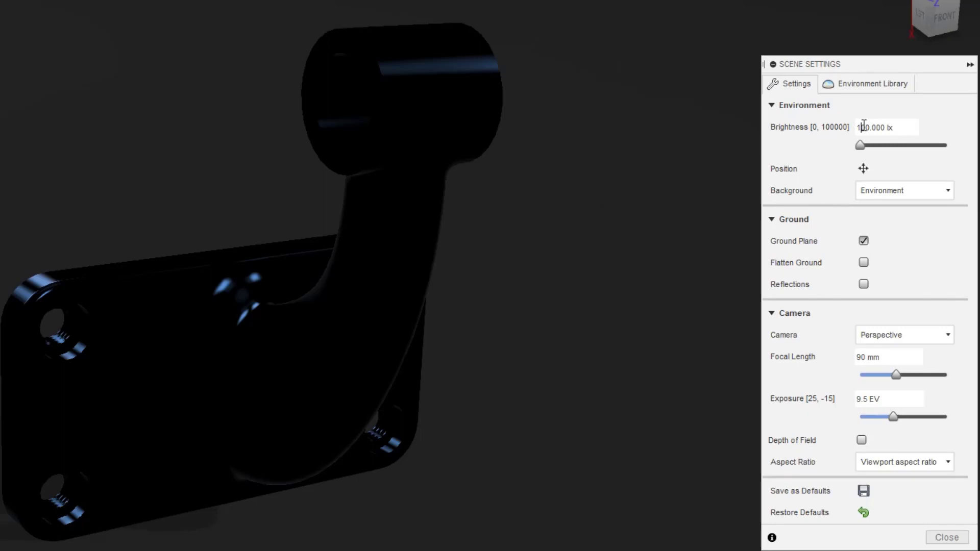
{"action": "type", "text": "0"}
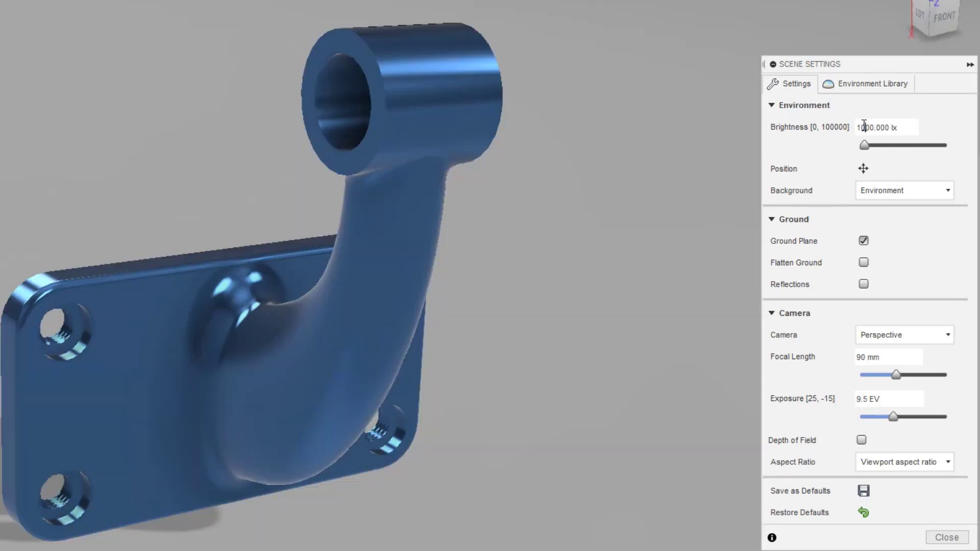
{"action": "key", "text": "Down"}
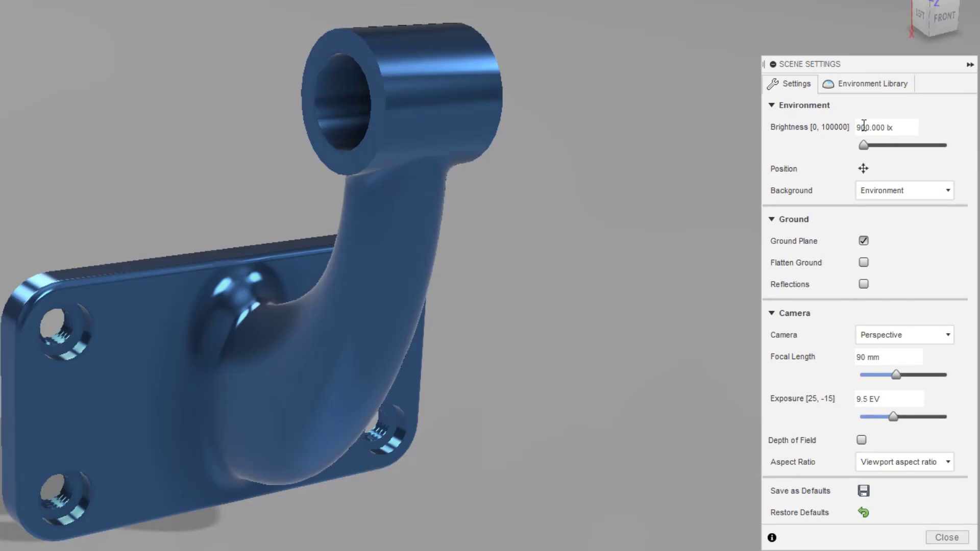
{"action": "key", "text": "Down"}
{"action": "key", "text": "Down"}
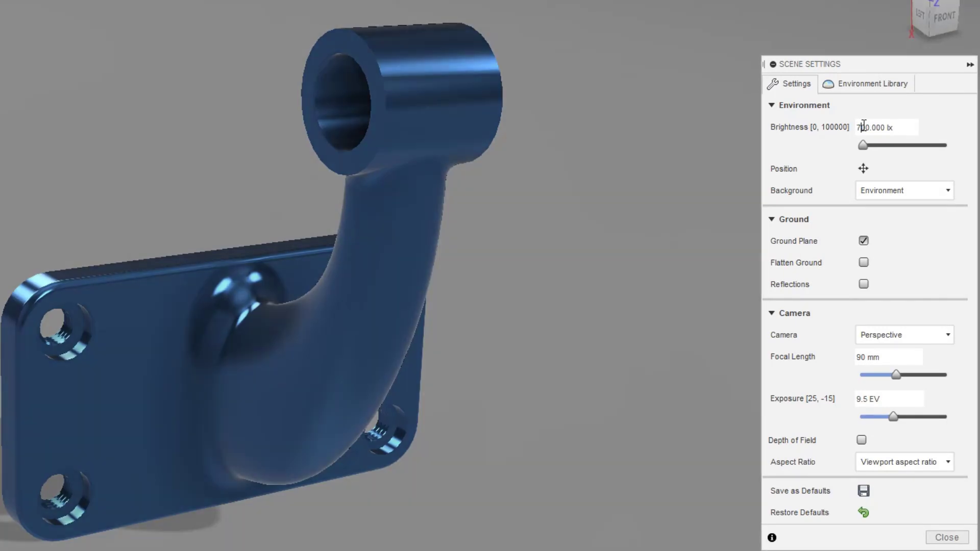
{"action": "key", "text": "Up"}
{"action": "key", "text": "Up"}
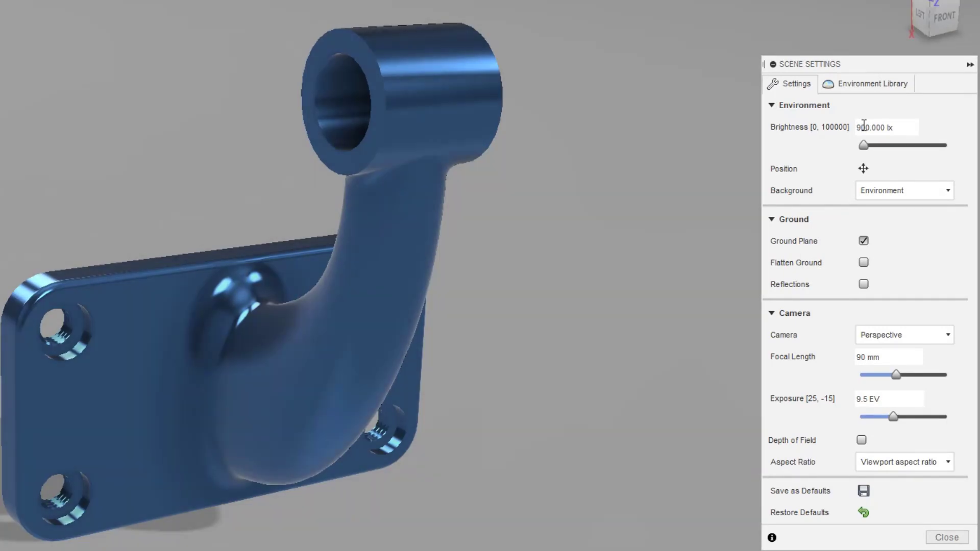
{"action": "key", "text": "Up"}
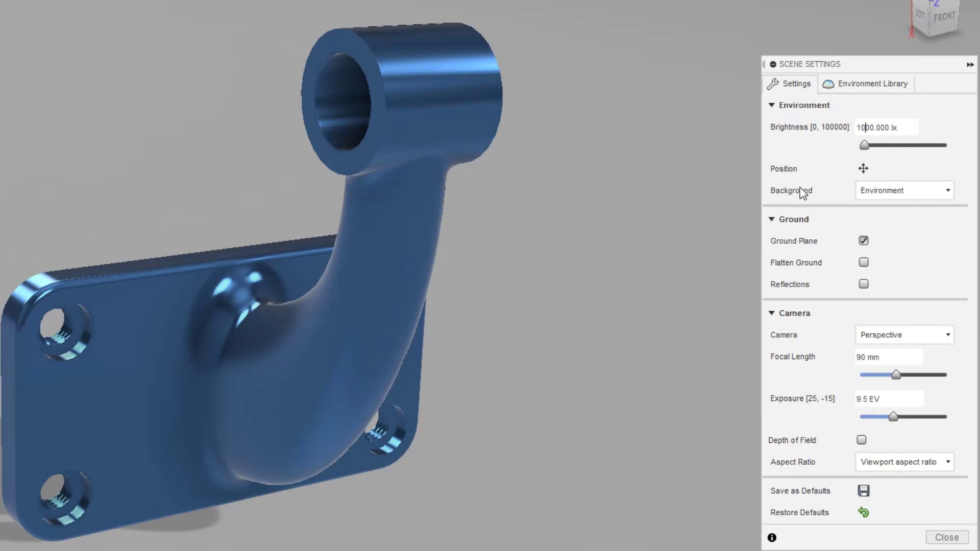
Step: Set the scene background to a solid white color with RGB values 255, 255, 255
{"action": "left_click", "coordinate": [885, 191]}
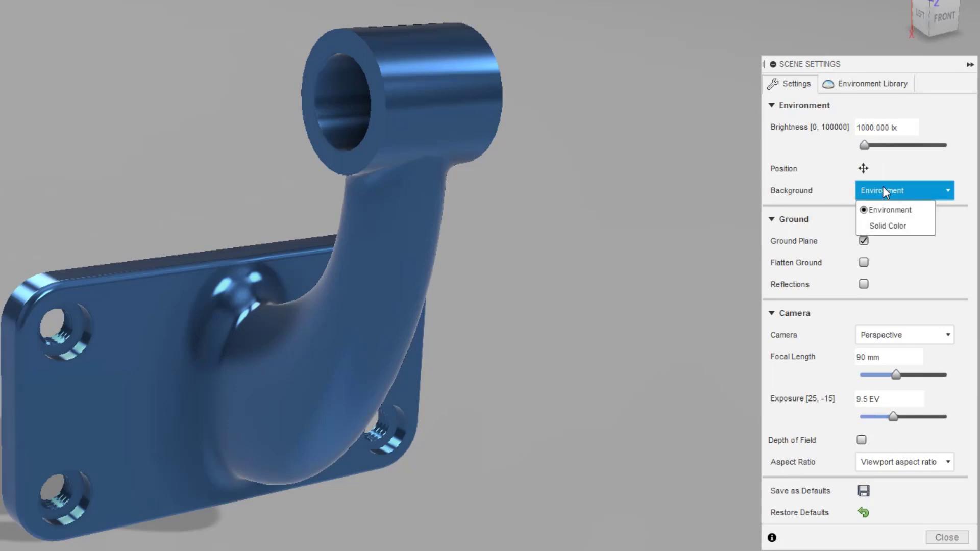
{"action": "left_click", "coordinate": [885, 225]}
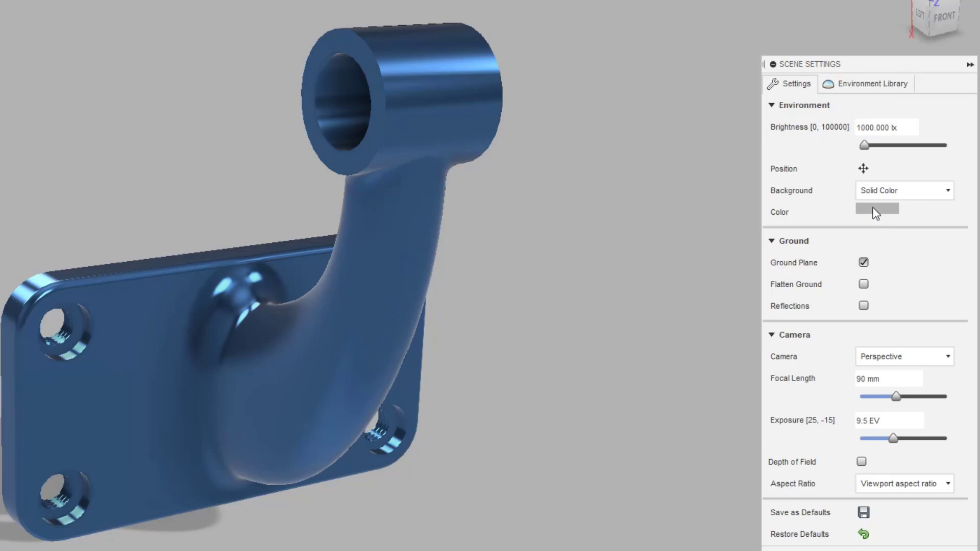
{"action": "left_click", "coordinate": [875, 211]}
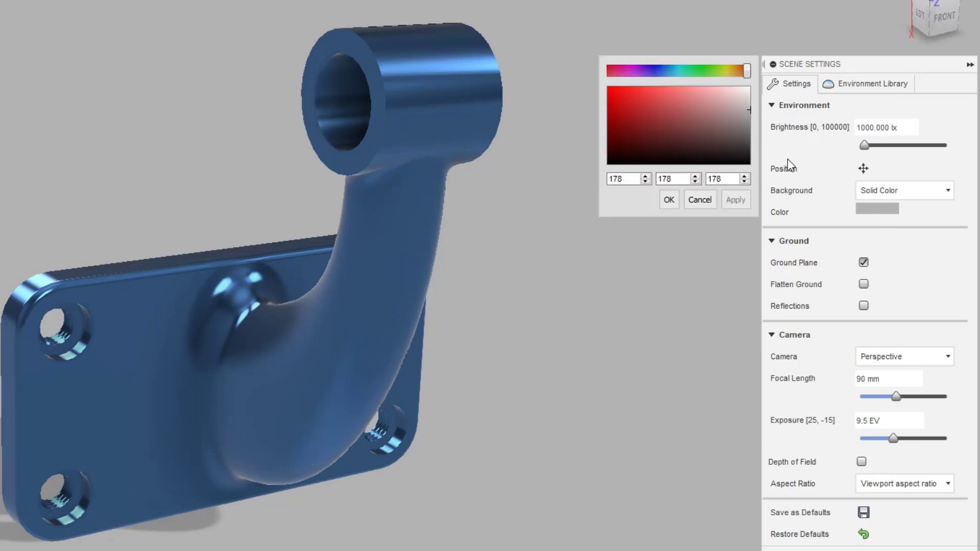
{"action": "left_click_drag", "start_coordinate": [737, 123], "coordinate": [749, 87]}
{"action": "left_click", "coordinate": [738, 201]}
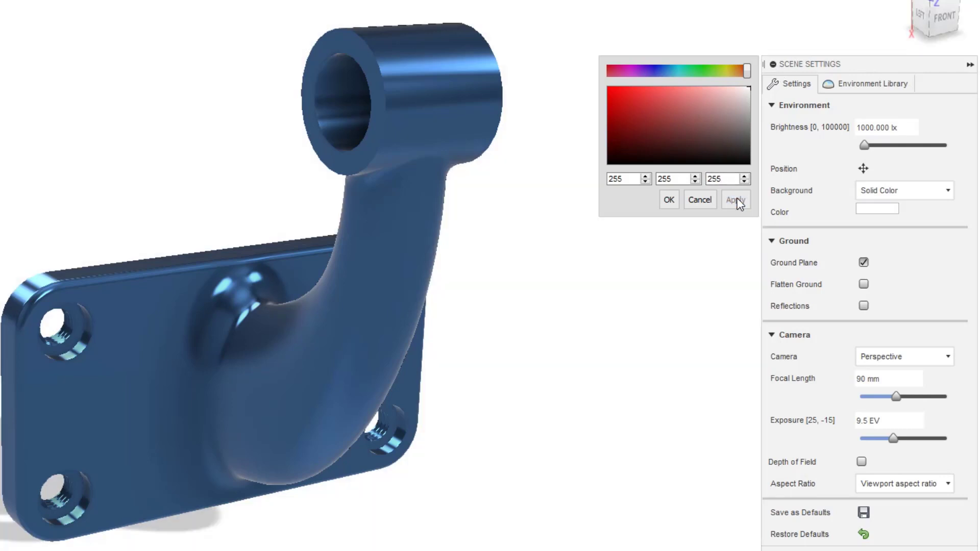
{"action": "scroll", "coordinate": [247, 311], "scroll_direction": "down", "scroll_amount": 3}
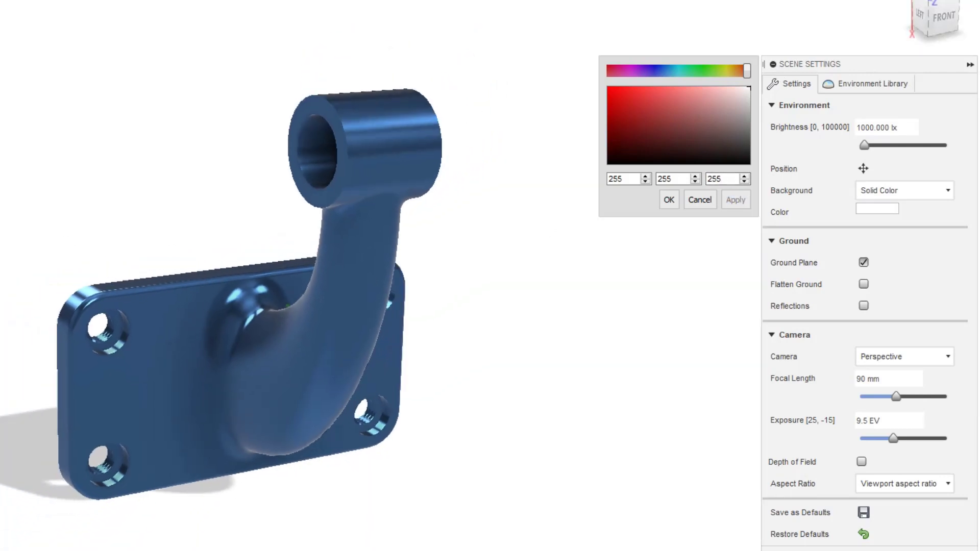
{"action": "scroll", "coordinate": [247, 312], "scroll_direction": "down", "scroll_amount": 1}
{"action": "scroll", "coordinate": [247, 311], "scroll_direction": "up", "scroll_amount": 2}
{"action": "middle_click_drag", "start_coordinate": [255, 306], "coordinate": [245, 305], "text": "shift"}
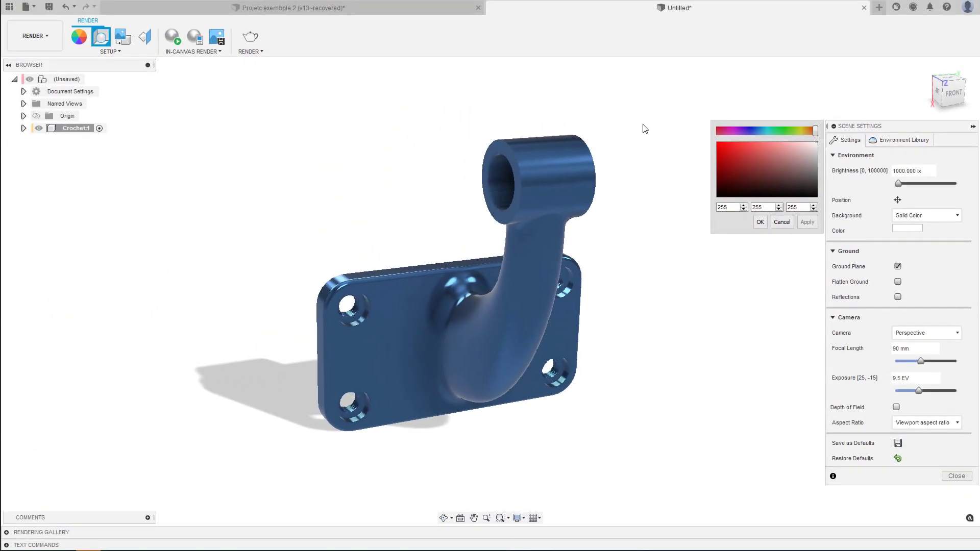
{"action": "left_click", "coordinate": [760, 222]}
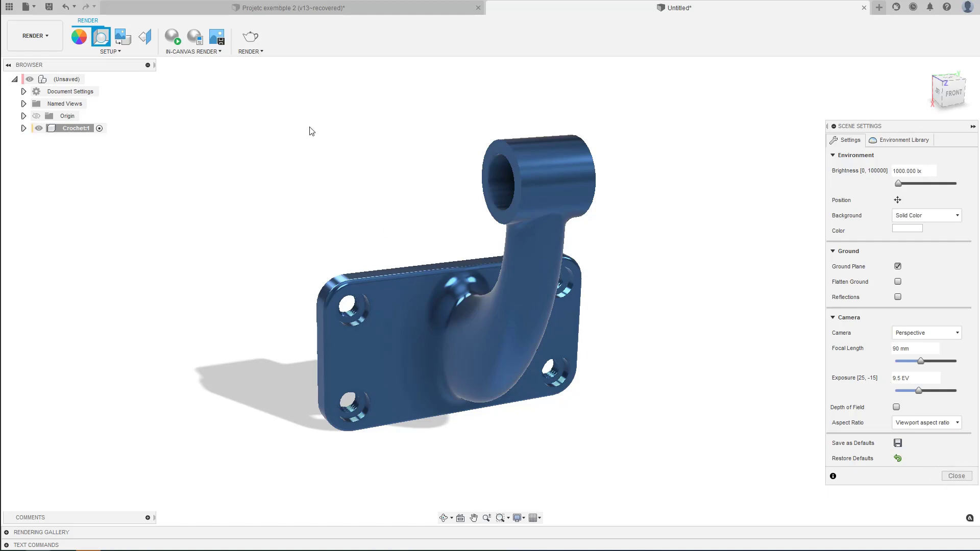
Step: Start the in-canvas render and enable reflections on the ground plane
{"action": "left_click", "coordinate": [171, 40]}
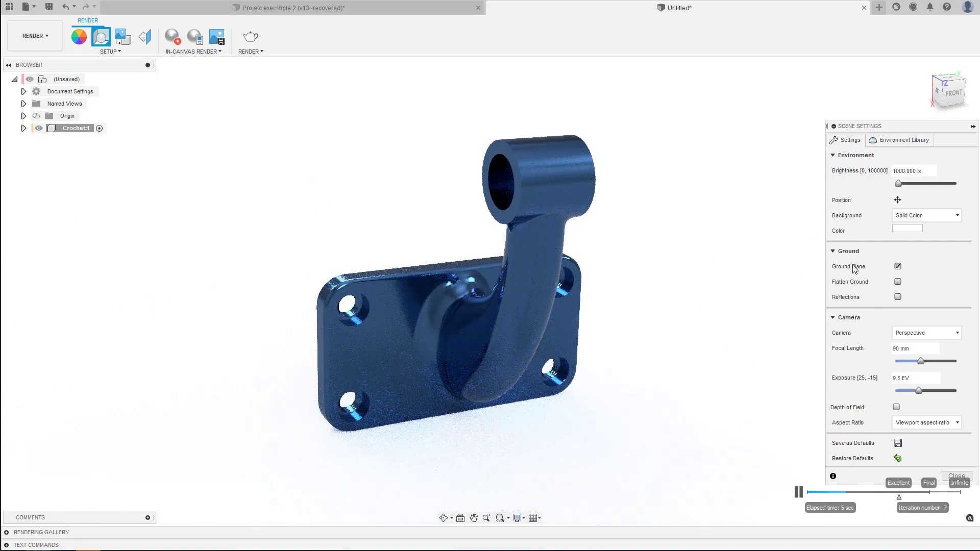
{"action": "left_click", "coordinate": [898, 297]}
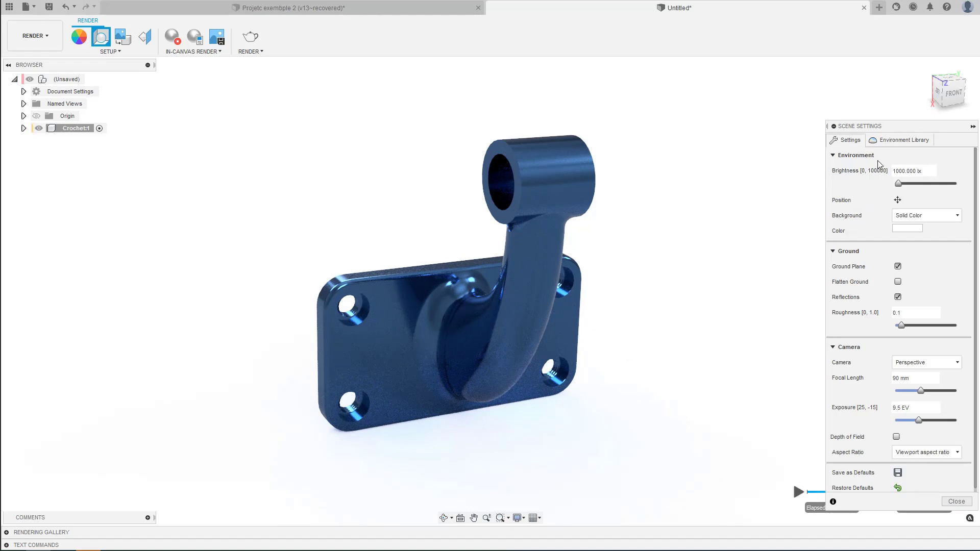
Step: Set the background to Environment, try the Cool Light and Rim Highlights environments, and apply Photobooth
{"action": "left_click", "coordinate": [911, 219]}
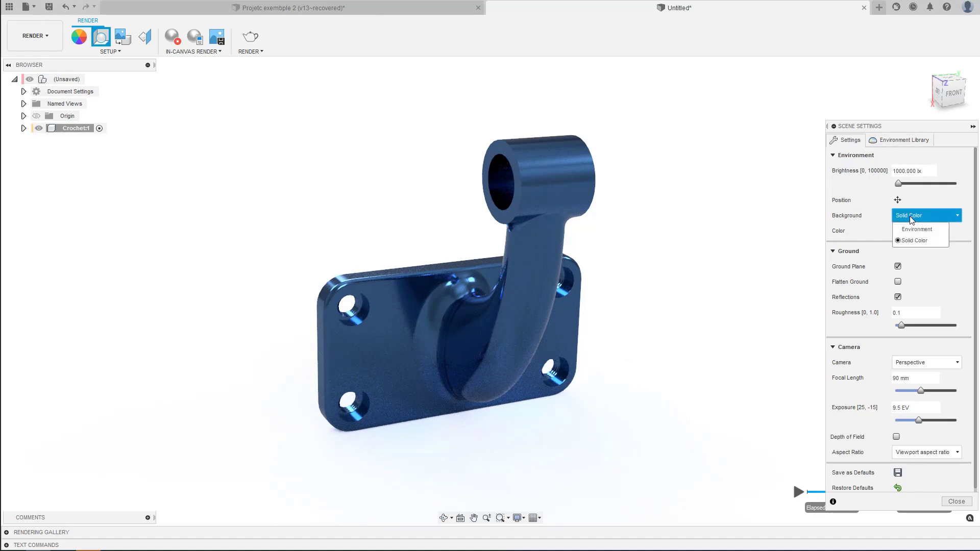
{"action": "left_click", "coordinate": [912, 230]}
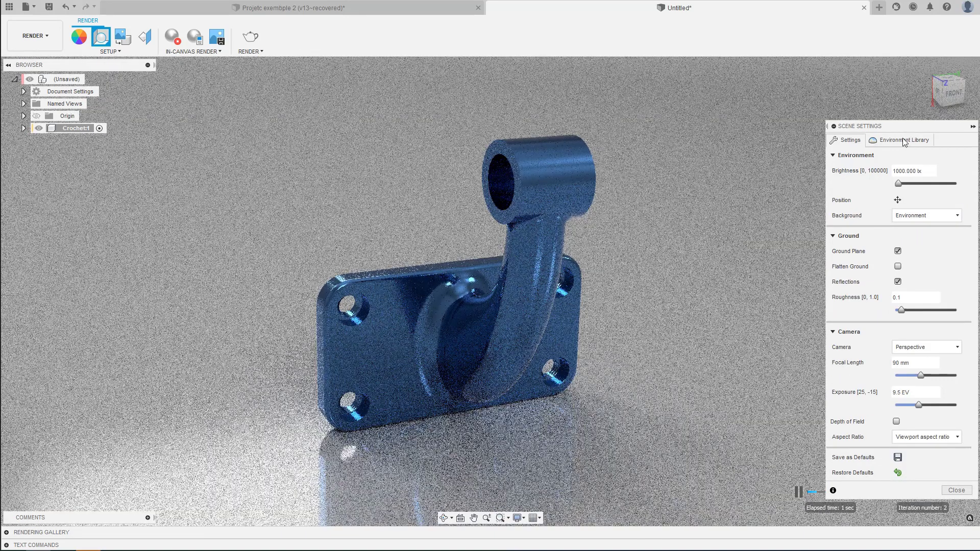
{"action": "left_click", "coordinate": [904, 142]}
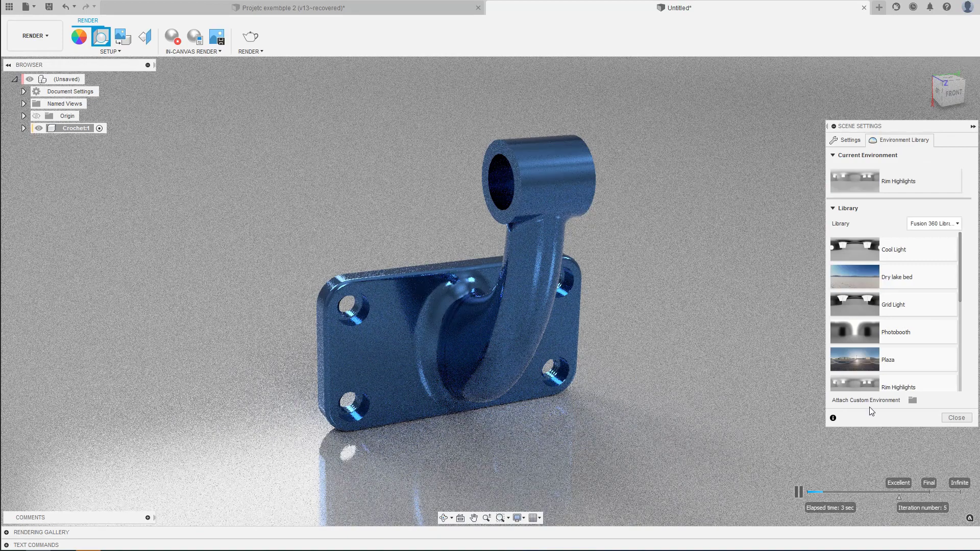
{"action": "double_click", "coordinate": [854, 246]}
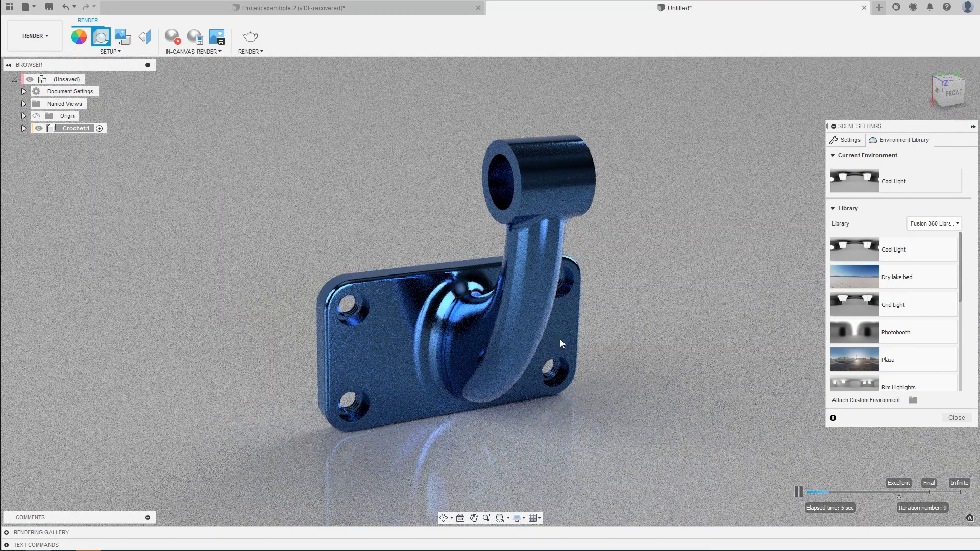
{"action": "scroll", "coordinate": [858, 319], "scroll_direction": "down", "scroll_amount": 1}
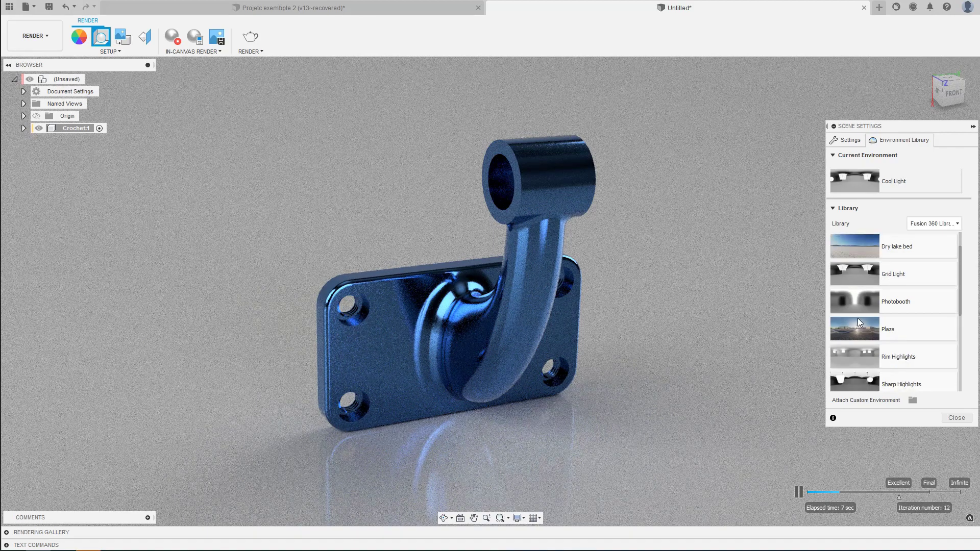
{"action": "double_click", "coordinate": [855, 360]}
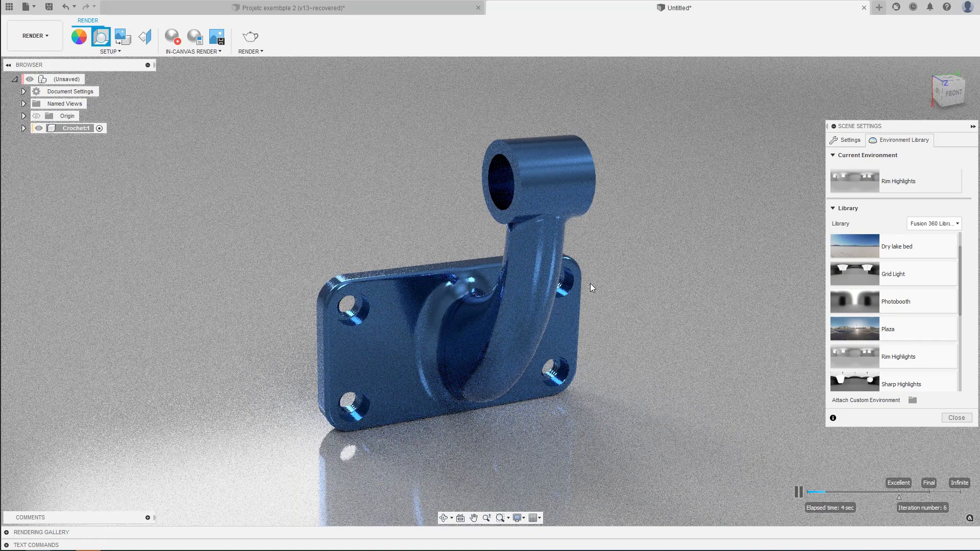
{"action": "double_click", "coordinate": [855, 297]}
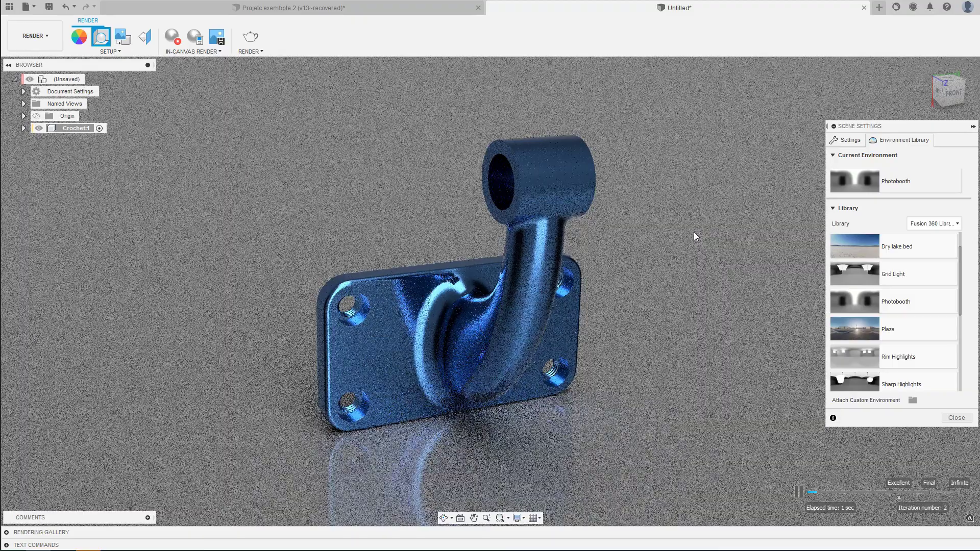
Step: Rotate the environment lighting to -4.2 degrees around the hook and close the scene settings
{"action": "middle_click_drag", "start_coordinate": [651, 273], "coordinate": [651, 273], "text": "shift"}
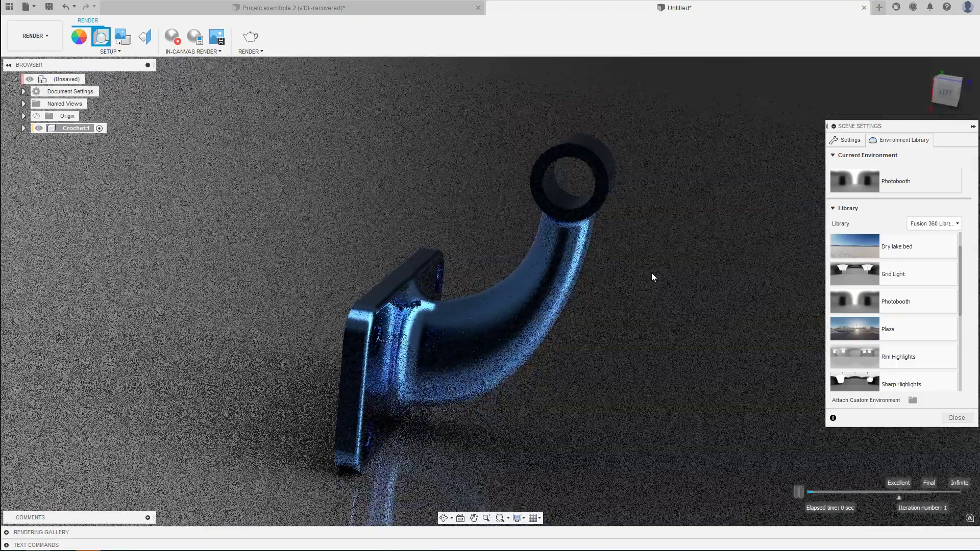
{"action": "middle_click_drag", "start_coordinate": [651, 272], "coordinate": [651, 272], "text": "shift"}
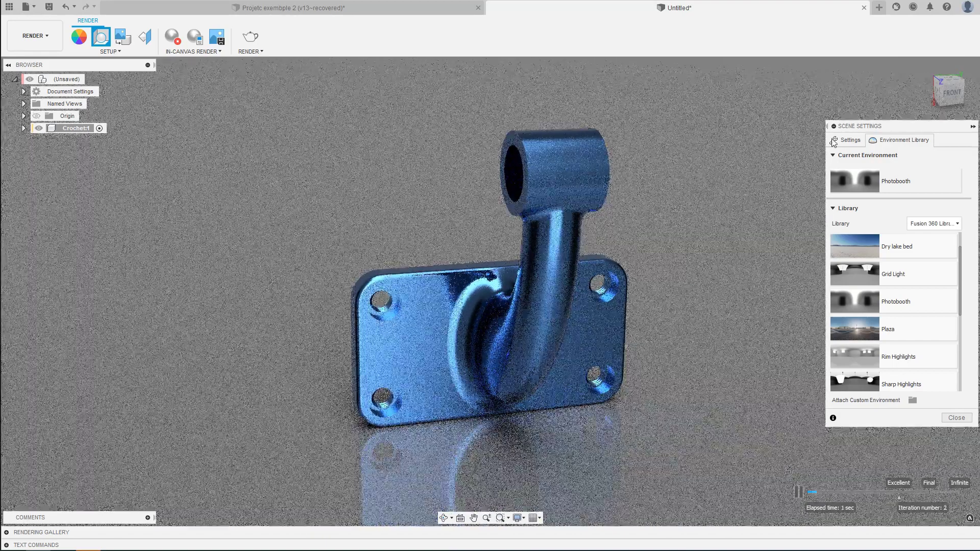
{"action": "left_click", "coordinate": [849, 142]}
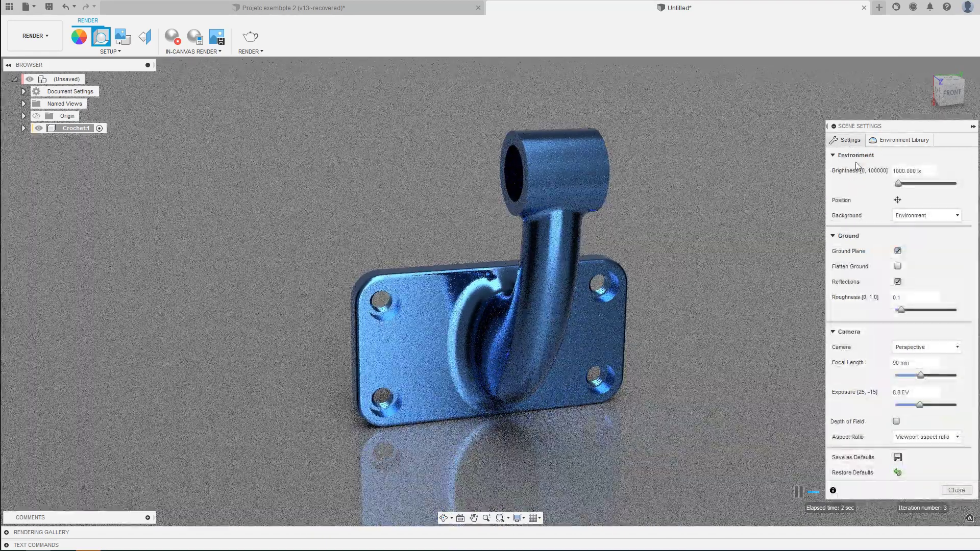
{"action": "left_click", "coordinate": [897, 201]}
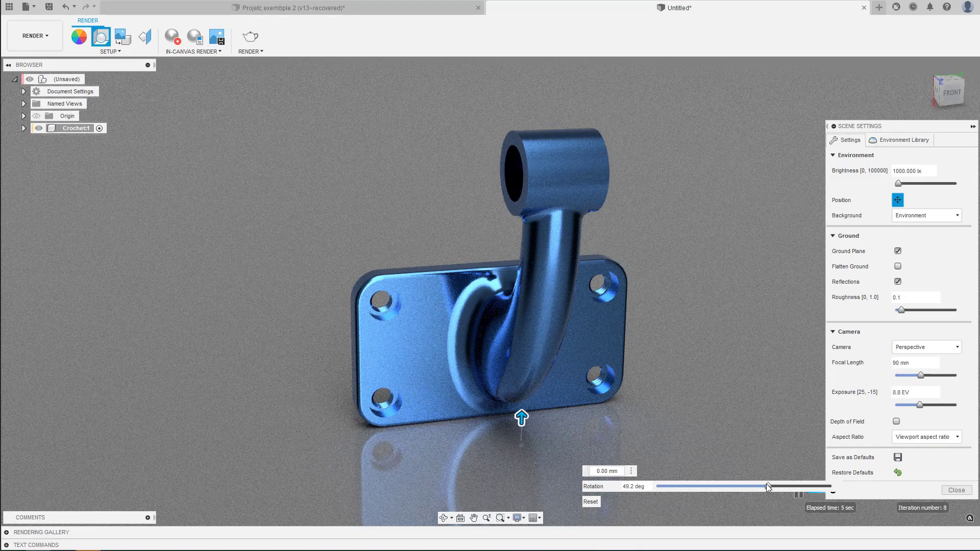
{"action": "left_click_drag", "start_coordinate": [769, 487], "coordinate": [742, 489]}
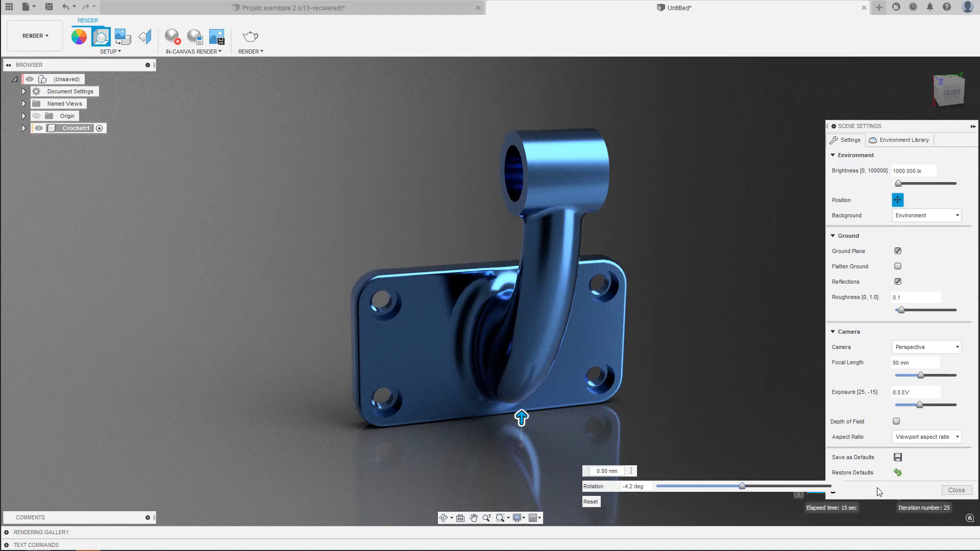
{"action": "left_click", "coordinate": [956, 490]}
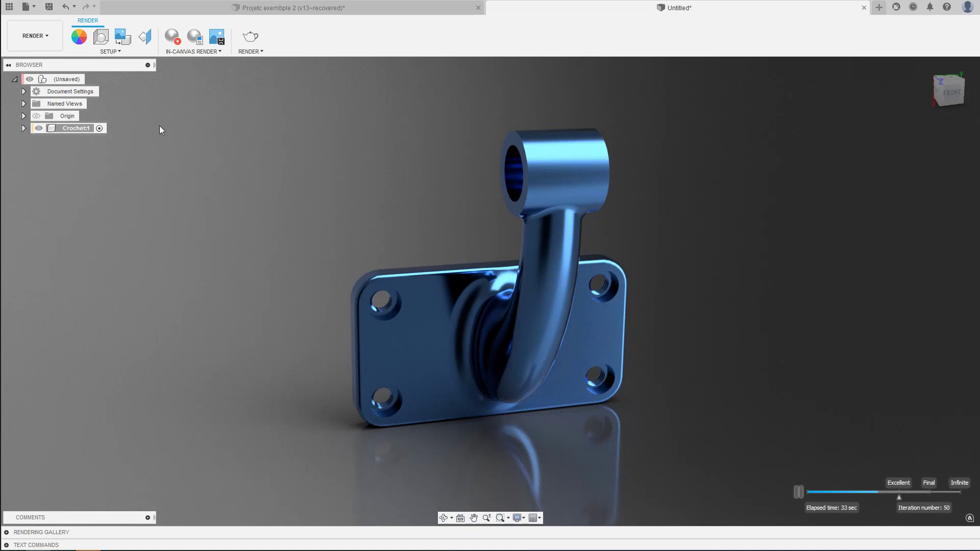
Step: Return to the Design workspace and set up a 0.1 mm fillet on both end faces of the hook's tube
{"action": "left_click", "coordinate": [29, 36]}
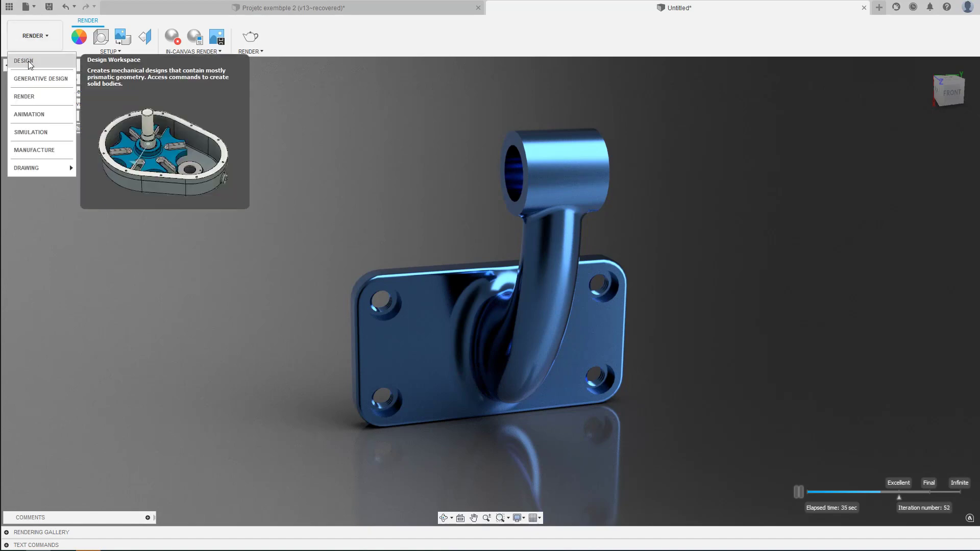
{"action": "left_click", "coordinate": [24, 60]}
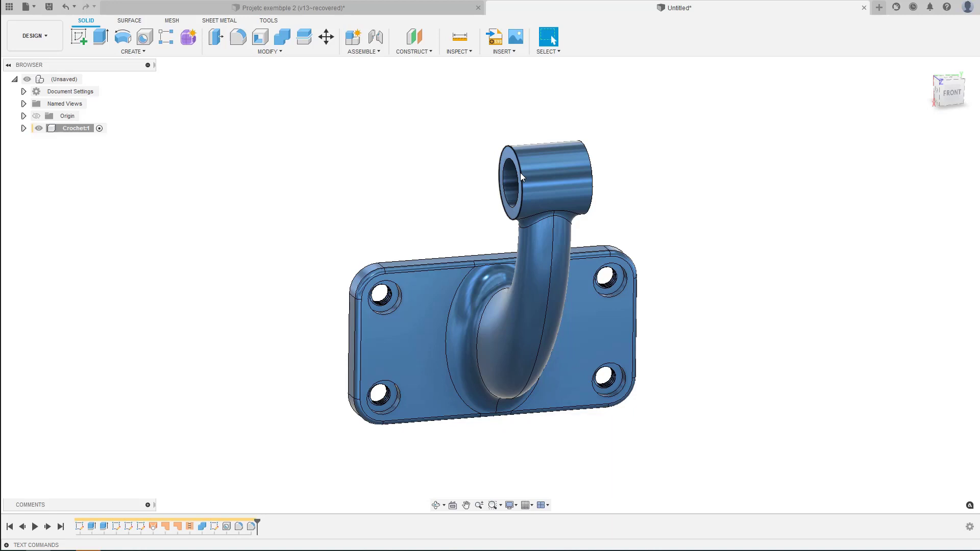
{"action": "key", "text": "f"}
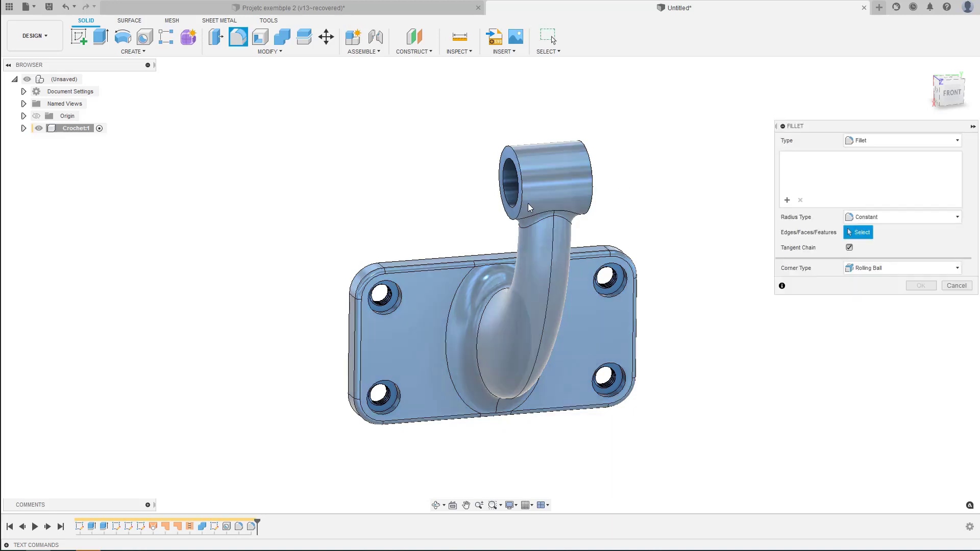
{"action": "middle_click_drag", "start_coordinate": [525, 197], "coordinate": [531, 192], "text": "shift"}
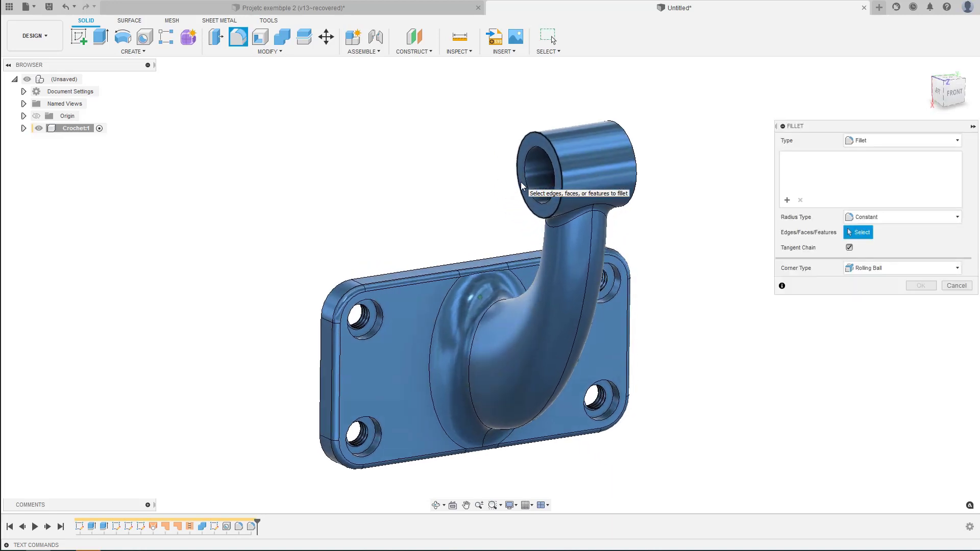
{"action": "scroll", "coordinate": [561, 143], "scroll_direction": "up", "scroll_amount": 3}
{"action": "left_click", "coordinate": [579, 112]}
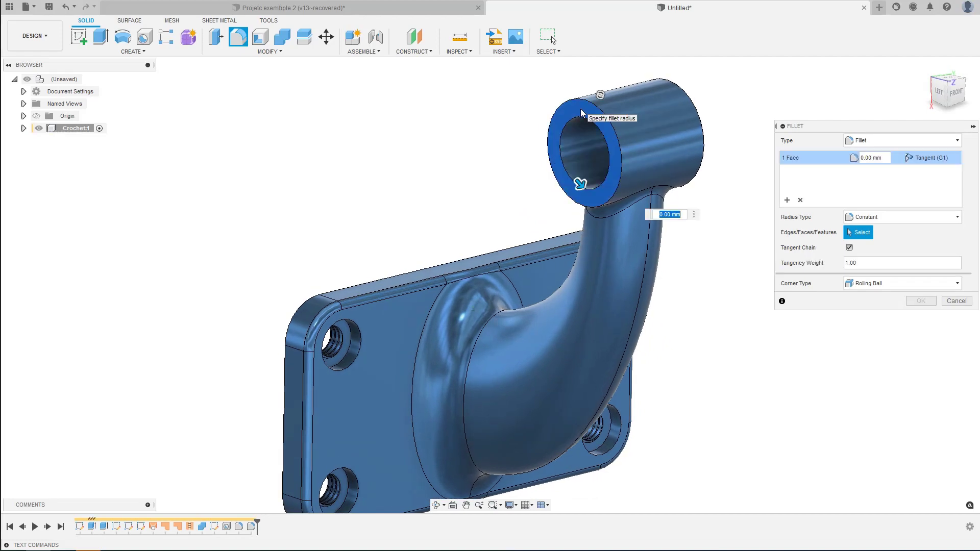
{"action": "middle_click_drag", "start_coordinate": [585, 134], "coordinate": [474, 120], "text": "shift"}
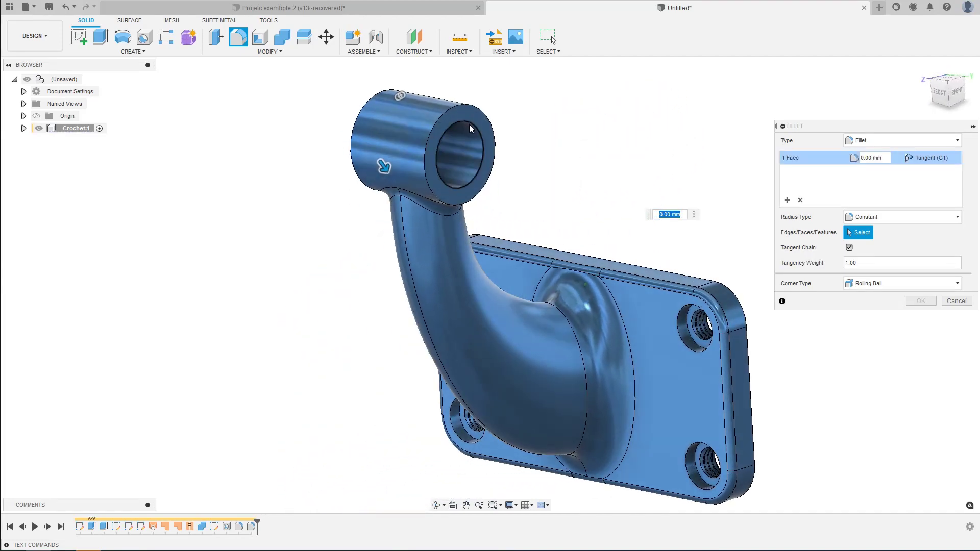
{"action": "left_click", "coordinate": [471, 118]}
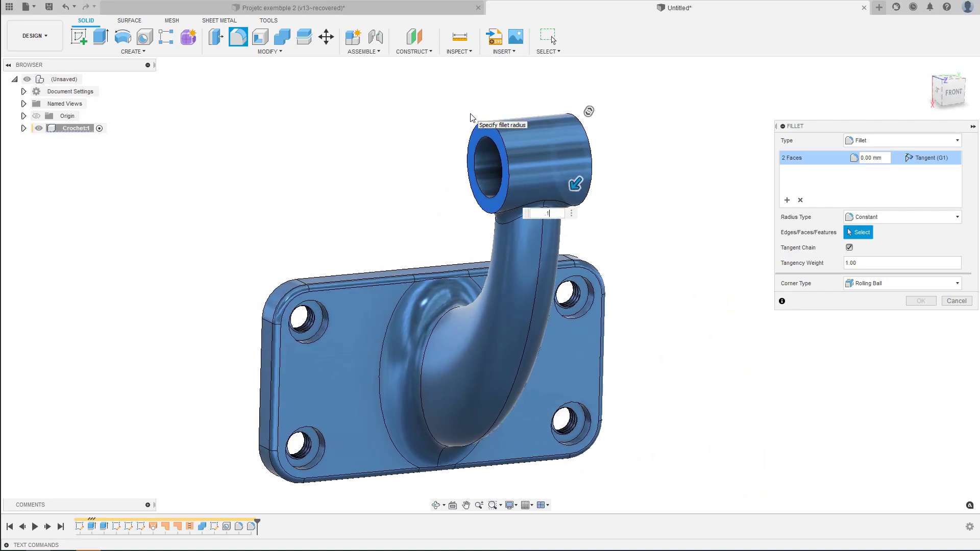
{"action": "type", "text": ".1"}
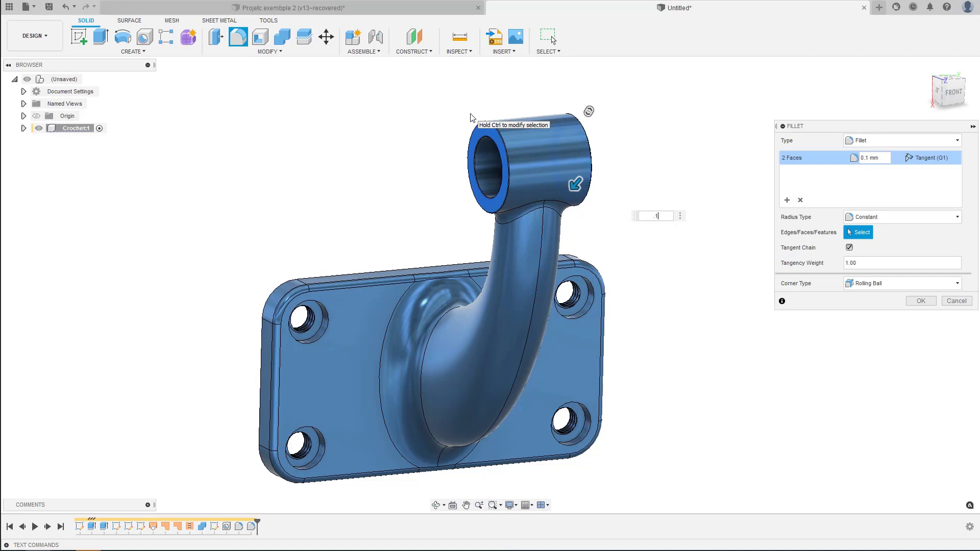
Step: Add the outer edges of the four plate holes and the plate's back face to the fillet and apply it
{"action": "left_click", "coordinate": [575, 320]}
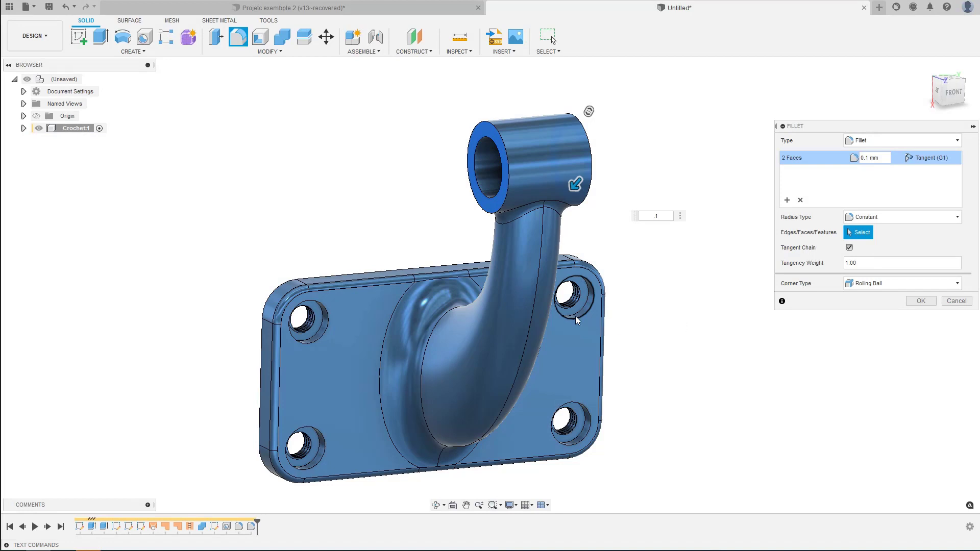
{"action": "left_click", "coordinate": [569, 438]}
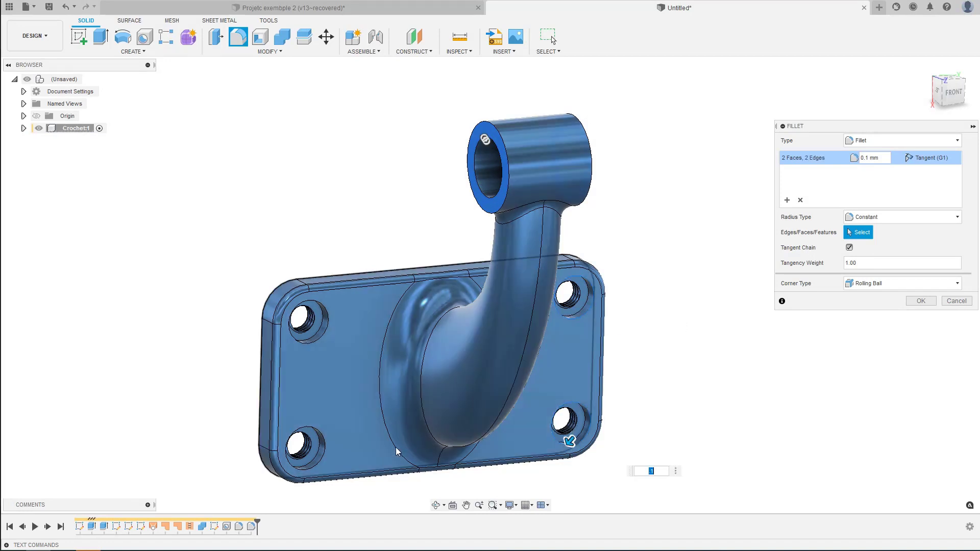
{"action": "left_click", "coordinate": [326, 446]}
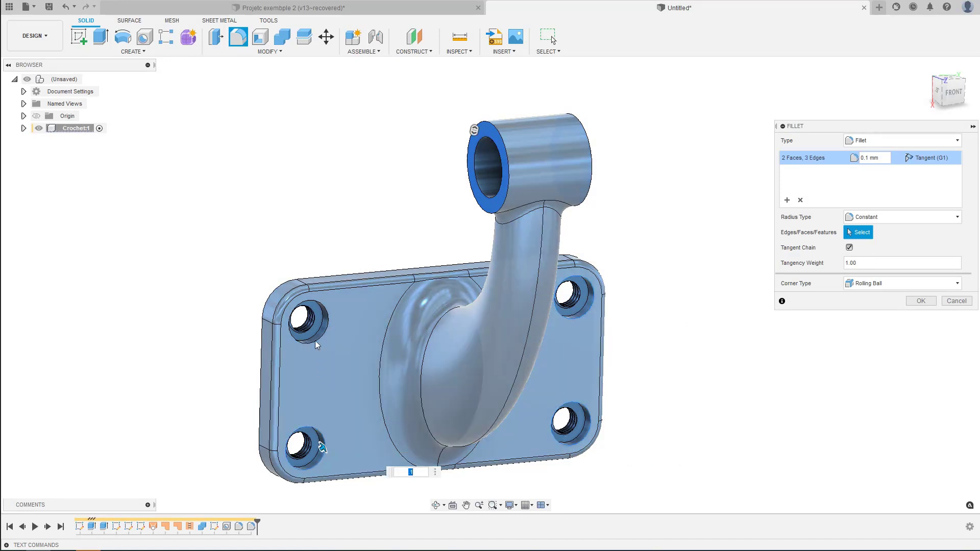
{"action": "left_click", "coordinate": [315, 343]}
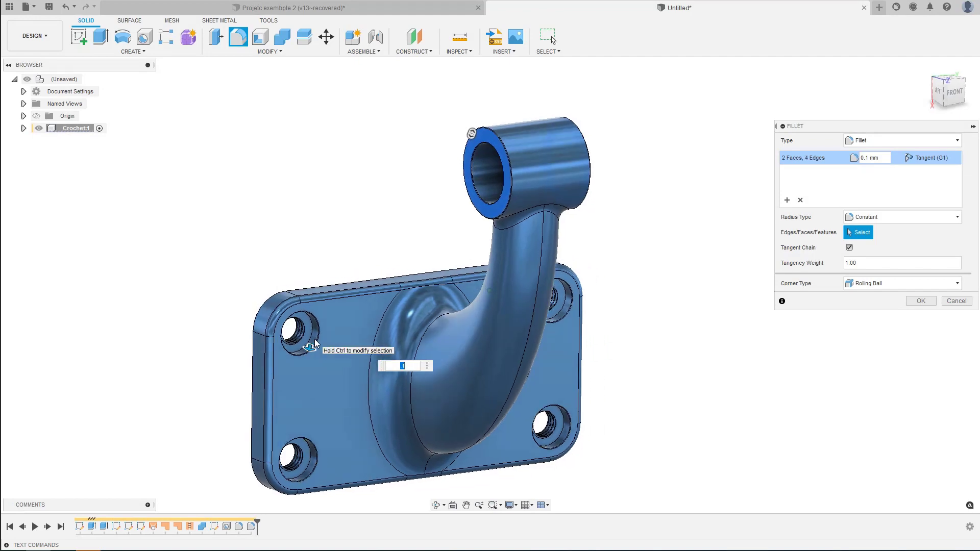
{"action": "middle_click_drag", "start_coordinate": [314, 343], "coordinate": [433, 299], "text": "shift"}
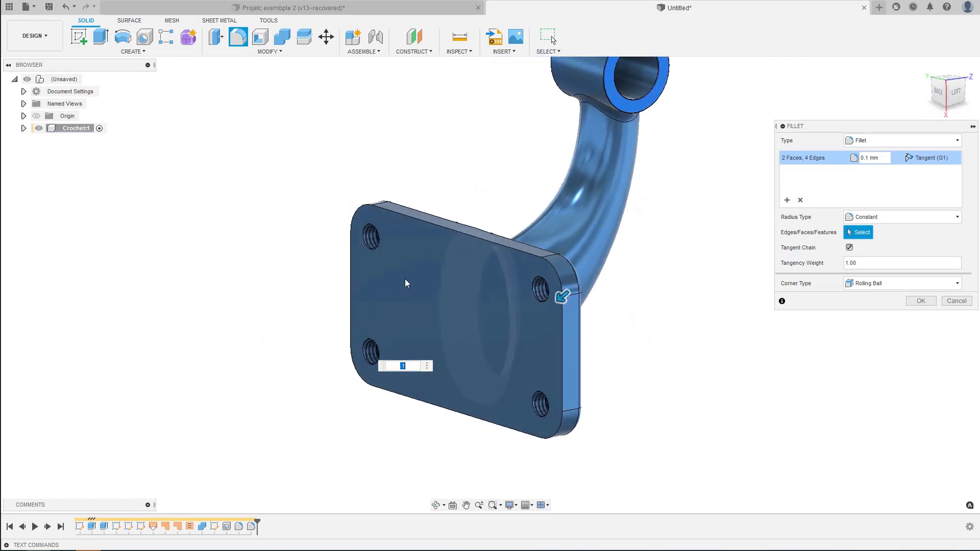
{"action": "left_click", "coordinate": [414, 292]}
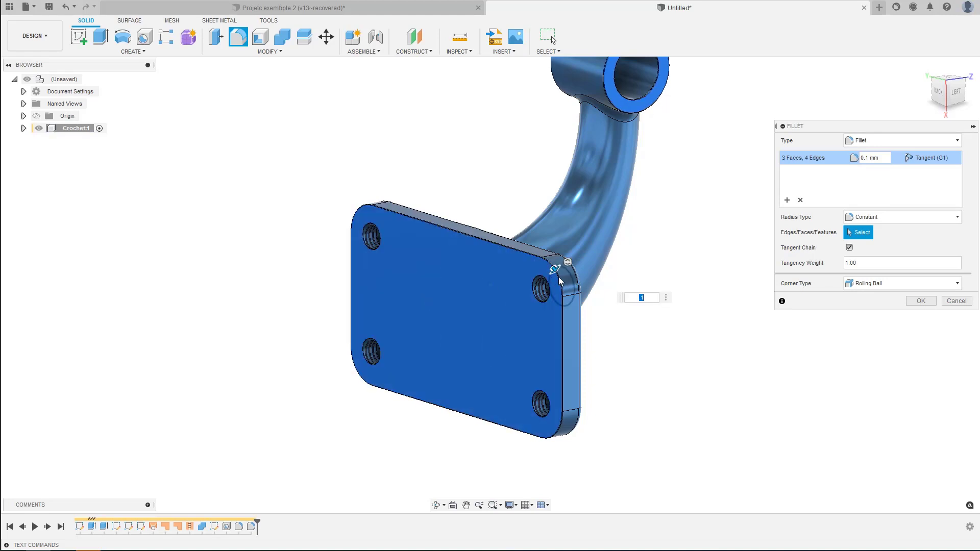
{"action": "key", "text": "Return"}
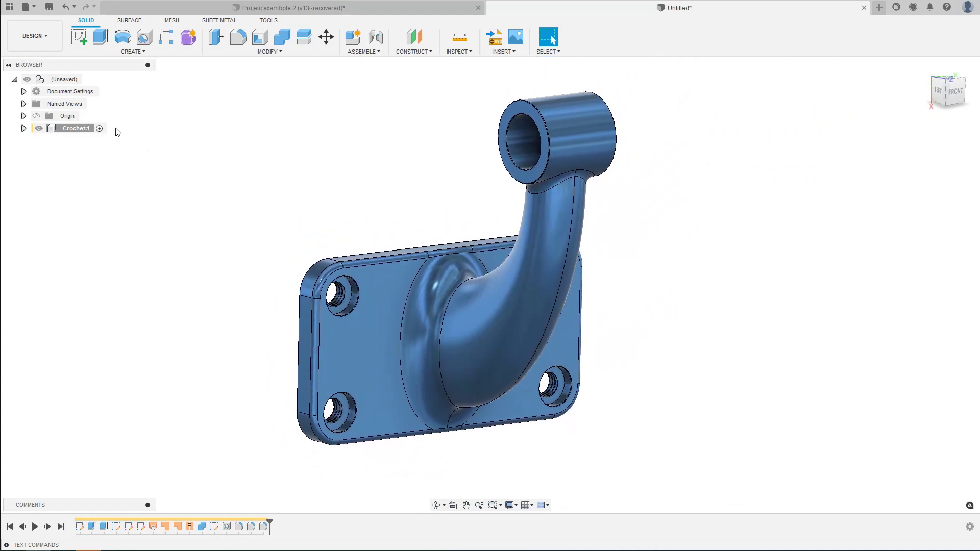
Step: Switch back to the Render workspace and start the in-canvas render with the hook framed closely
{"action": "left_click", "coordinate": [33, 36]}
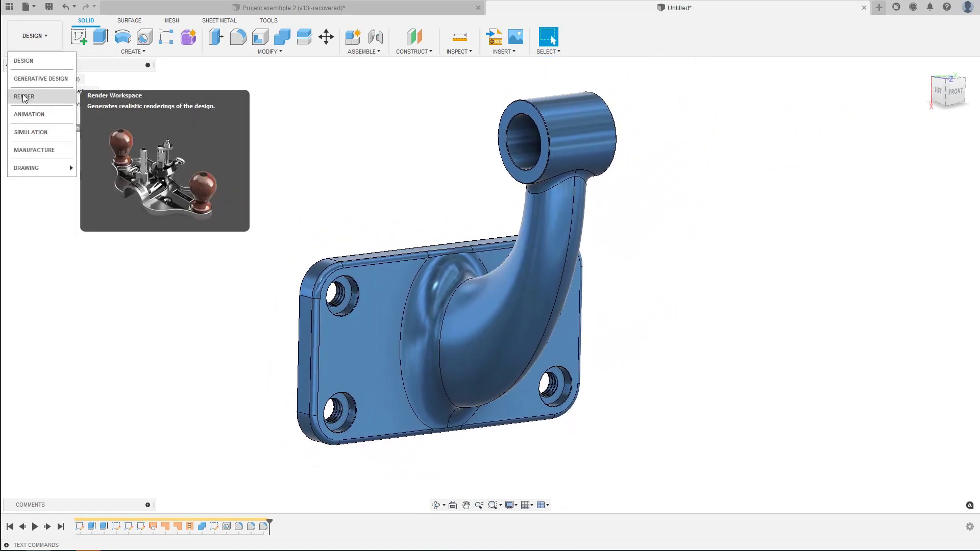
{"action": "left_click", "coordinate": [24, 97]}
{"action": "left_click", "coordinate": [170, 35]}
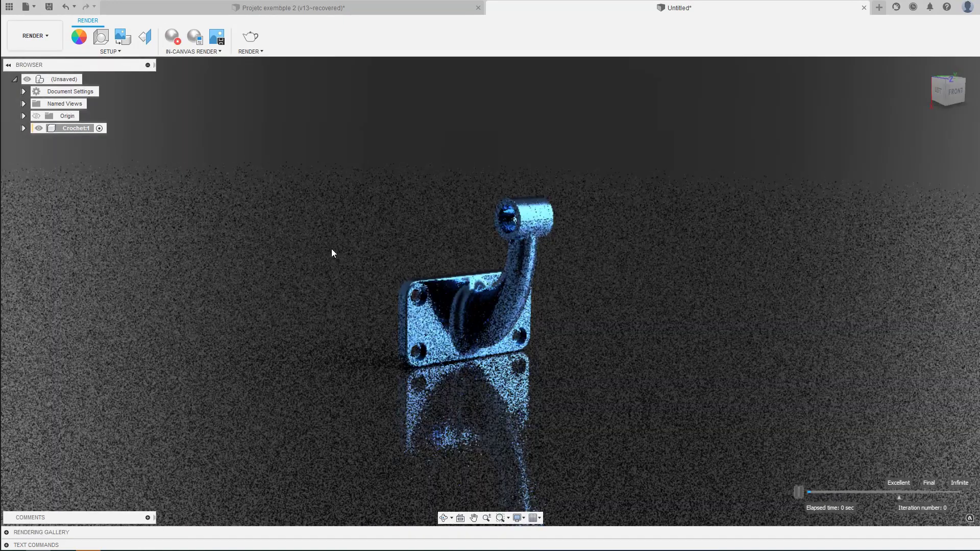
{"action": "scroll", "coordinate": [331, 249], "scroll_direction": "up", "scroll_amount": 5}
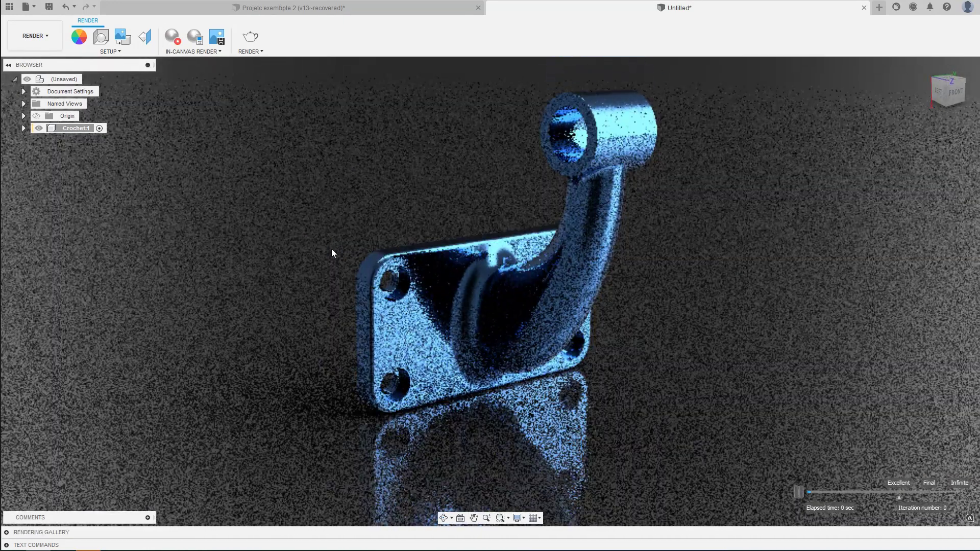
{"action": "scroll", "coordinate": [331, 250], "scroll_direction": "up", "scroll_amount": 5}
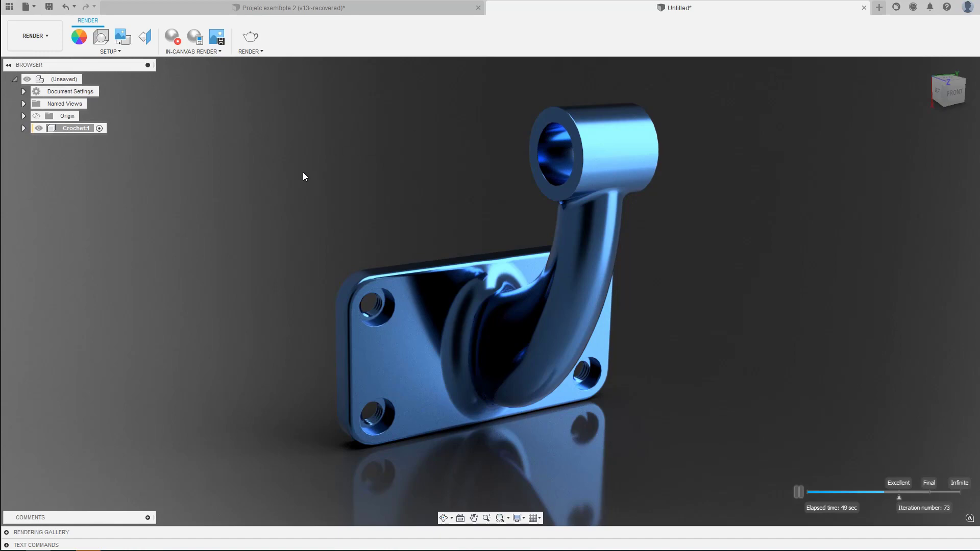
Step: Open the advanced material settings of the Aluminum - Anodized Glossy (Blue) appearance and enlarge the editor
{"action": "left_click", "coordinate": [77, 35]}
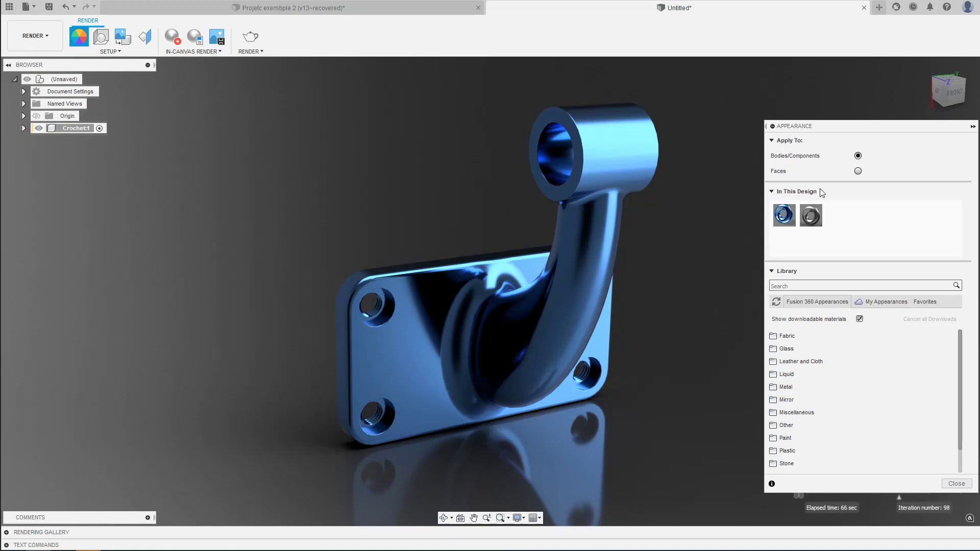
{"action": "double_click", "coordinate": [784, 215]}
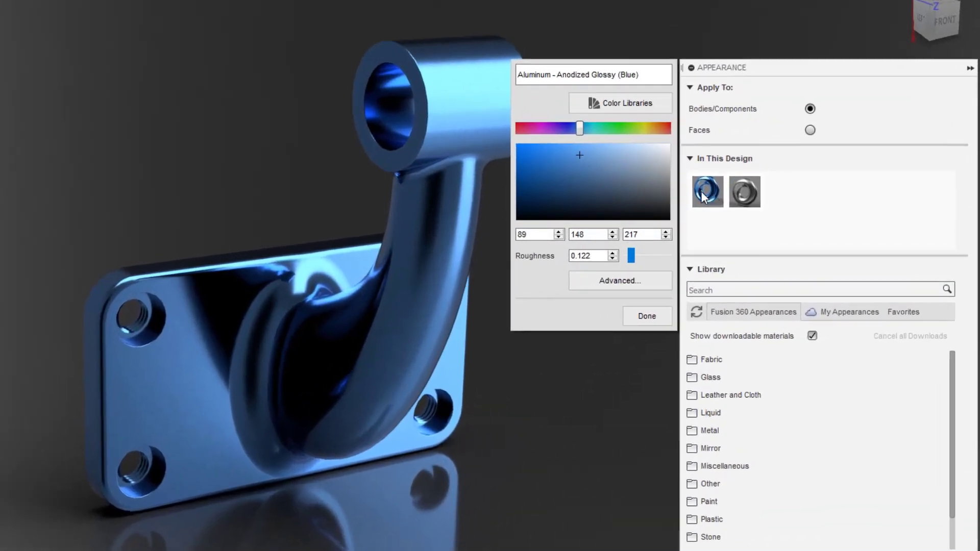
{"action": "left_click", "coordinate": [603, 286]}
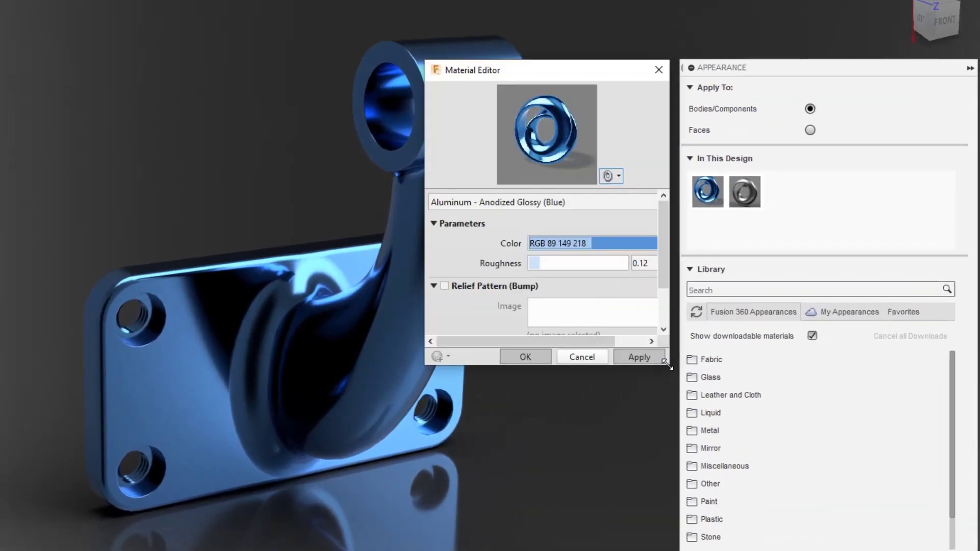
{"action": "left_click_drag", "start_coordinate": [666, 364], "coordinate": [759, 489]}
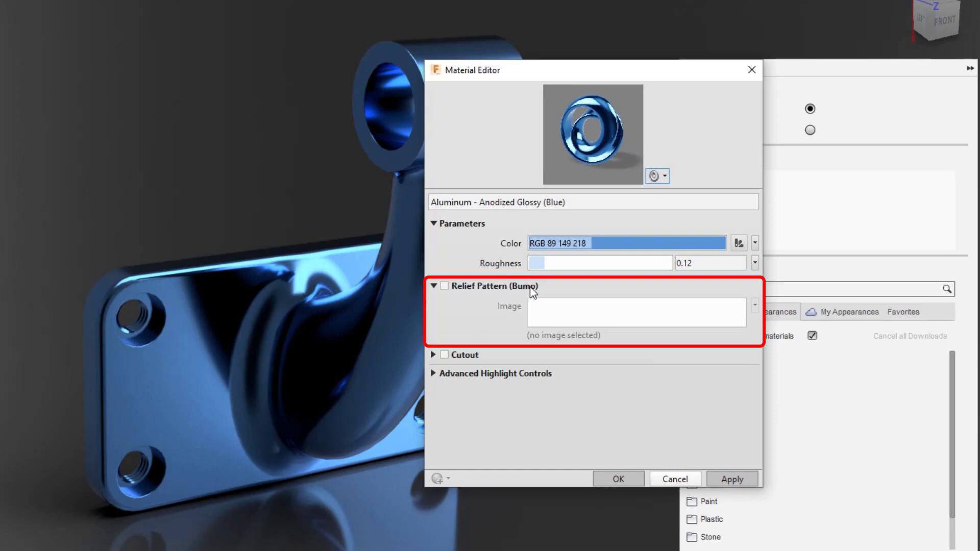
Step: Enable the Relief Pattern (Bump), preview the available textures, and load Metal Seamless Texture #6714.jpg as its image
{"action": "left_click", "coordinate": [445, 286]}
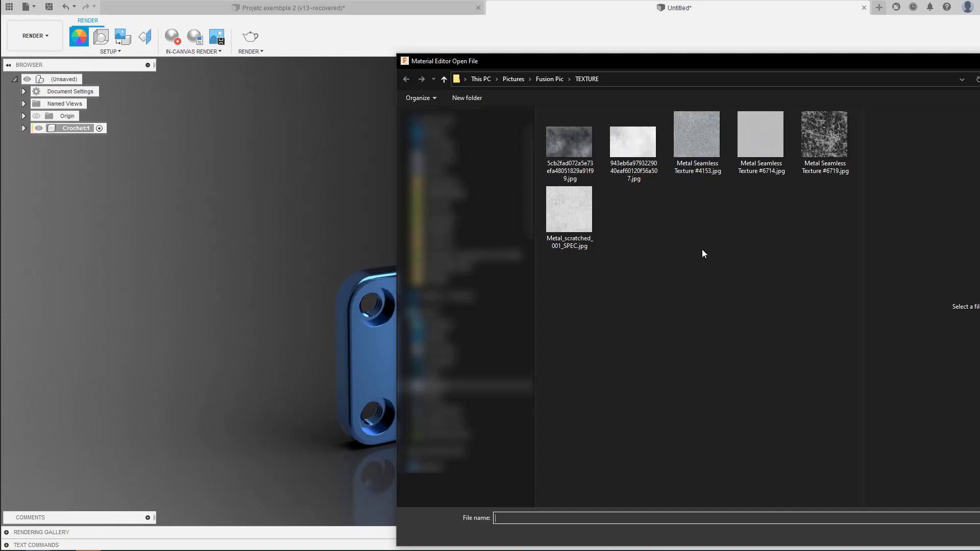
{"action": "left_click", "coordinate": [761, 142]}
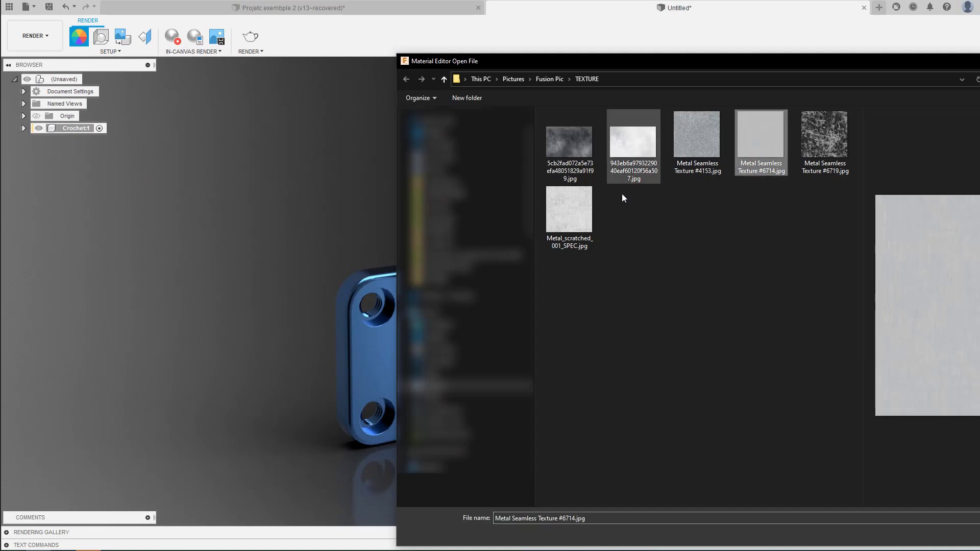
{"action": "left_click", "coordinate": [571, 204]}
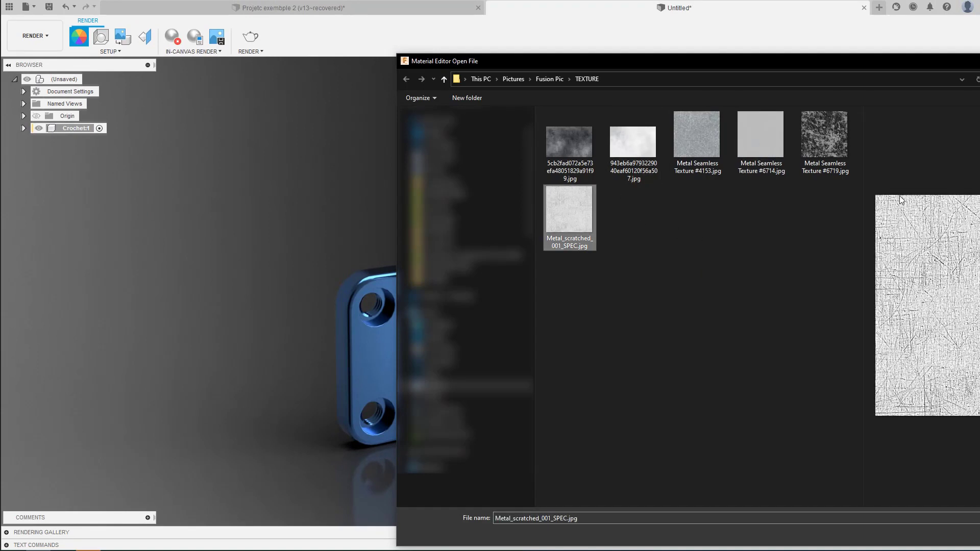
{"action": "left_click_drag", "start_coordinate": [856, 60], "coordinate": [656, 39]}
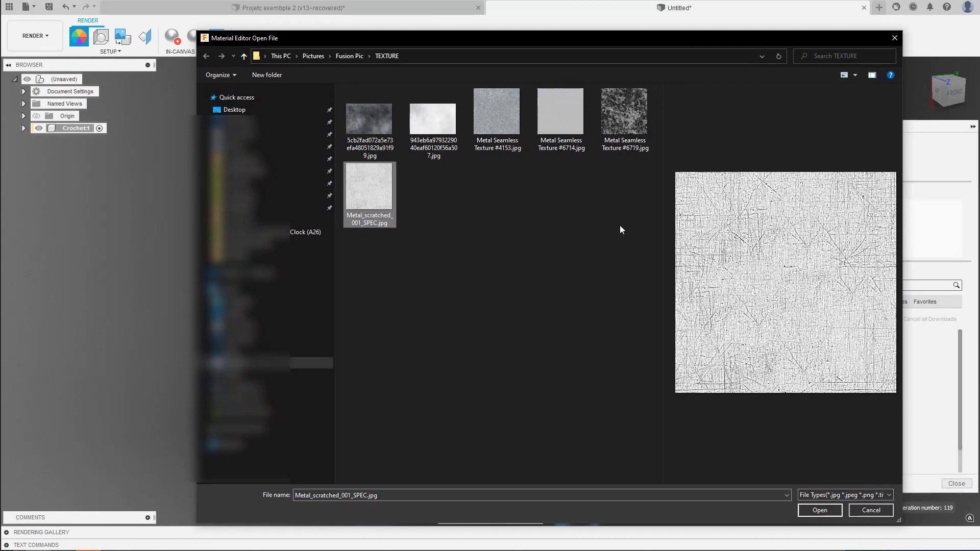
{"action": "left_click", "coordinate": [629, 106]}
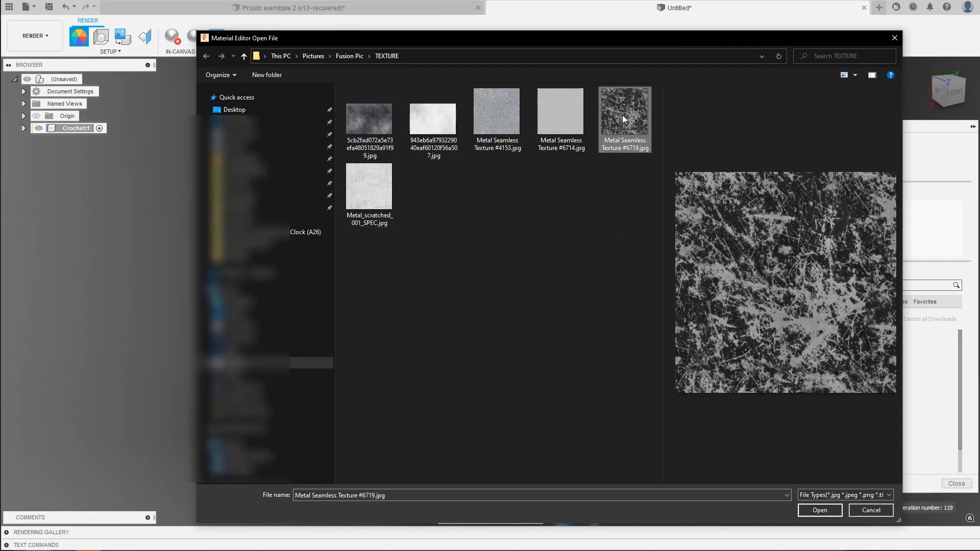
{"action": "left_click", "coordinate": [550, 118]}
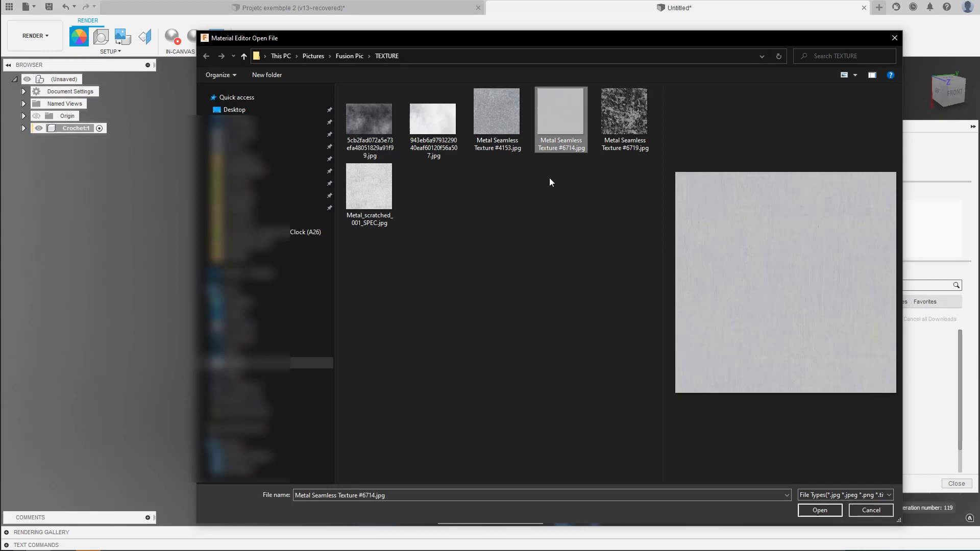
{"action": "left_click", "coordinate": [811, 511]}
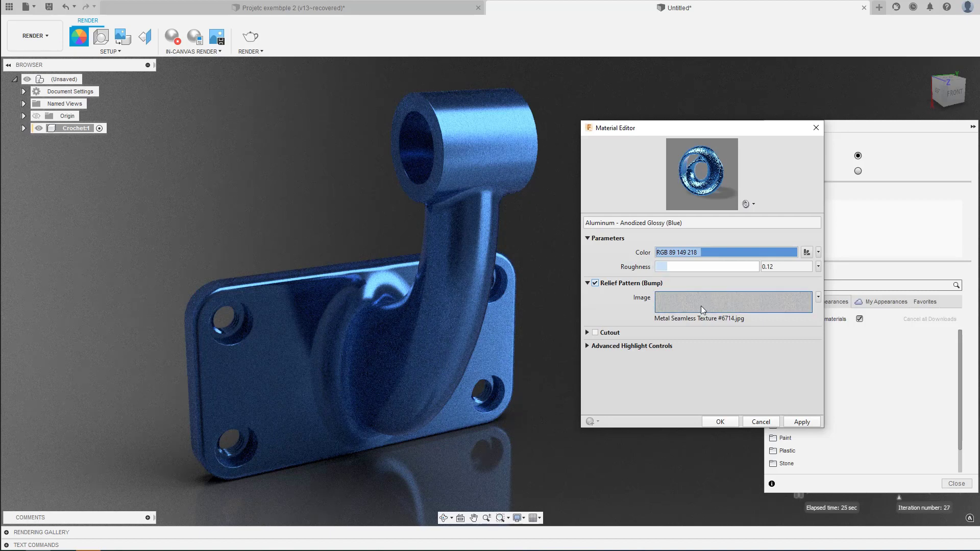
Step: Open the texture settings of the Relief Pattern (Bump) image and enlarge the Texture Editor to show its scale options
{"action": "mouse_move", "coordinate": [702, 304]}
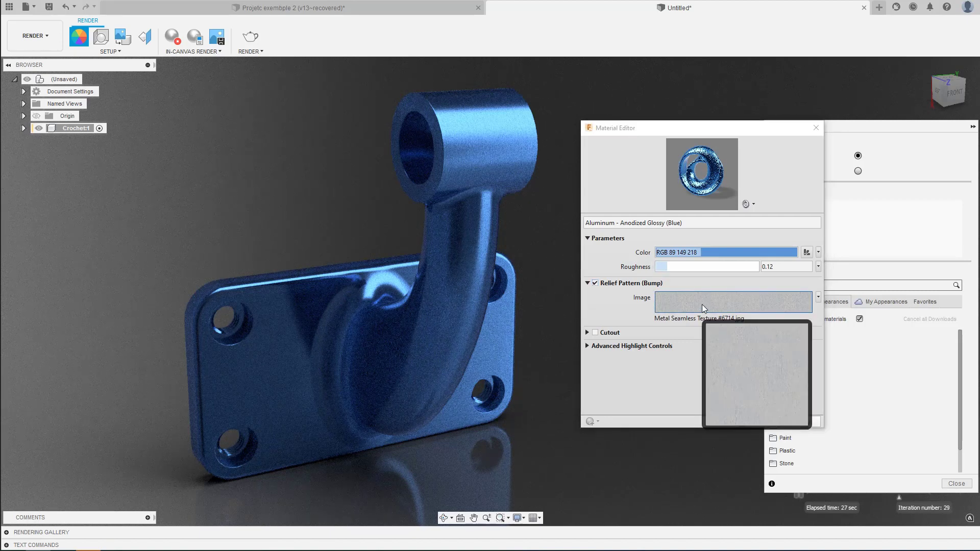
{"action": "left_click", "coordinate": [697, 304]}
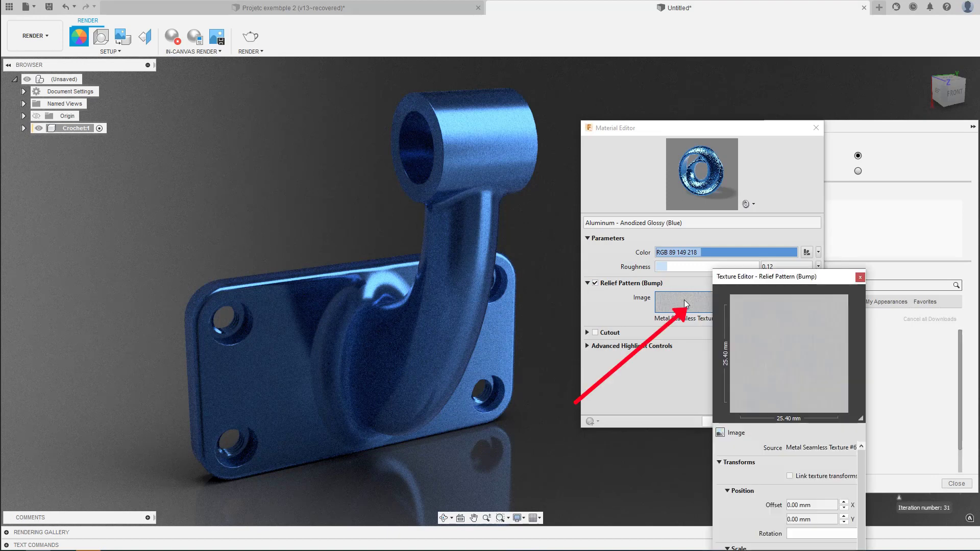
{"action": "left_click_drag", "start_coordinate": [756, 280], "coordinate": [666, 119]}
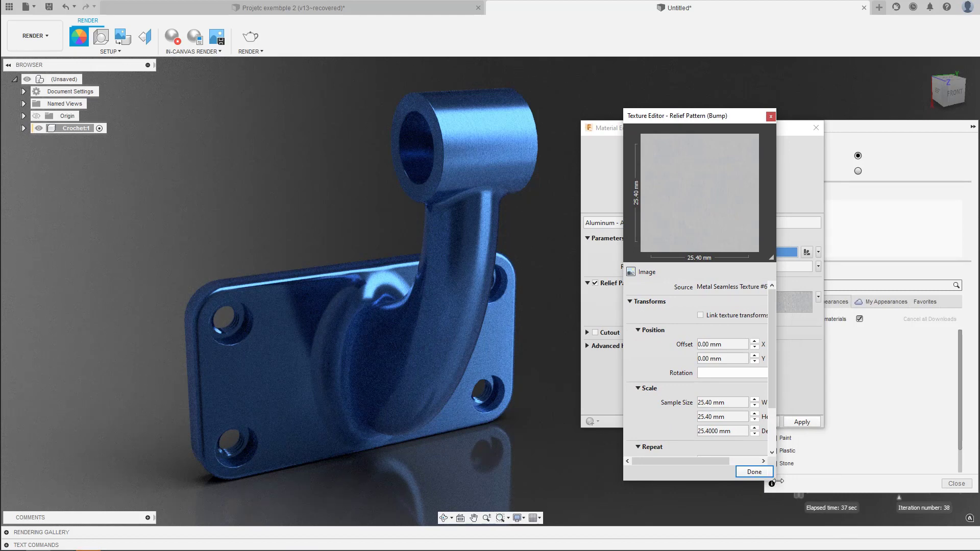
{"action": "left_click_drag", "start_coordinate": [778, 480], "coordinate": [892, 469]}
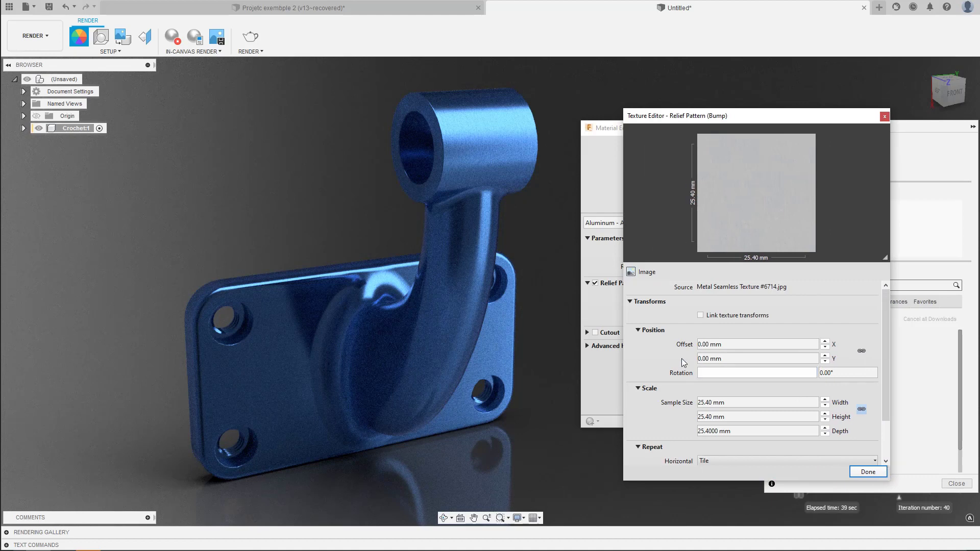
{"action": "scroll", "coordinate": [683, 361], "scroll_direction": "down", "scroll_amount": 2}
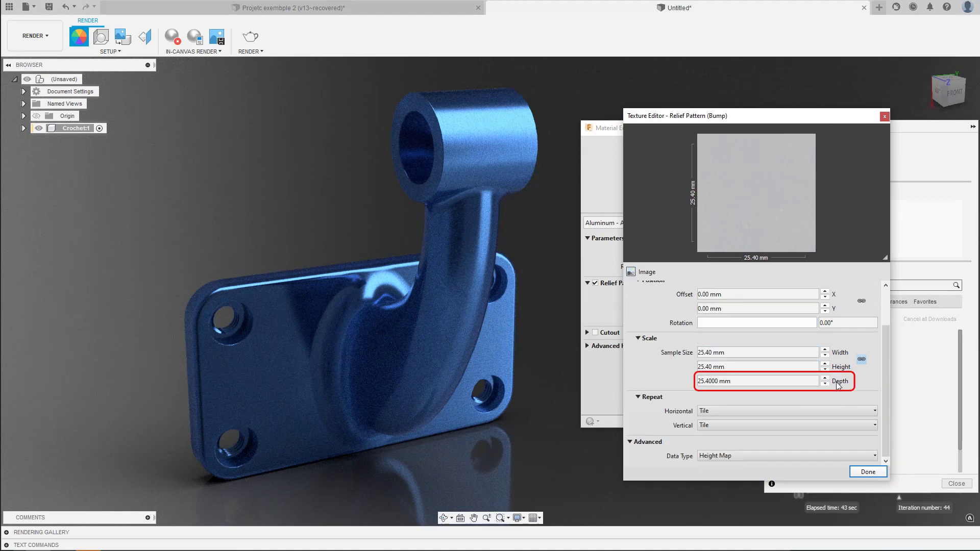
Step: Unlink the relief texture's sample size dimensions and set its width to 60.40 mm
{"action": "double_click", "coordinate": [701, 352]}
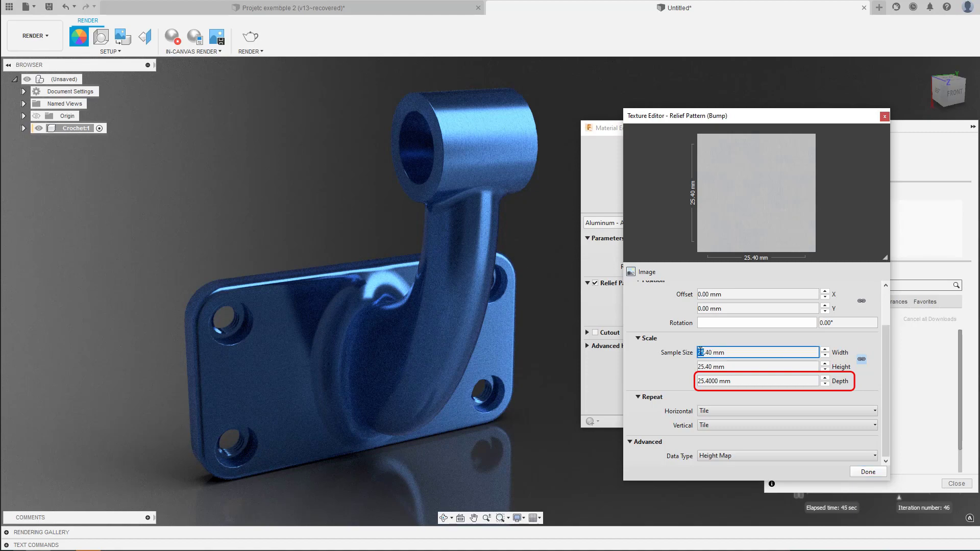
{"action": "left_click", "coordinate": [860, 358]}
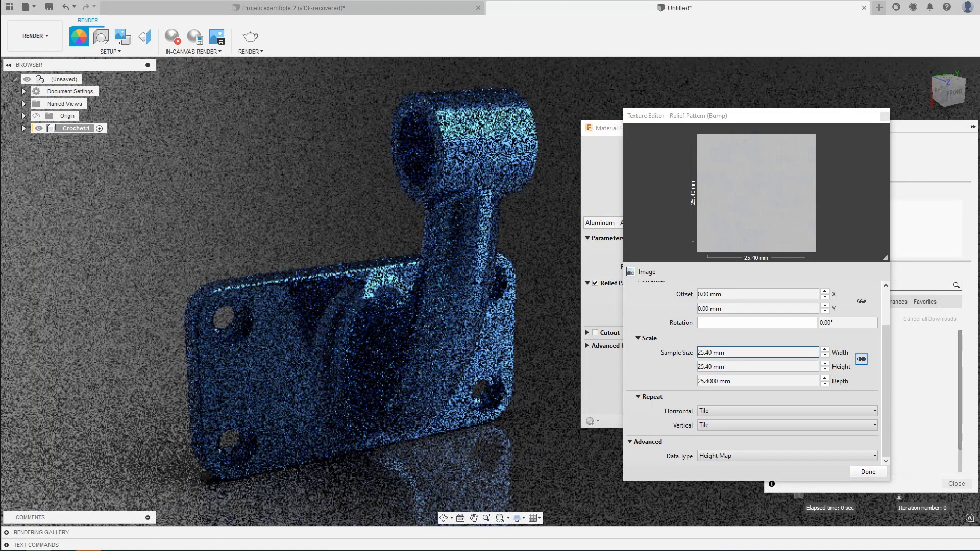
{"action": "double_click", "coordinate": [702, 352]}
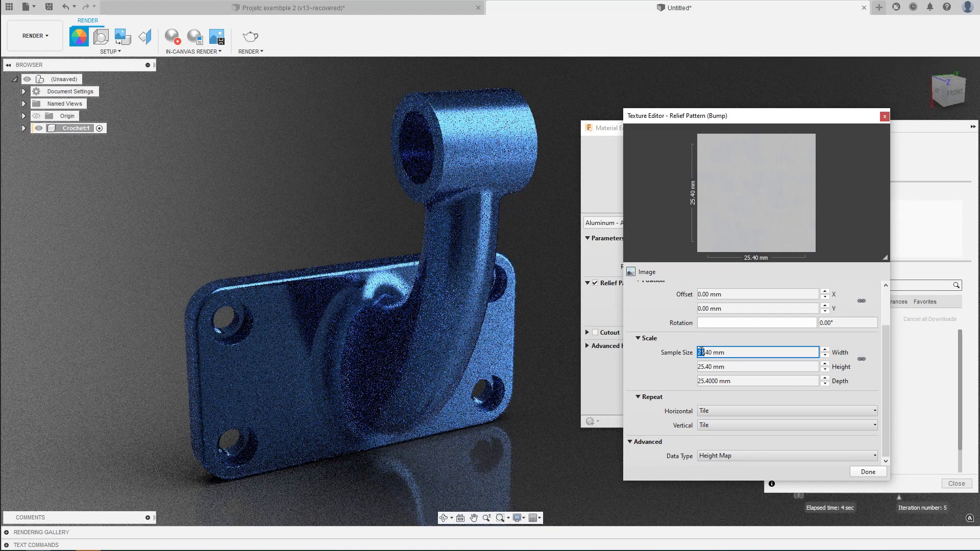
{"action": "type", "text": "60"}
{"action": "key", "text": "Tab"}
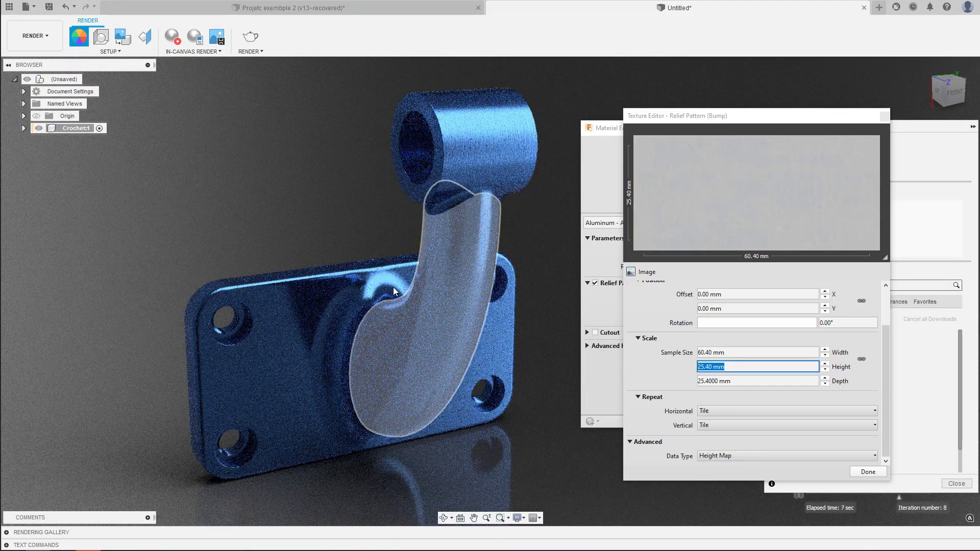
Step: Stop the in-canvas render with the view close on the relief of the hook's cylinder
{"action": "scroll", "coordinate": [481, 169], "scroll_direction": "up", "scroll_amount": 5}
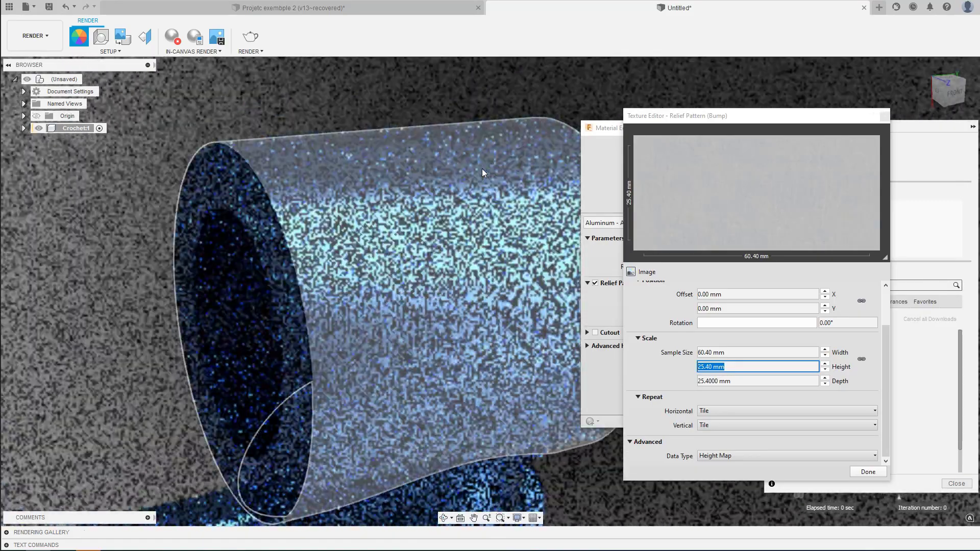
{"action": "scroll", "coordinate": [482, 169], "scroll_direction": "up", "scroll_amount": 2}
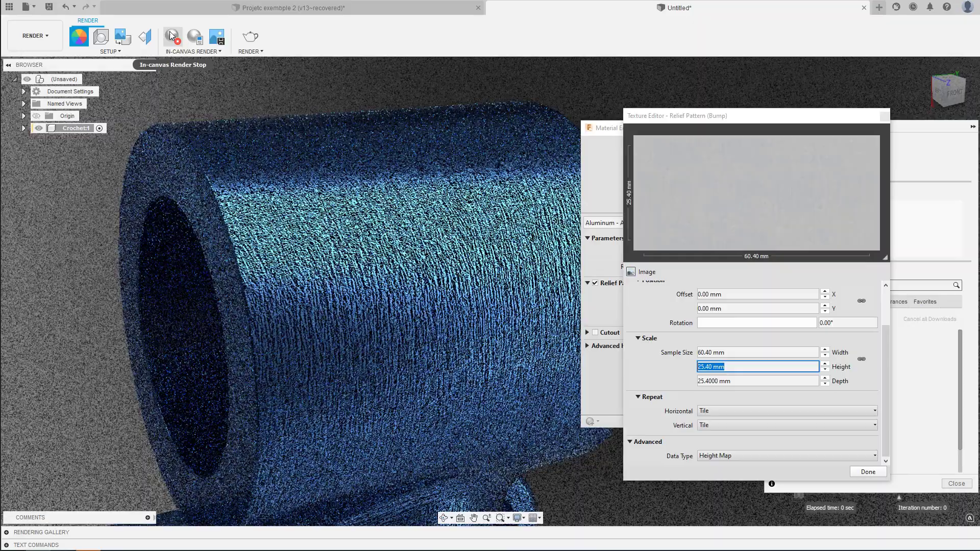
{"action": "left_click", "coordinate": [172, 37]}
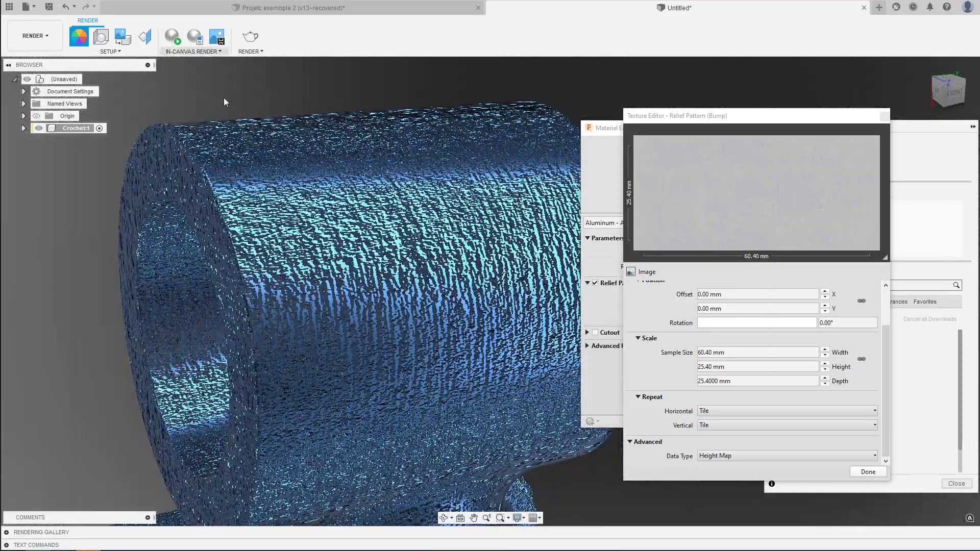
{"action": "scroll", "coordinate": [286, 154], "scroll_direction": "down", "scroll_amount": 4}
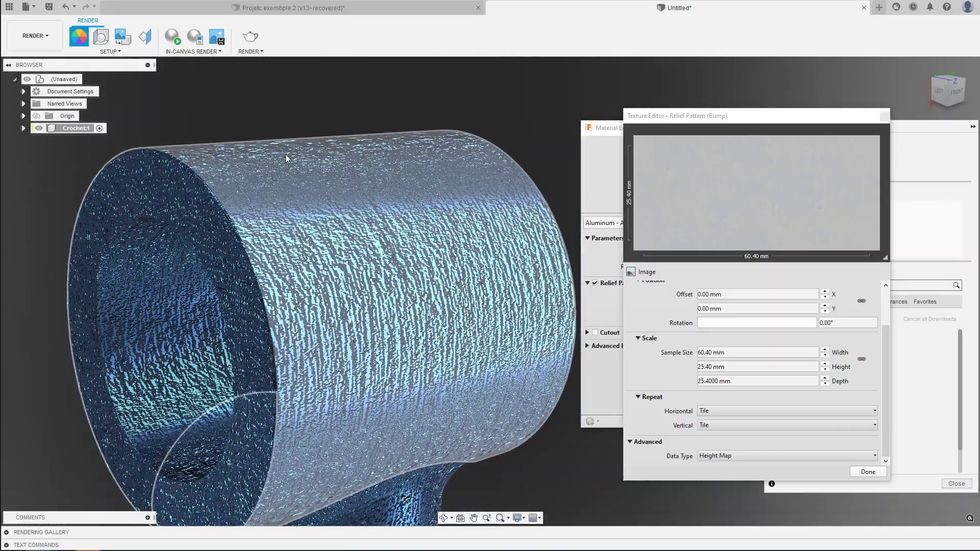
{"action": "scroll", "coordinate": [286, 154], "scroll_direction": "down", "scroll_amount": 3}
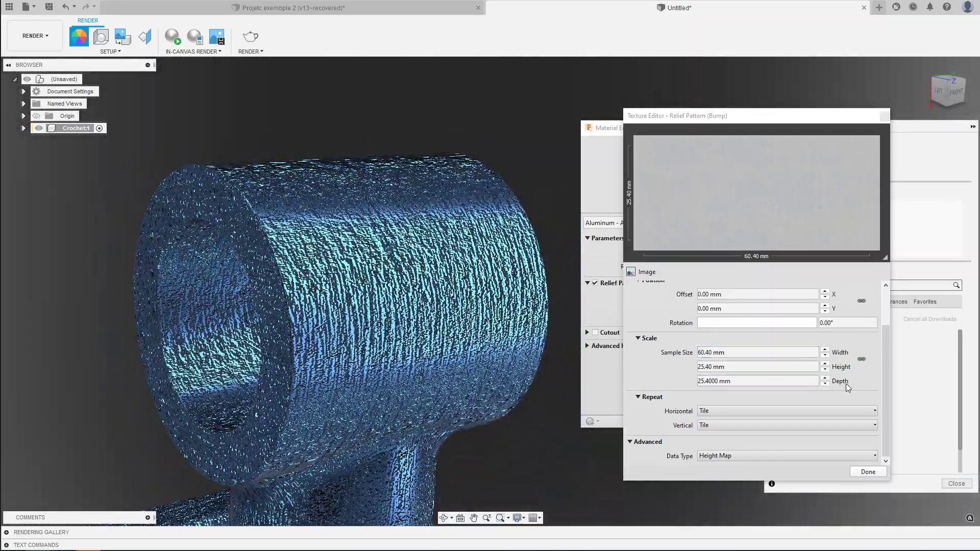
Step: Set the relief texture's depth to 0.0100 mm
{"action": "left_click", "coordinate": [710, 380]}
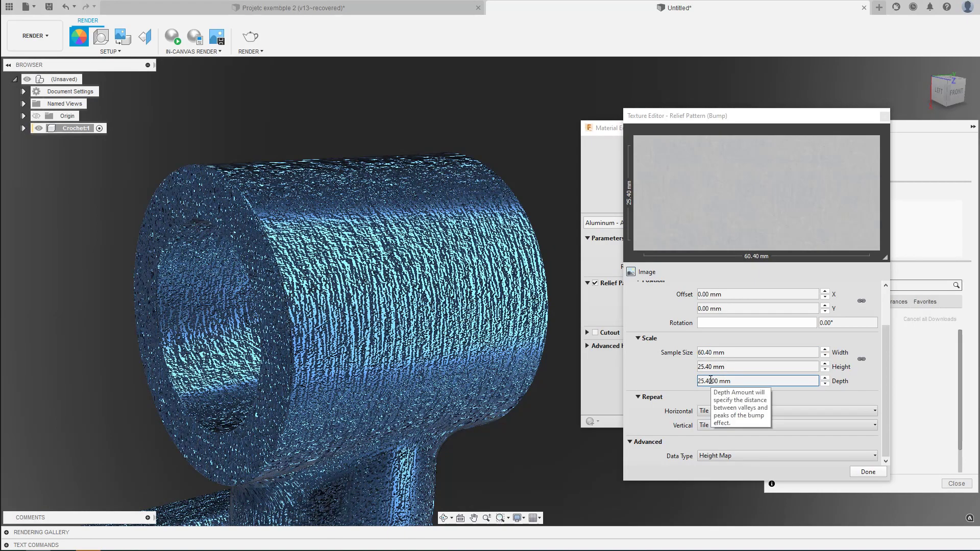
{"action": "middle_click_drag", "start_coordinate": [352, 271], "coordinate": [530, 307], "text": "shift"}
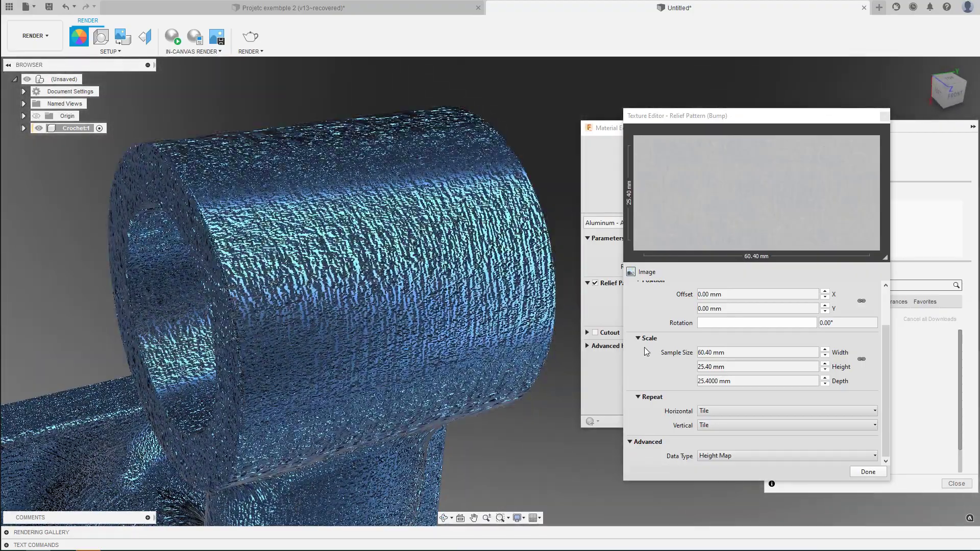
{"action": "left_click", "coordinate": [720, 378]}
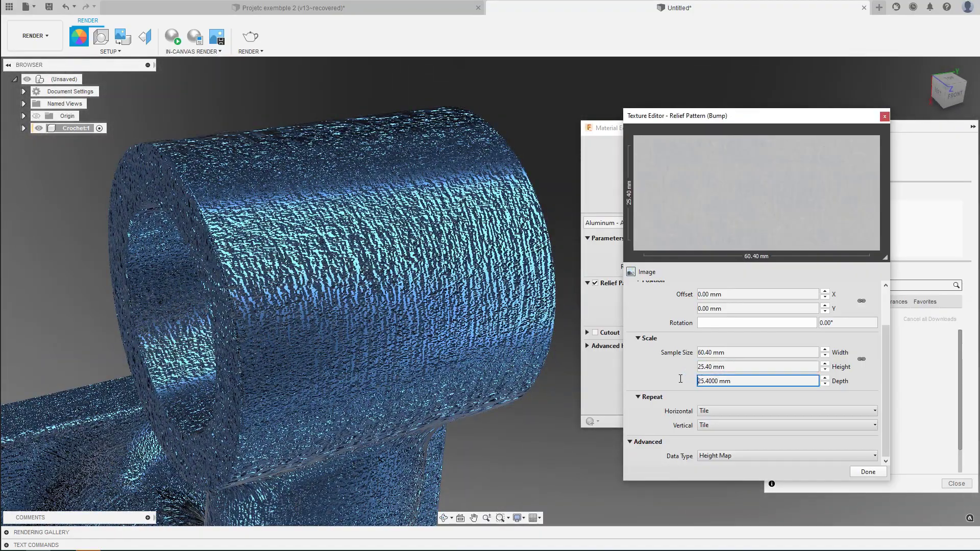
{"action": "left_click", "coordinate": [708, 379]}
{"action": "key", "text": "BackSpace"}
{"action": "type", "text": "1"}
{"action": "left_click", "coordinate": [753, 367]}
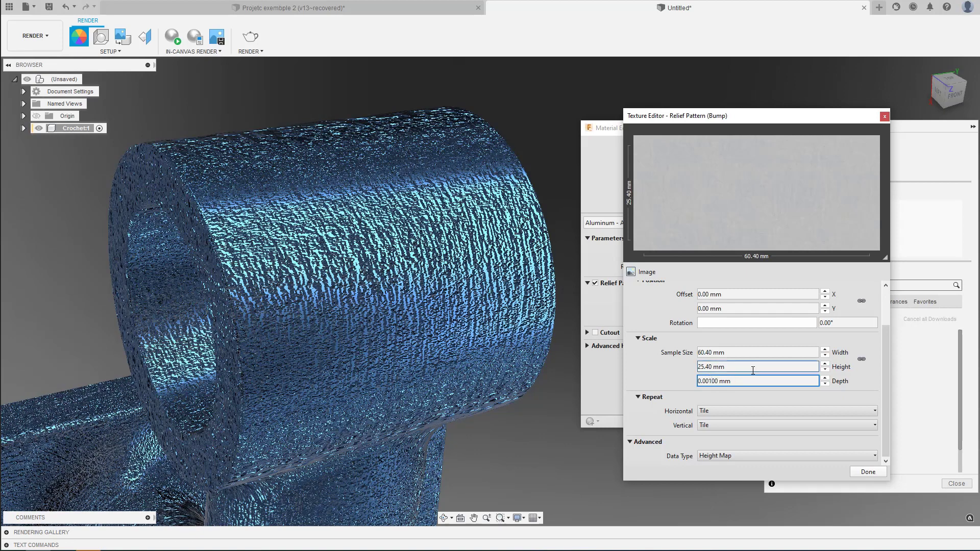
{"action": "key", "text": "BackSpace"}
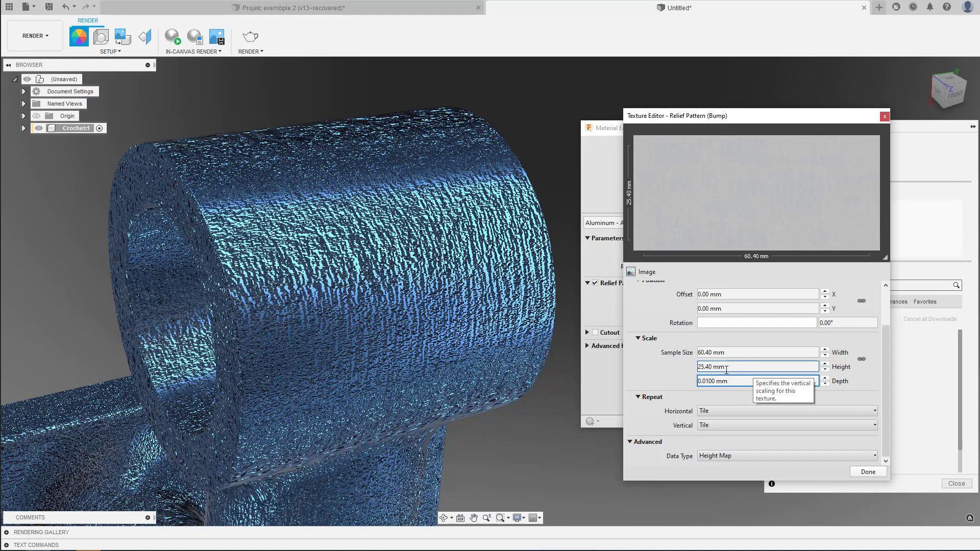
{"action": "key", "text": "Return"}
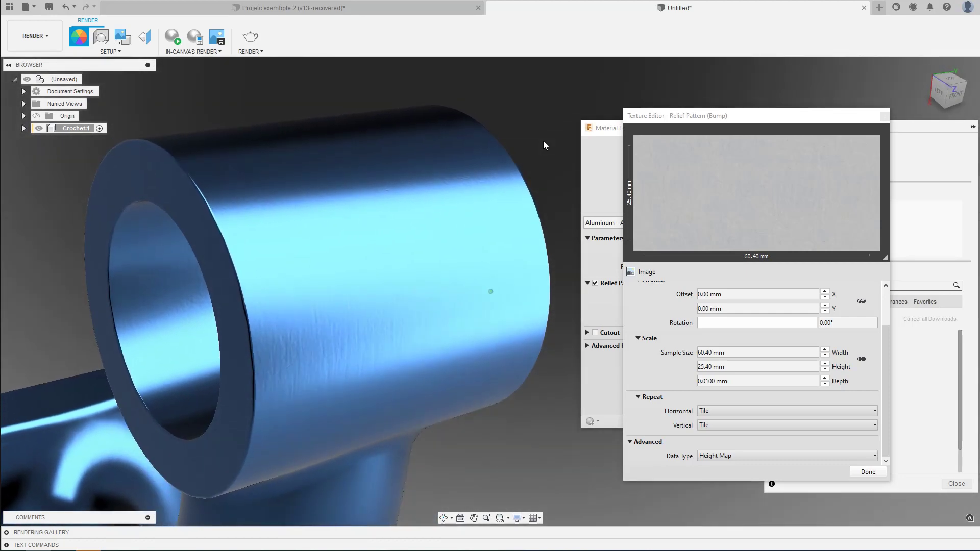
Step: Set the relief texture's sample height to 60.40 mm, then apply the changes and close the texture and material editors
{"action": "left_click", "coordinate": [701, 380]}
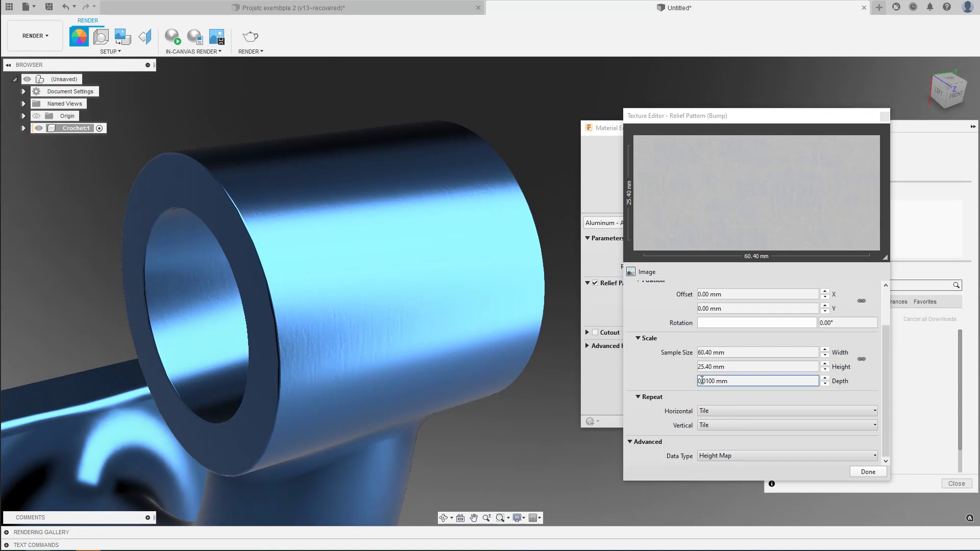
{"action": "left_click", "coordinate": [701, 367]}
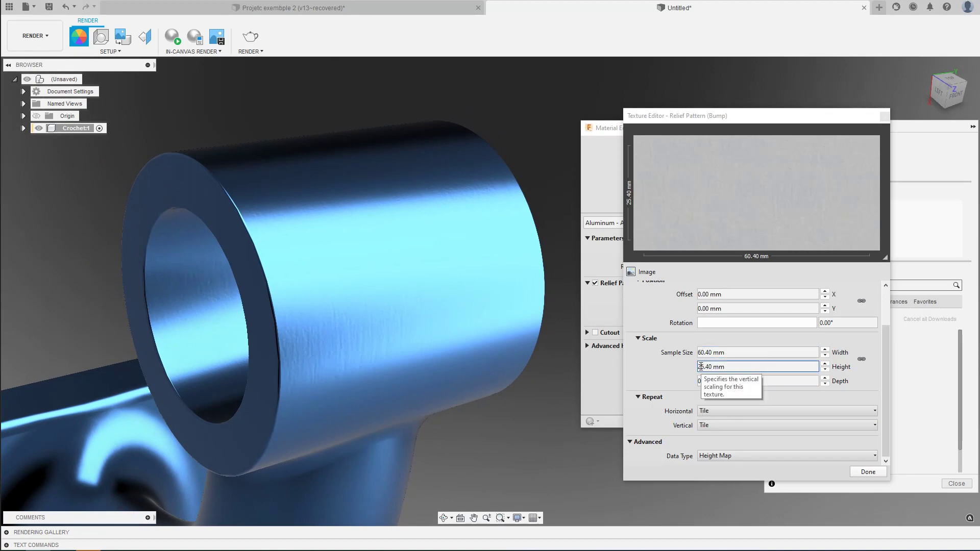
{"action": "double_click", "coordinate": [700, 367]}
{"action": "type", "text": "60"}
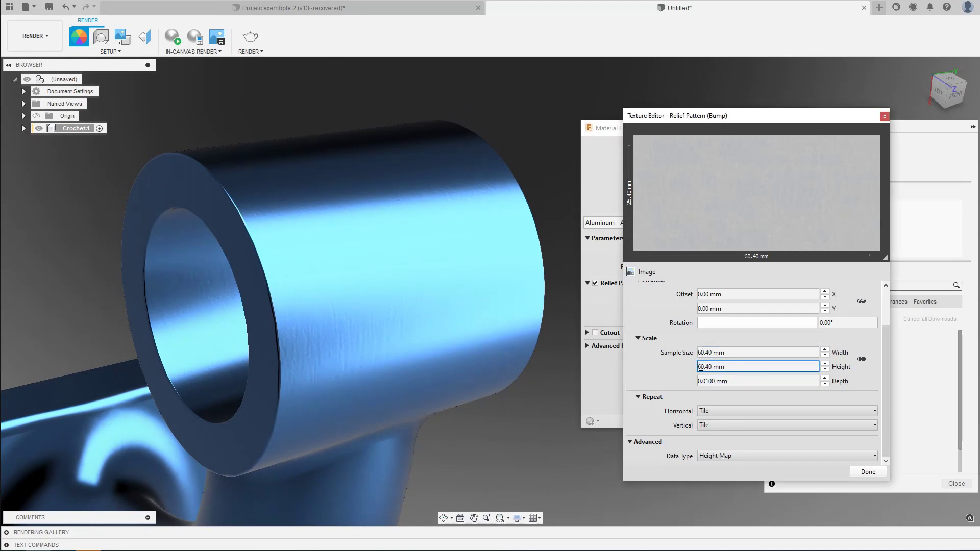
{"action": "key", "text": "Tab"}
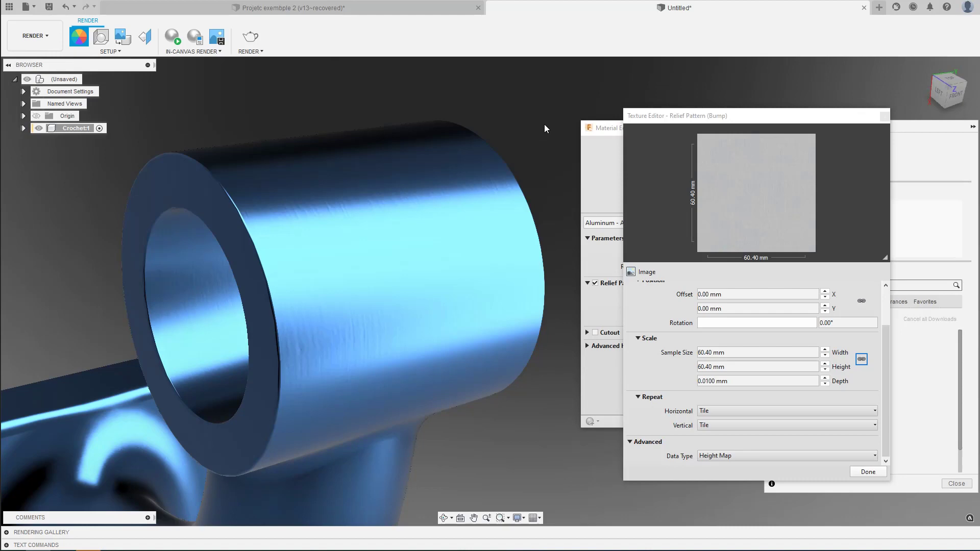
{"action": "left_click", "coordinate": [868, 472]}
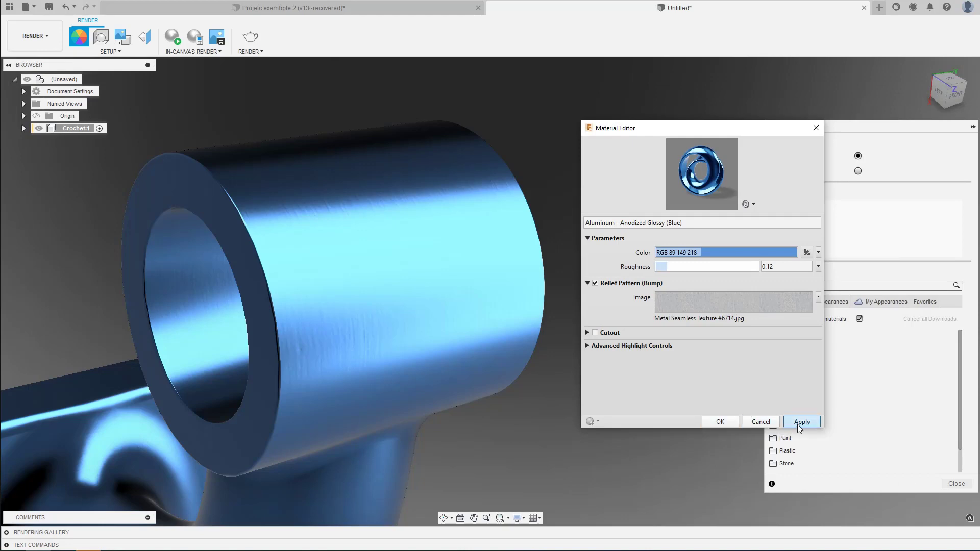
{"action": "left_click", "coordinate": [759, 422]}
Step: Restart the in-canvas render with the whole hook in view and close the Appearance dialog
{"action": "scroll", "coordinate": [714, 214], "scroll_direction": "down", "scroll_amount": 8}
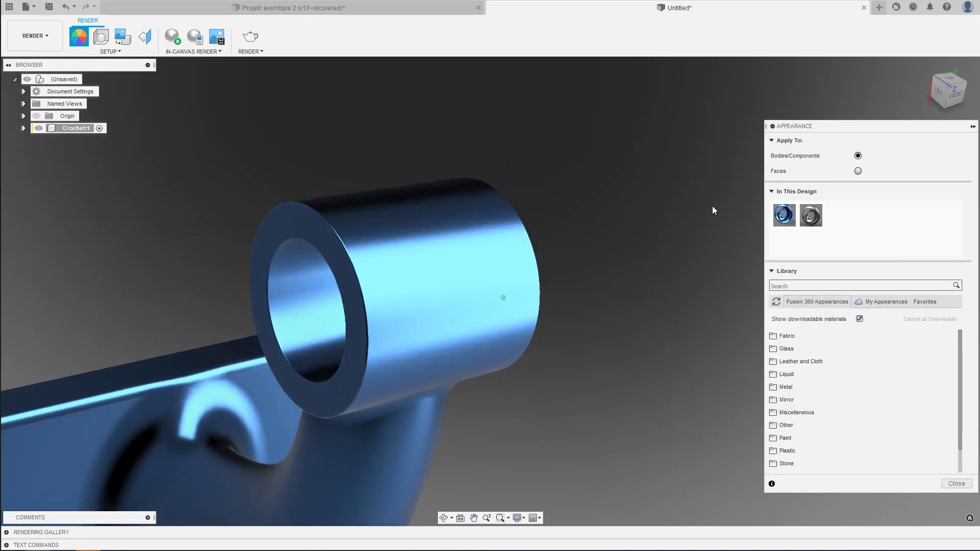
{"action": "left_click", "coordinate": [177, 39]}
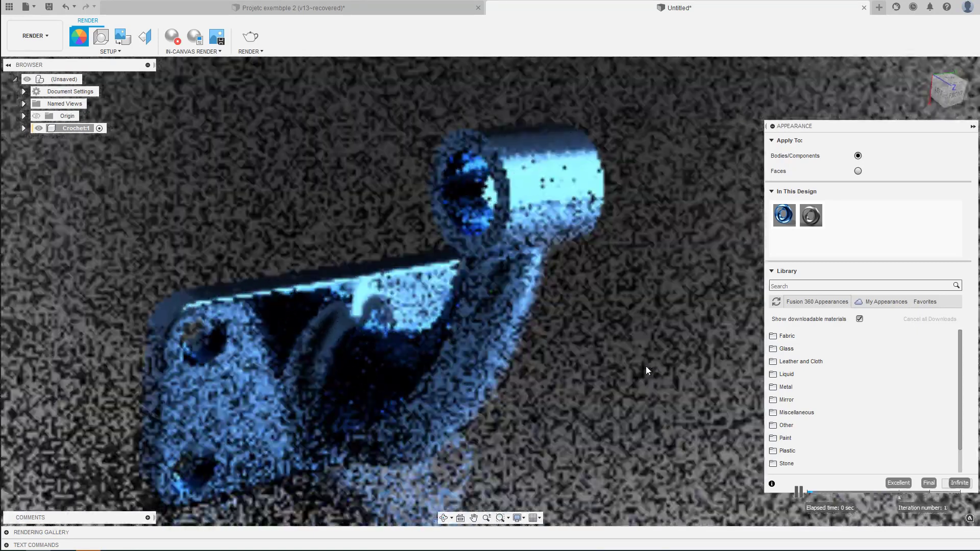
{"action": "middle_click_drag", "start_coordinate": [645, 370], "coordinate": [645, 370], "text": "shift"}
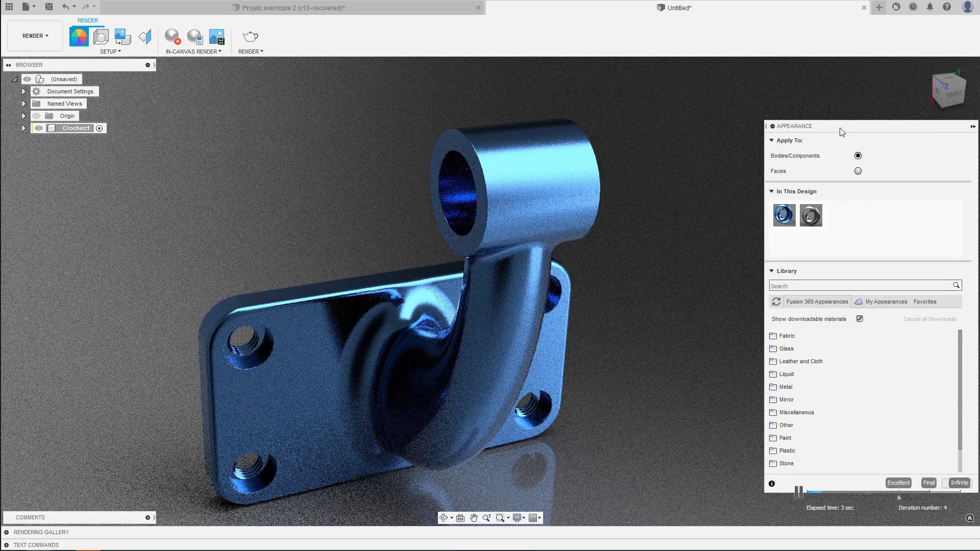
{"action": "left_click_drag", "start_coordinate": [842, 127], "coordinate": [823, 95]}
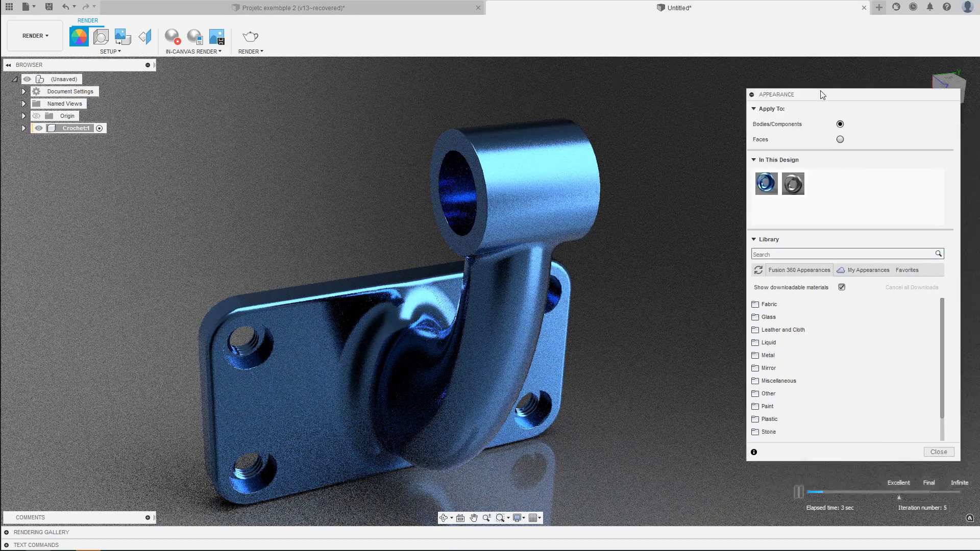
{"action": "left_click", "coordinate": [937, 453]}
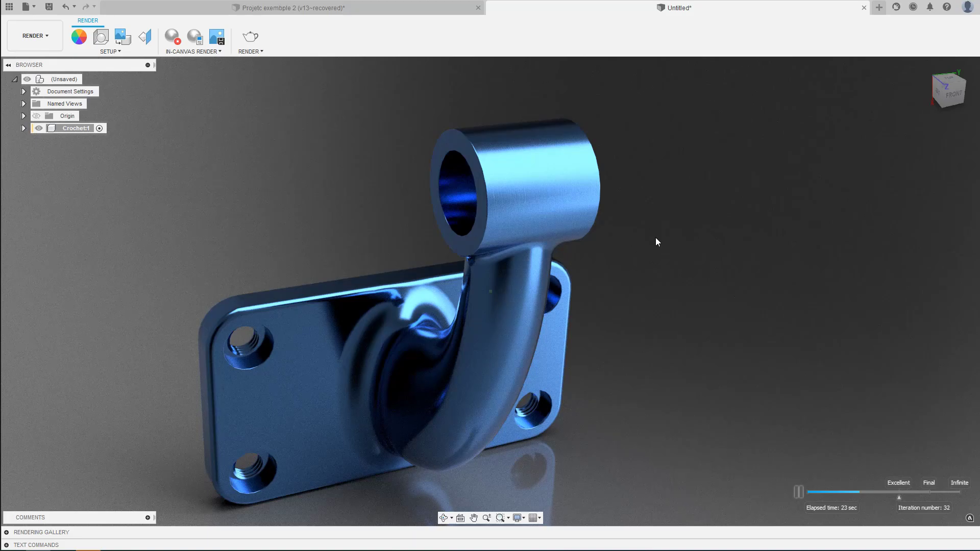
Step: Stop the in-canvas render and switch to the Design workspace
{"action": "scroll", "coordinate": [655, 237], "scroll_direction": "down", "scroll_amount": 5}
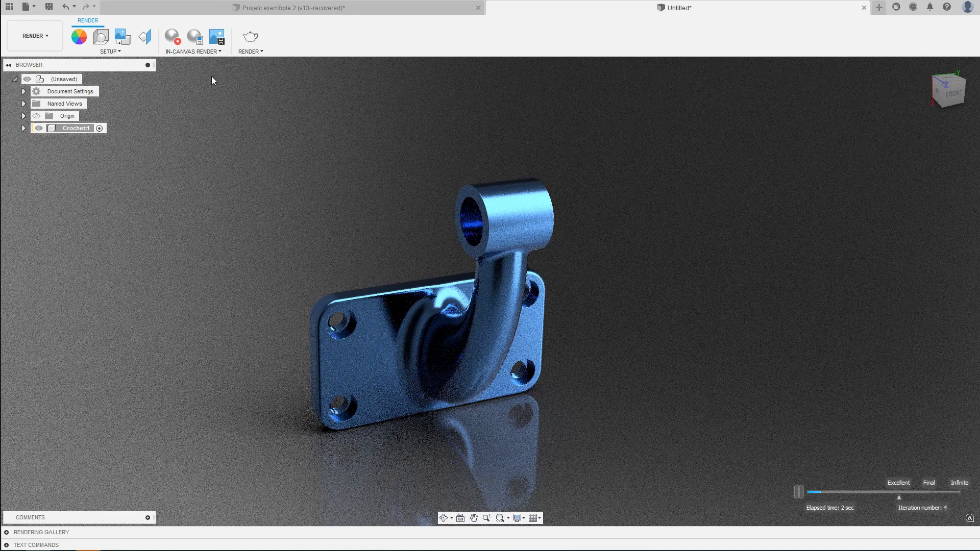
{"action": "left_click", "coordinate": [173, 37]}
{"action": "left_click", "coordinate": [29, 38]}
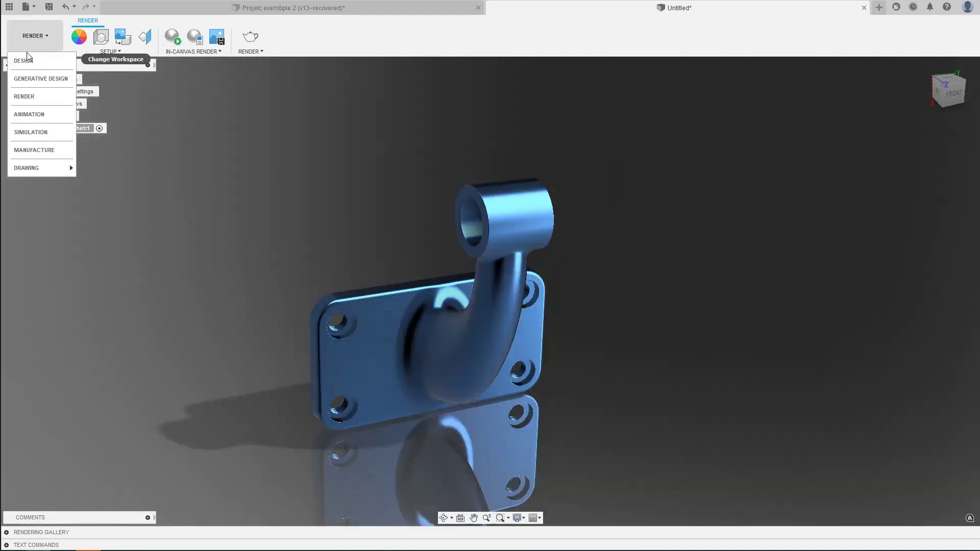
{"action": "left_click", "coordinate": [25, 62]}
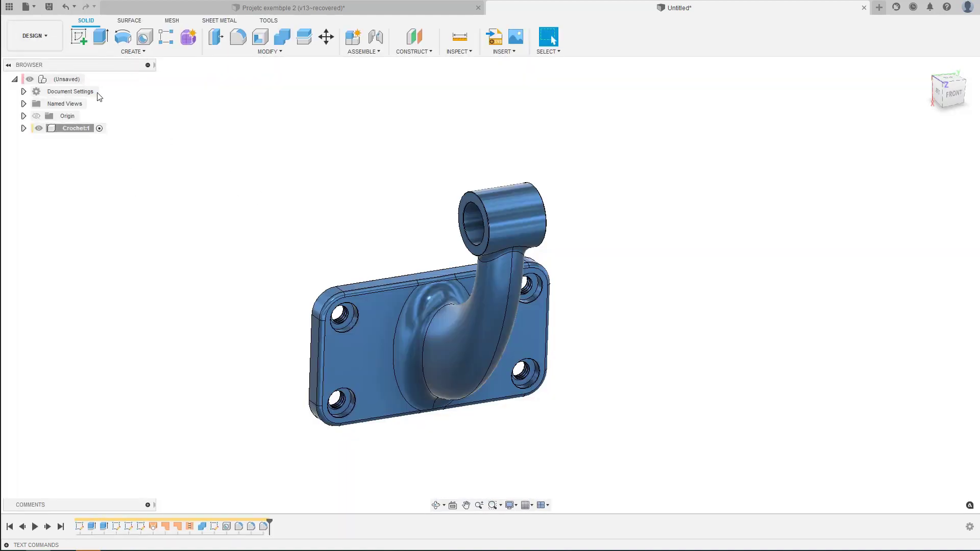
Step: Activate the top-level assembly and create a new internal component named Lumiere in it
{"action": "left_click", "coordinate": [92, 79]}
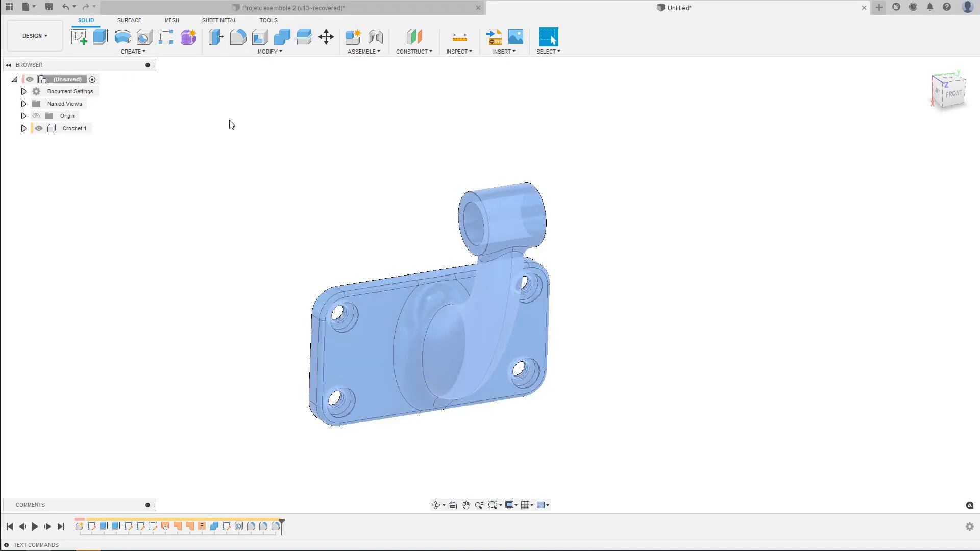
{"action": "key", "text": "n"}
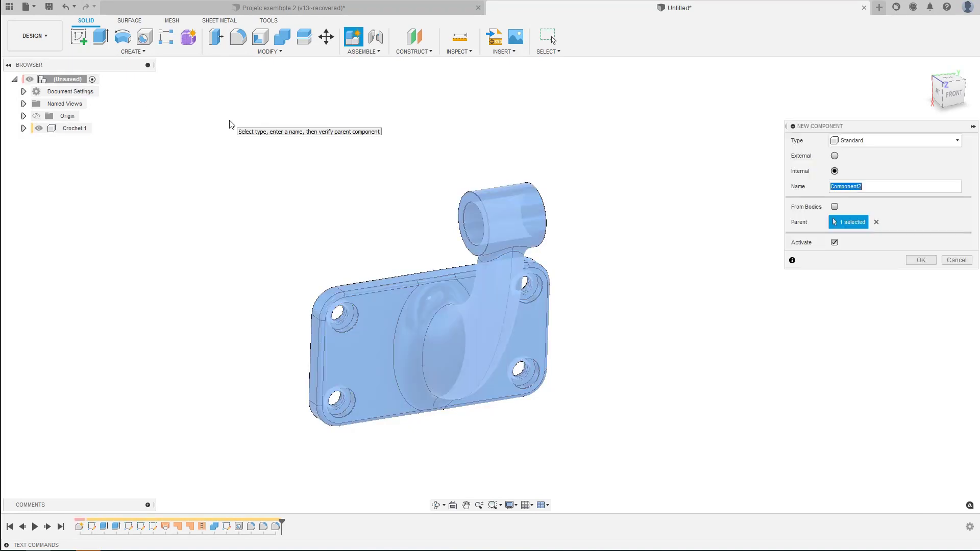
{"action": "type", "text": "Lumiere"}
{"action": "key", "text": "Return"}
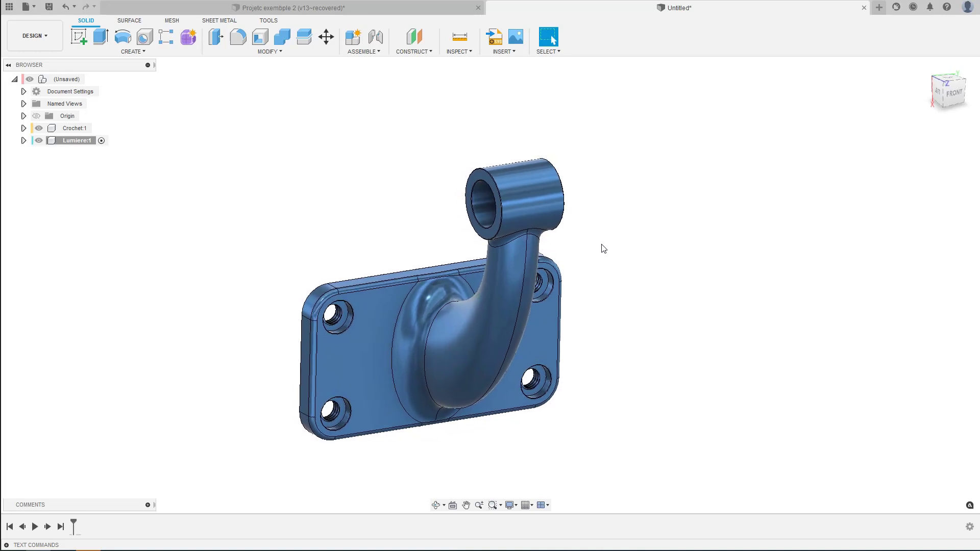
Step: Create a box about 59 by 39 mm and 10 mm high beside the hook in the Lumiere component, as a new body
{"action": "left_click", "coordinate": [65, 140]}
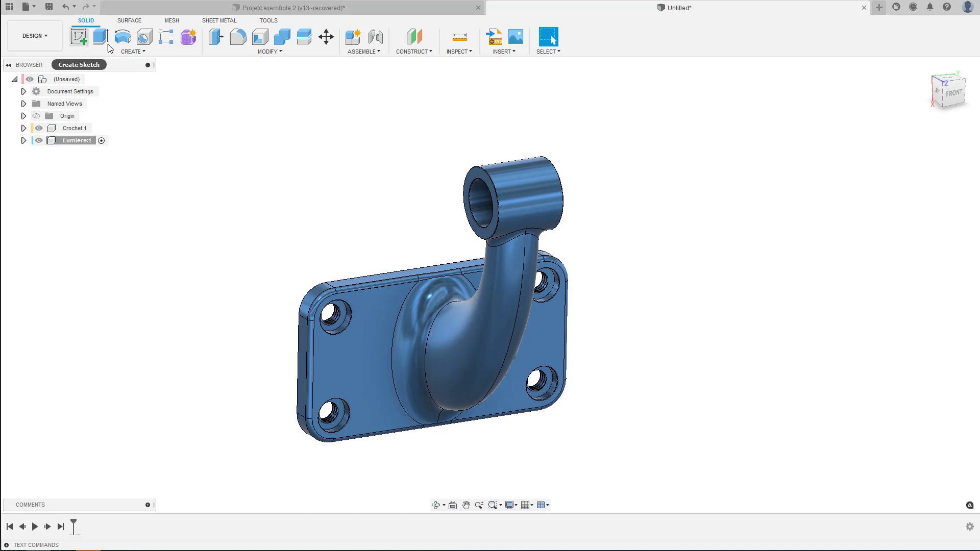
{"action": "left_click", "coordinate": [131, 52]}
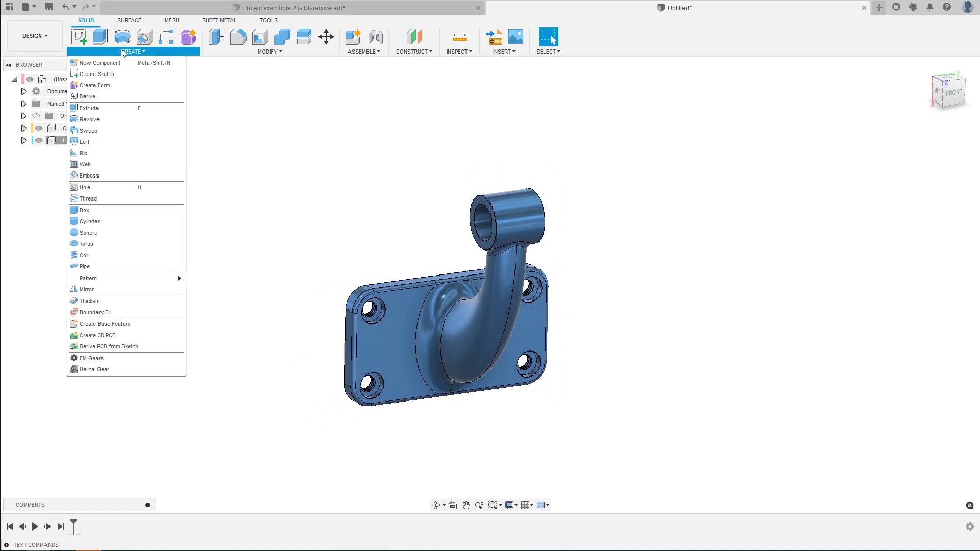
{"action": "left_click", "coordinate": [86, 209]}
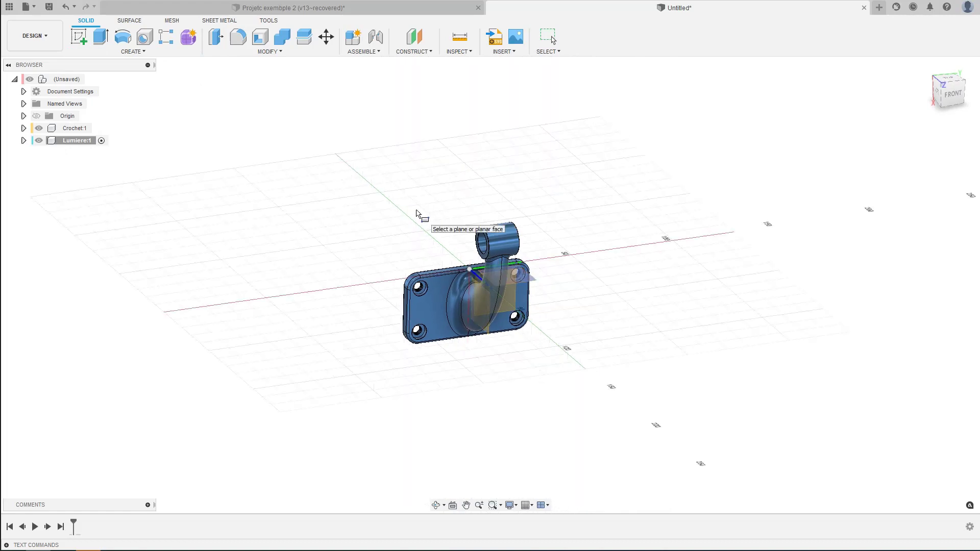
{"action": "left_click", "coordinate": [416, 210]}
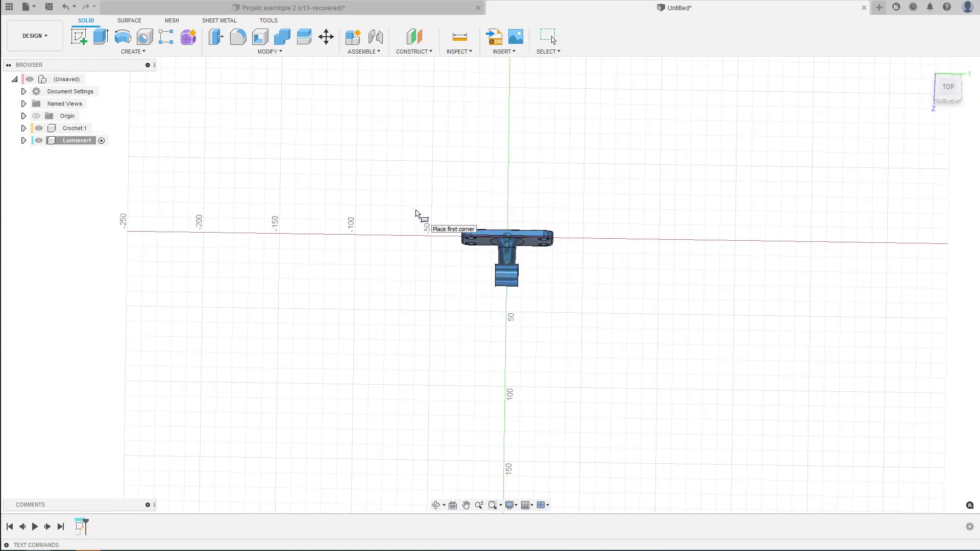
{"action": "left_click", "coordinate": [295, 304]}
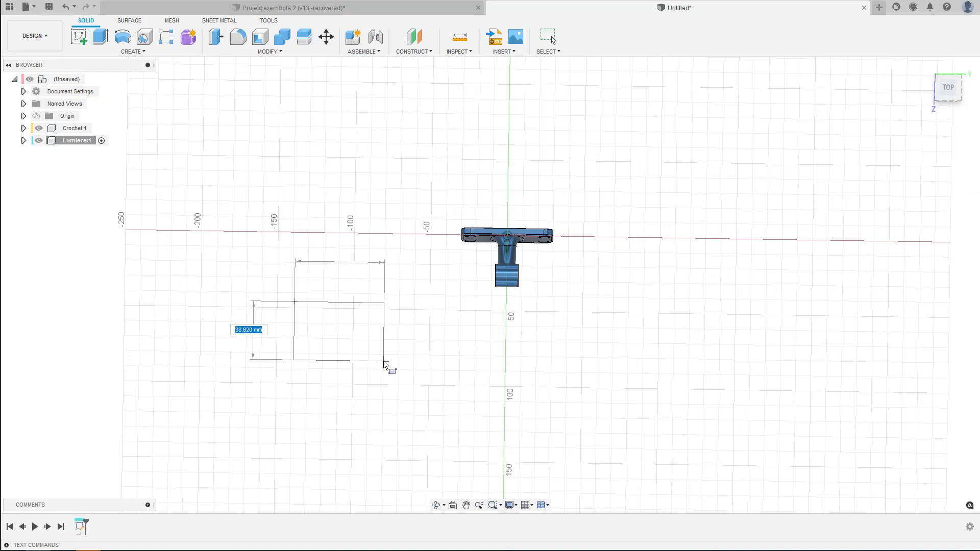
{"action": "left_click", "coordinate": [384, 363]}
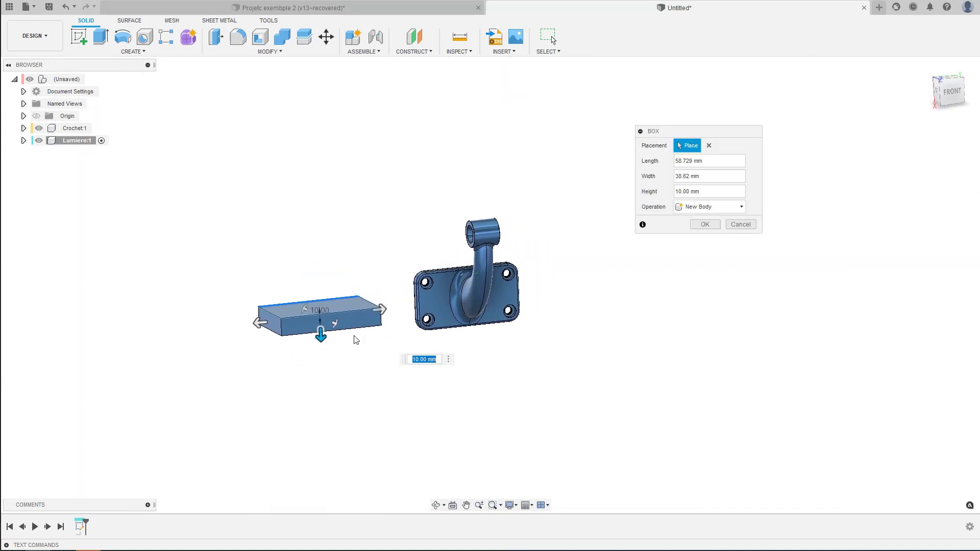
{"action": "key", "text": "Return"}
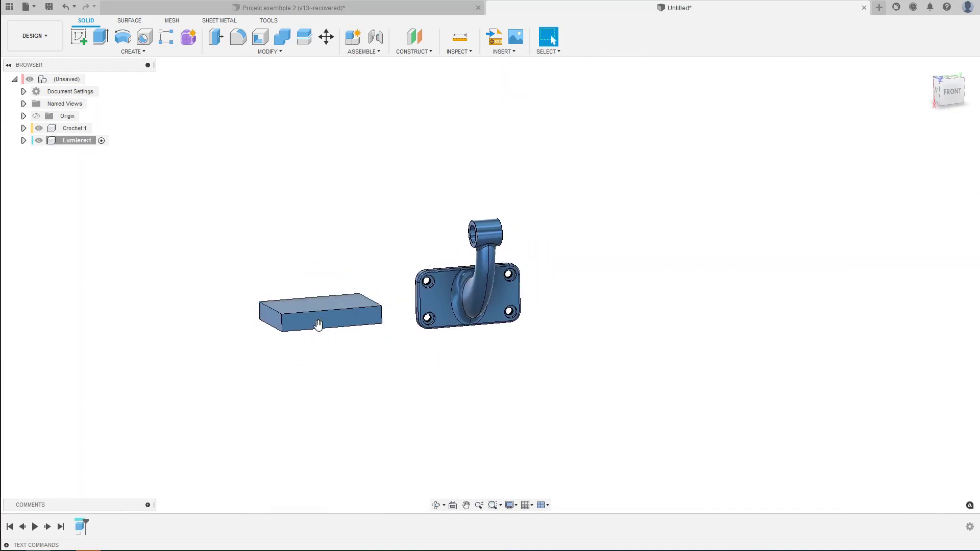
Step: Rotate the Lumiere component with Move/Copy by about 85° around Z and about 26° around Y
{"action": "middle_click_drag", "start_coordinate": [319, 325], "coordinate": [318, 327], "text": "shift"}
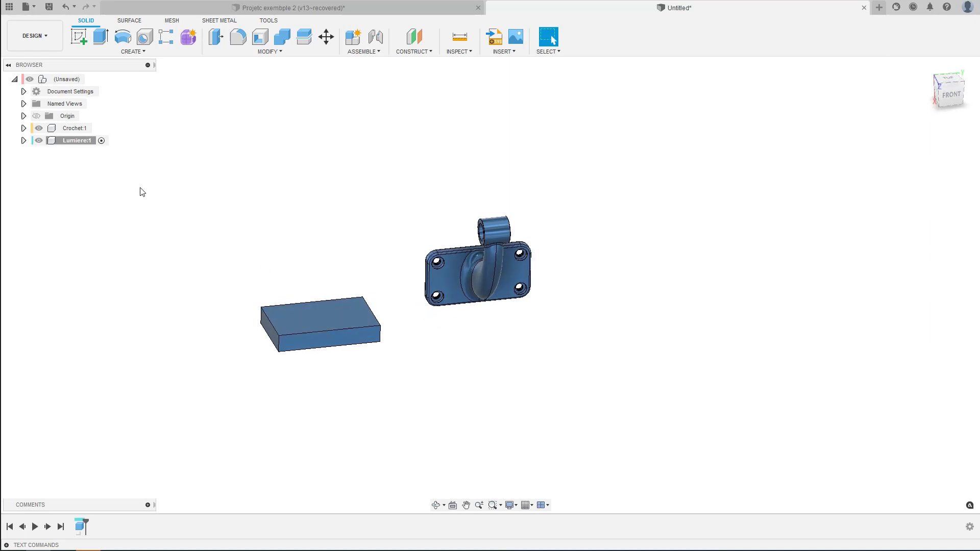
{"action": "left_click", "coordinate": [50, 143]}
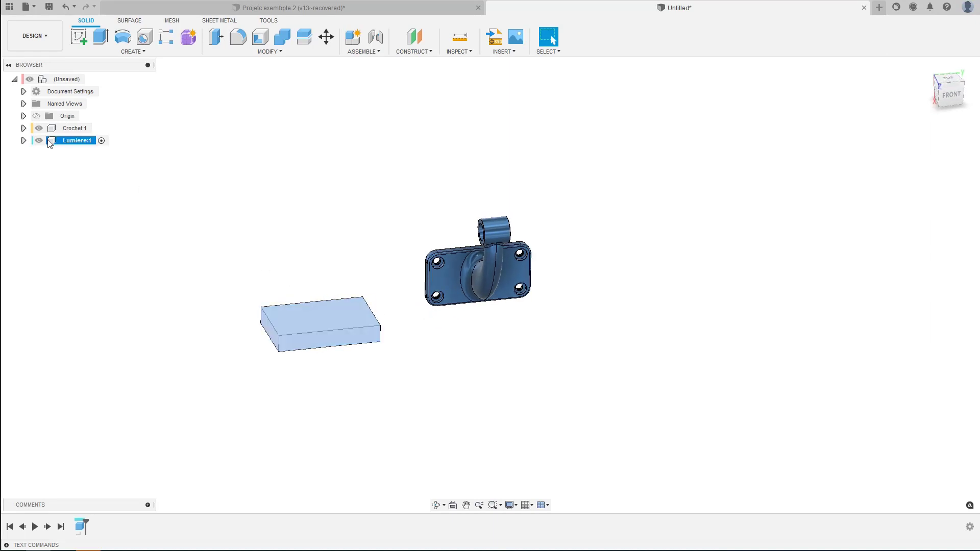
{"action": "key", "text": "m"}
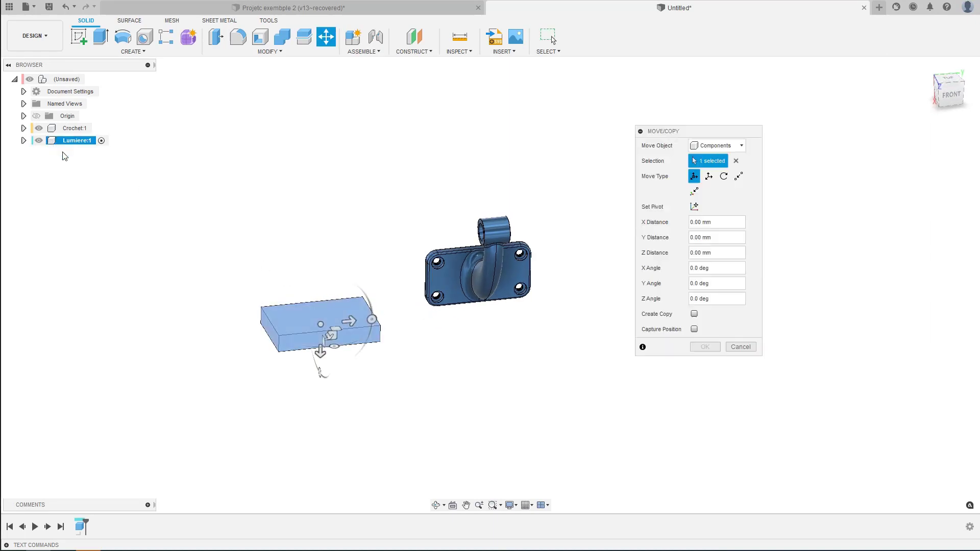
{"action": "middle_click_drag", "start_coordinate": [318, 372], "coordinate": [362, 333], "text": "shift"}
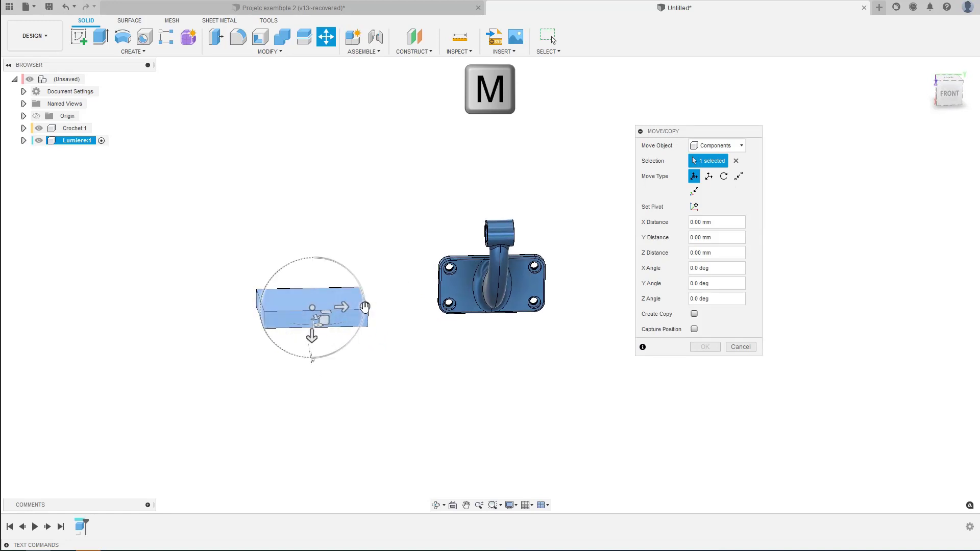
{"action": "left_click_drag", "start_coordinate": [364, 307], "coordinate": [317, 258]}
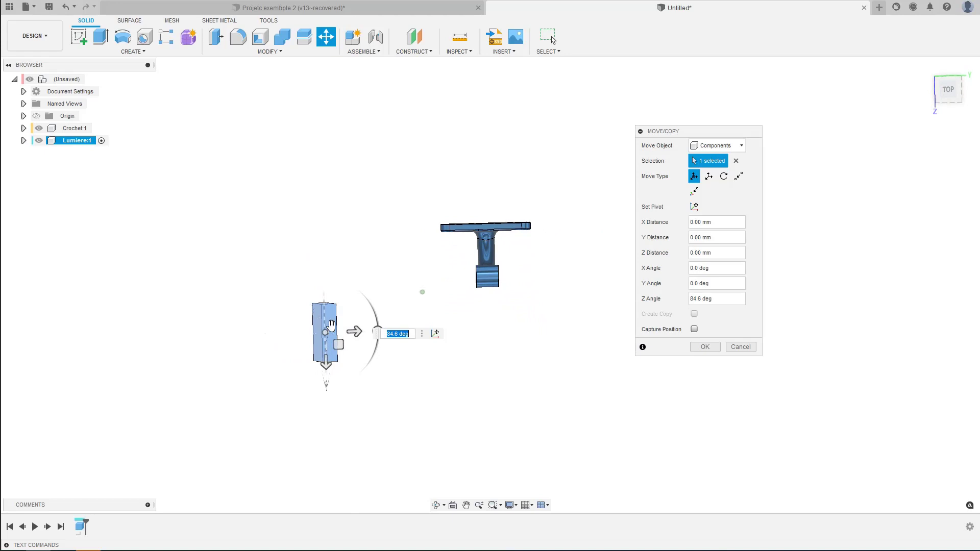
{"action": "left_click_drag", "start_coordinate": [322, 326], "coordinate": [317, 302]}
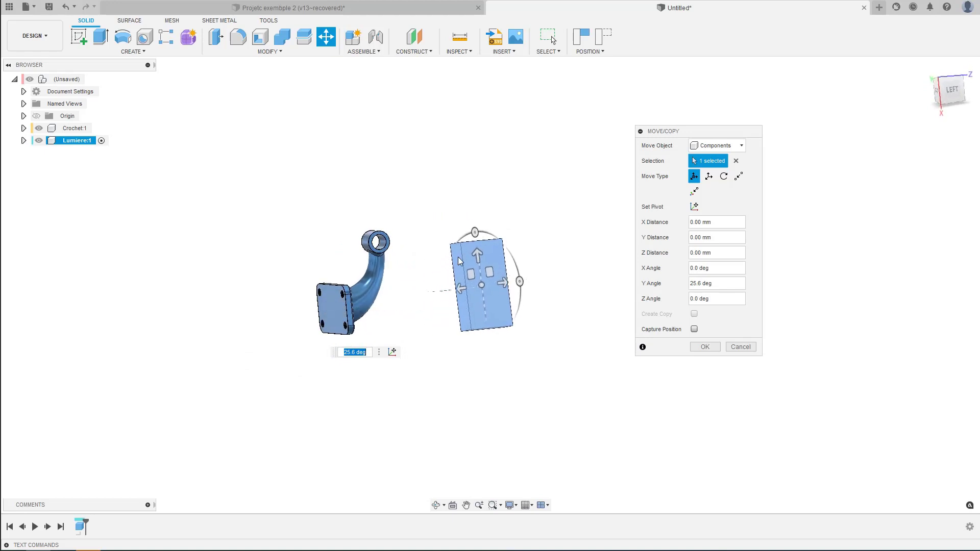
Step: Shift the Lumiere component about 28 mm along Y, fine-tune its Y-axis tilt by about 6°, and move it about -120.5 mm along X
{"action": "left_click_drag", "start_coordinate": [476, 255], "coordinate": [473, 214]}
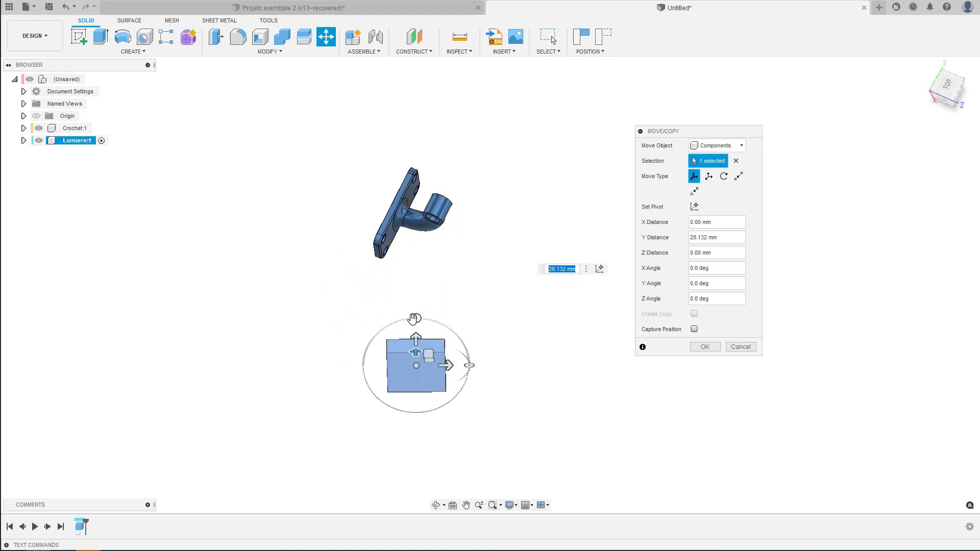
{"action": "left_click_drag", "start_coordinate": [414, 320], "coordinate": [408, 325]}
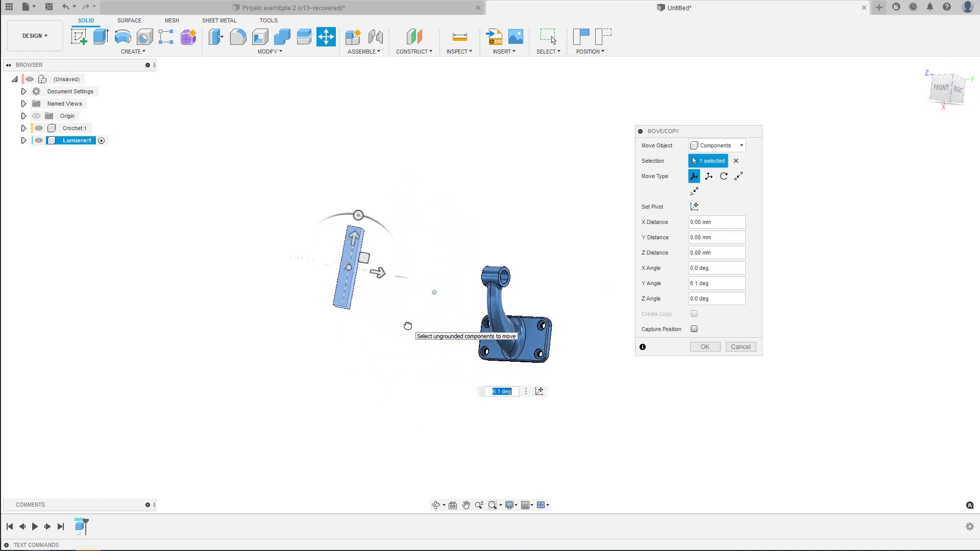
{"action": "left_click_drag", "start_coordinate": [350, 213], "coordinate": [358, 212]}
{"action": "left_click_drag", "start_coordinate": [375, 269], "coordinate": [210, 258]}
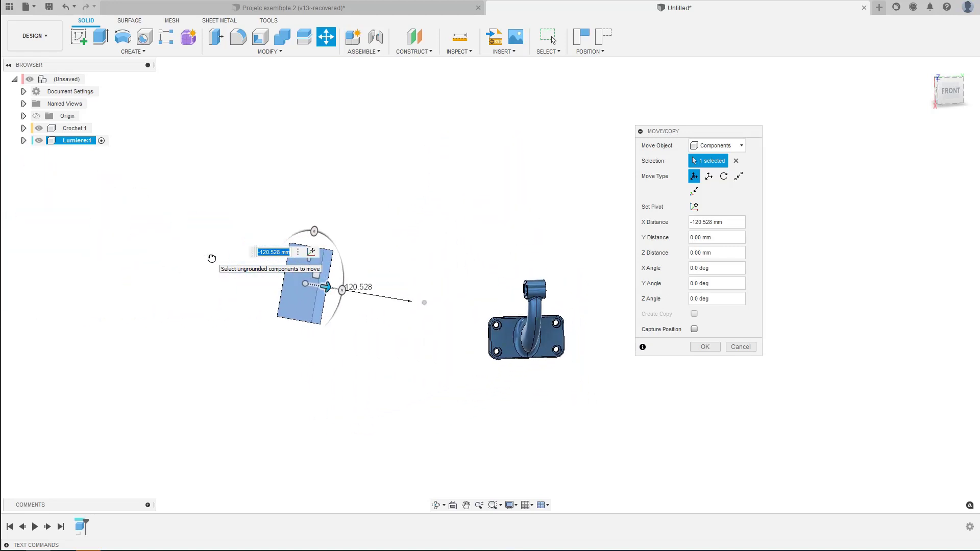
{"action": "key", "text": "Return"}
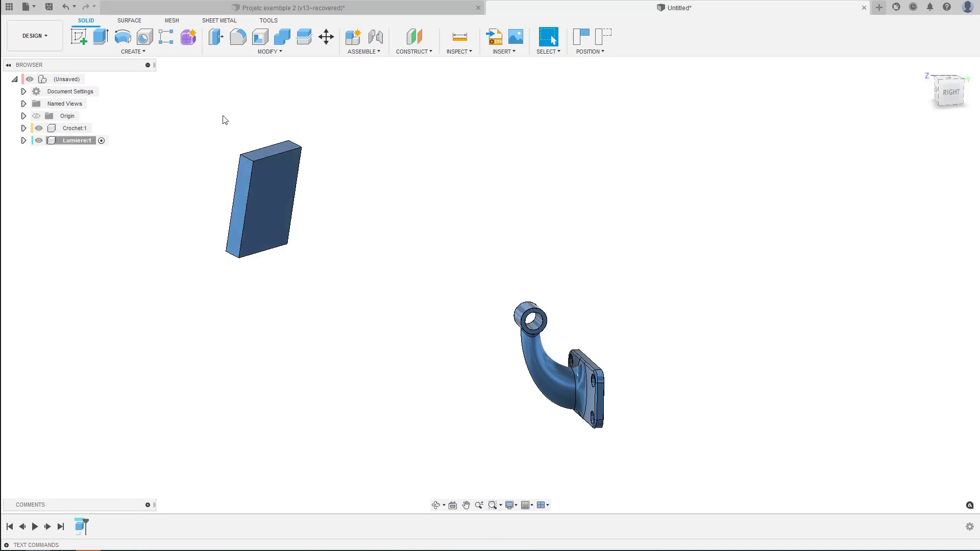
Step: In the Render workspace, find the LED appearances and apply LED - SMD 3528 - 8lm (White) to the box face towards the hook
{"action": "left_click", "coordinate": [45, 35]}
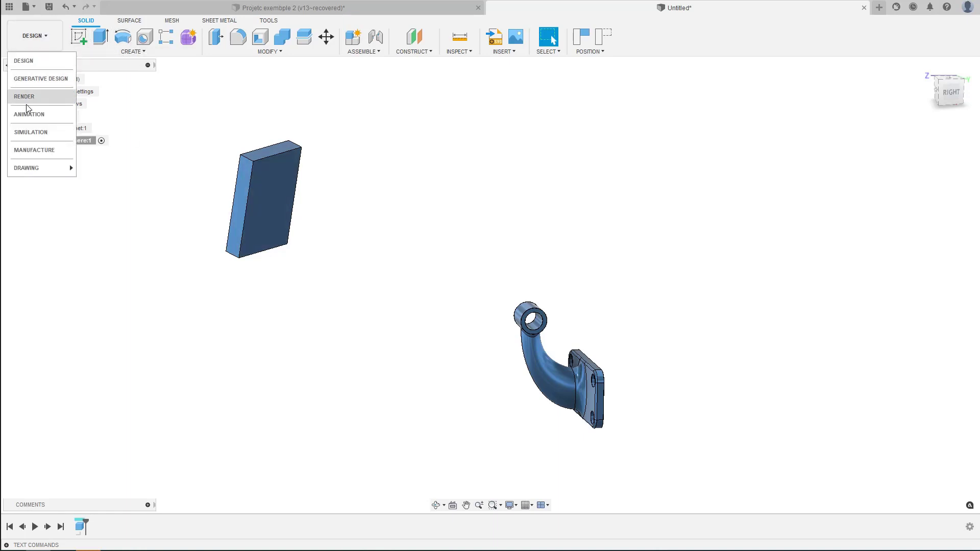
{"action": "left_click", "coordinate": [24, 97]}
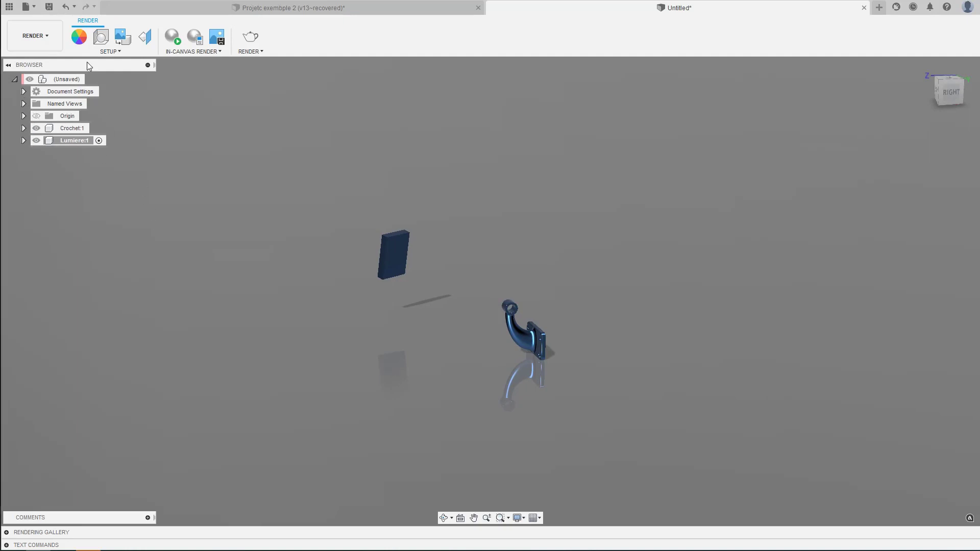
{"action": "left_click", "coordinate": [79, 38]}
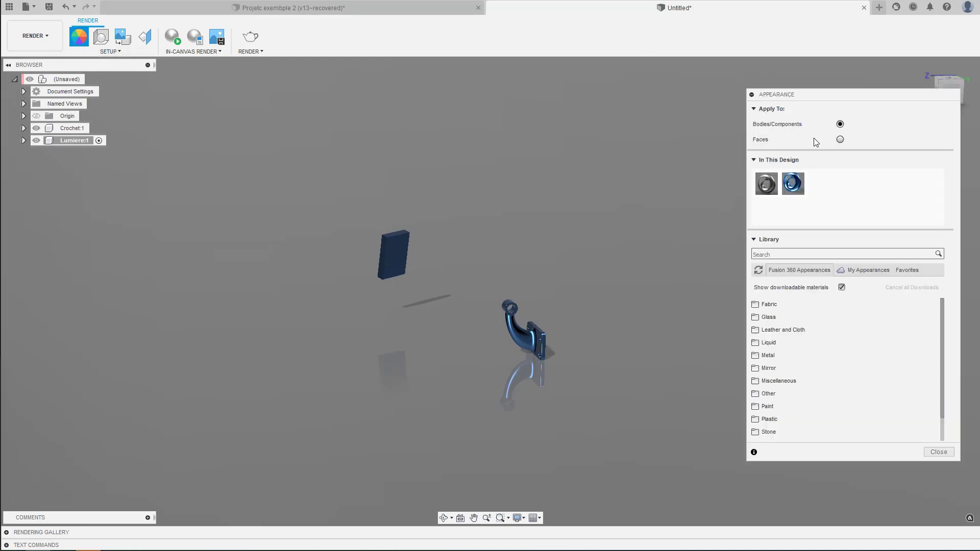
{"action": "left_click", "coordinate": [783, 254]}
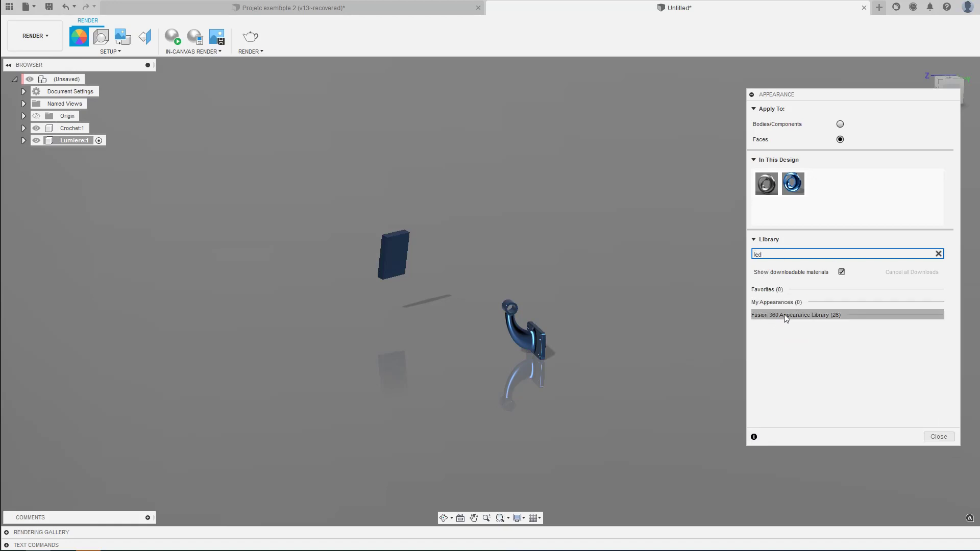
{"action": "left_click", "coordinate": [785, 317]}
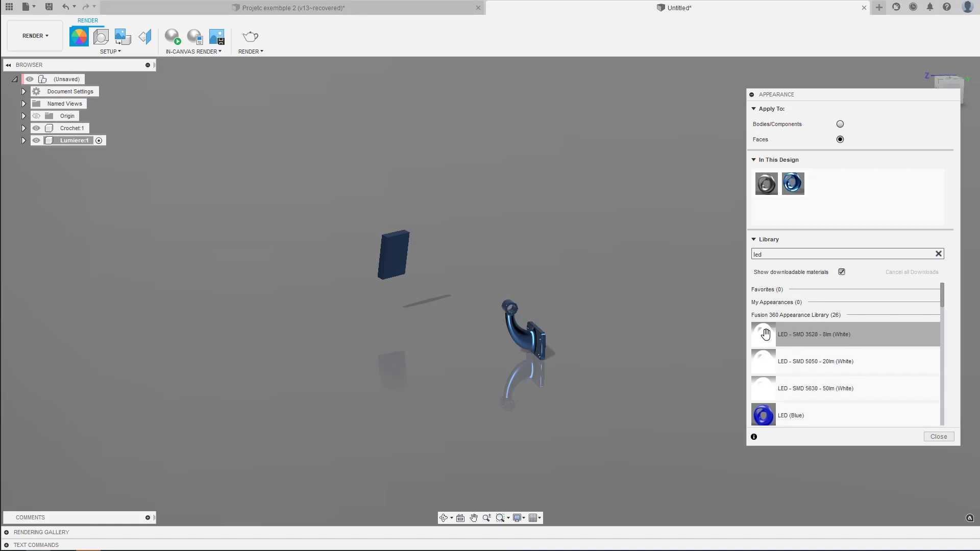
{"action": "left_click_drag", "start_coordinate": [766, 334], "coordinate": [393, 247]}
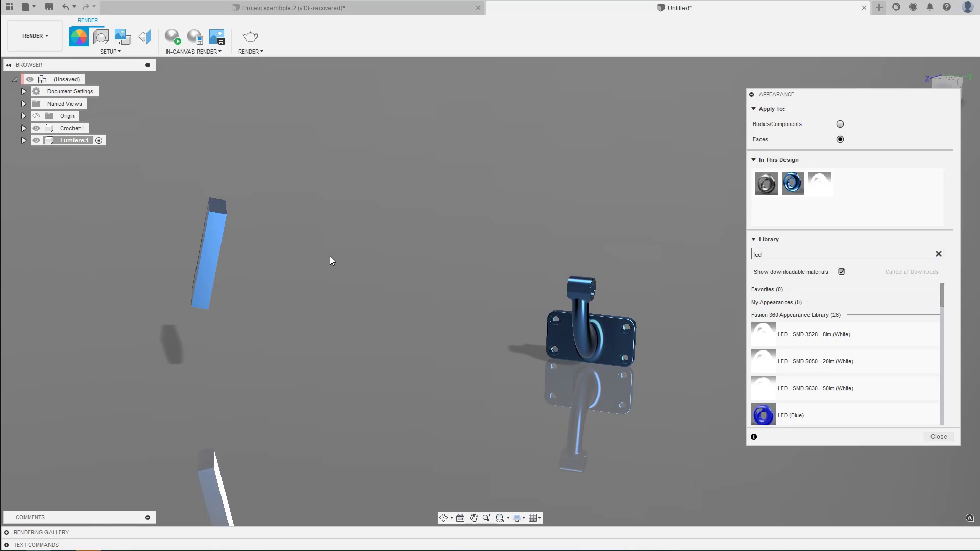
Step: Toggle the Lumiere component's visibility, then examine the luminance setting of the white LED appearance
{"action": "left_click", "coordinate": [36, 140]}
{"action": "left_click", "coordinate": [37, 141]}
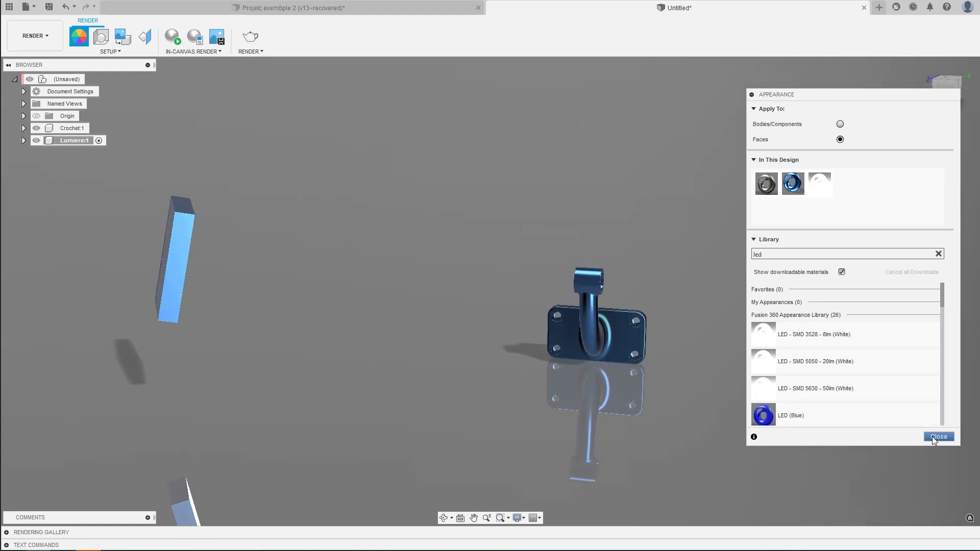
{"action": "double_click", "coordinate": [819, 184]}
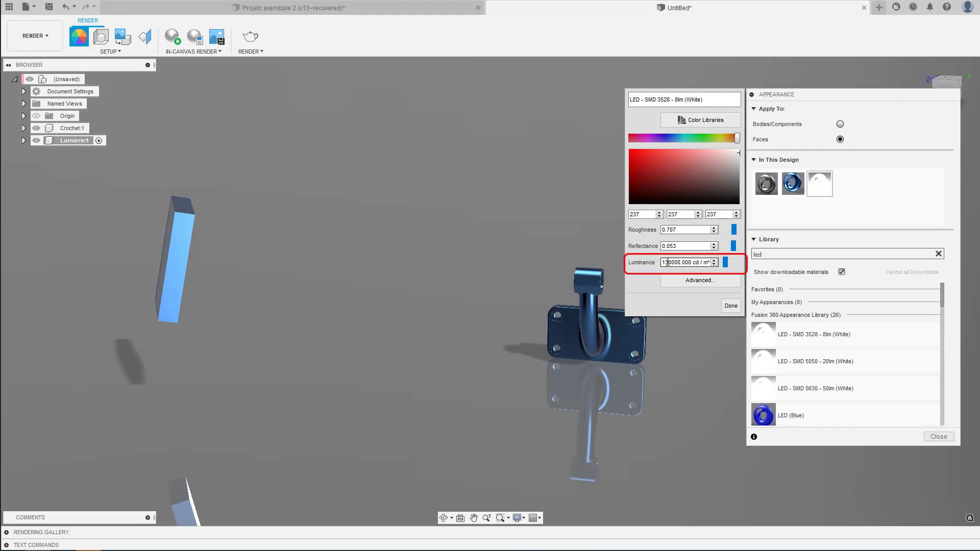
{"action": "middle_click_drag", "start_coordinate": [425, 189], "coordinate": [403, 189], "text": "shift"}
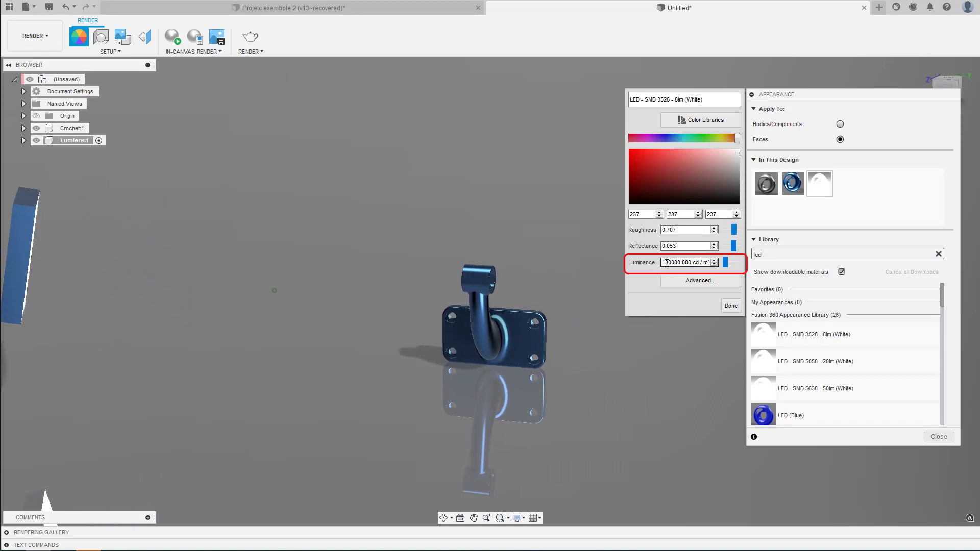
Step: Start the in-canvas render and compare the hook's lighting with the Lumiere component hidden and shown
{"action": "left_click", "coordinate": [173, 38]}
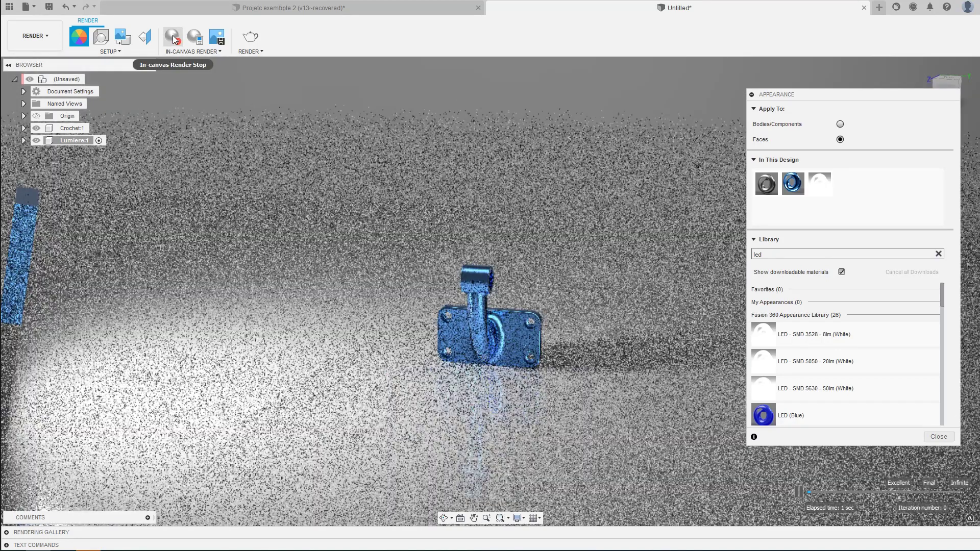
{"action": "scroll", "coordinate": [174, 40], "scroll_direction": "down", "scroll_amount": 2}
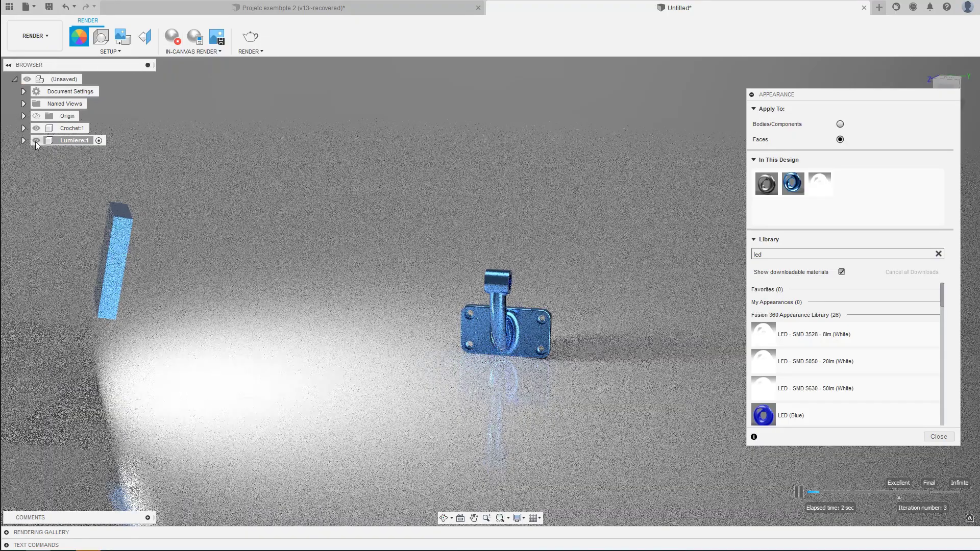
{"action": "left_click", "coordinate": [36, 143]}
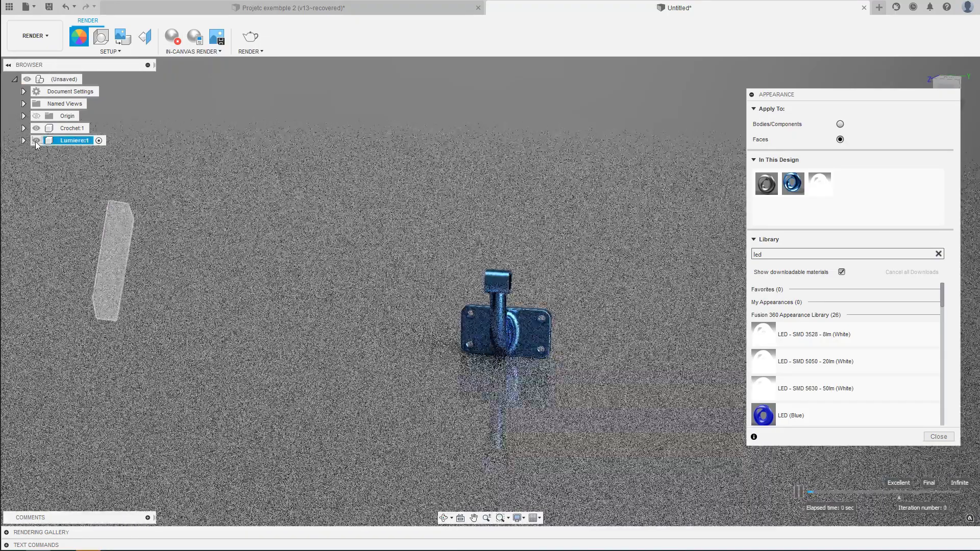
{"action": "left_click", "coordinate": [36, 143]}
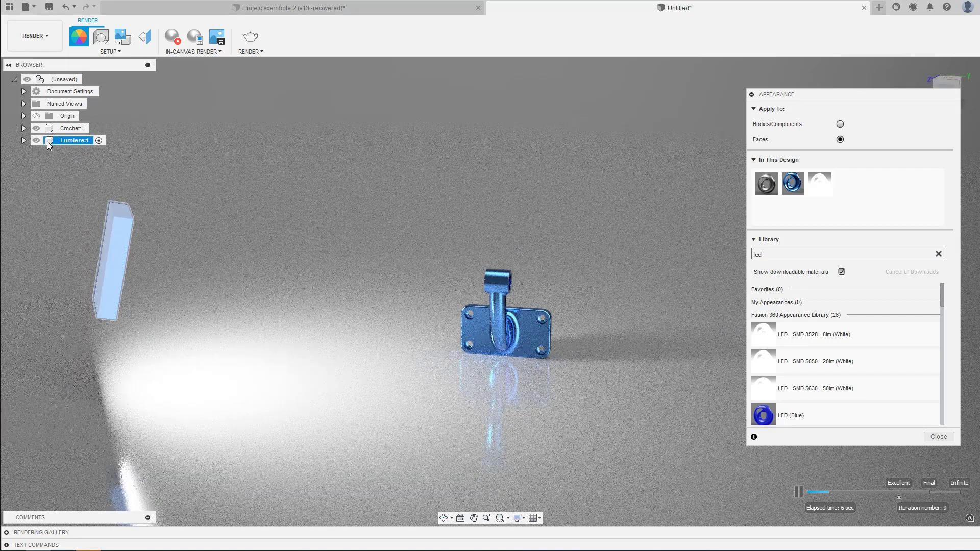
Step: Move the Lumiere component about 57.4 mm along its Y axis
{"action": "left_click", "coordinate": [48, 143]}
{"action": "key", "text": "m"}
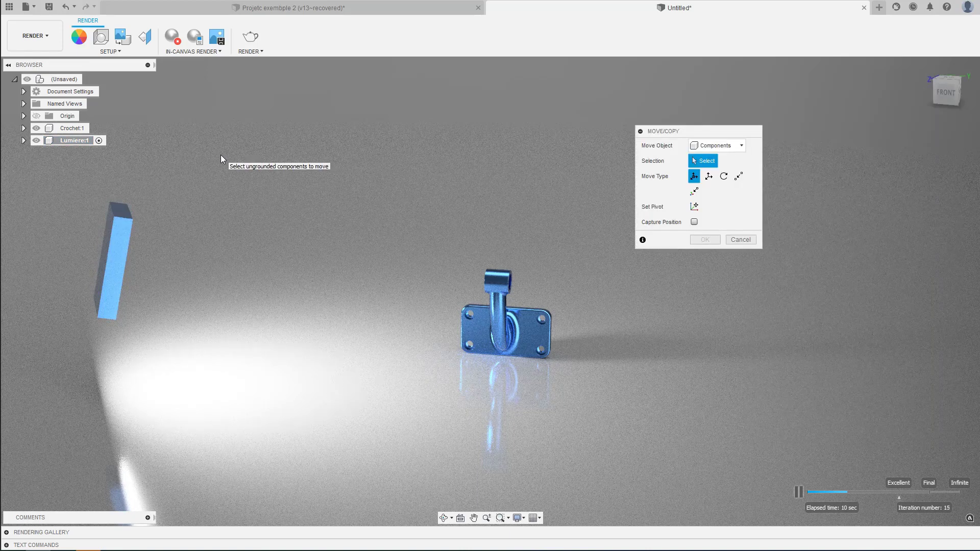
{"action": "left_click", "coordinate": [112, 251]}
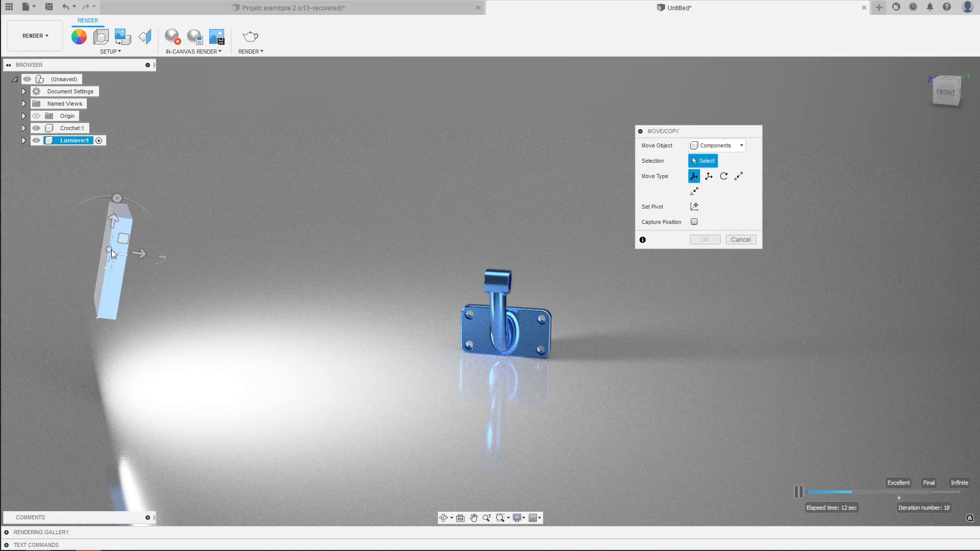
{"action": "left_click_drag", "start_coordinate": [115, 220], "coordinate": [132, 120]}
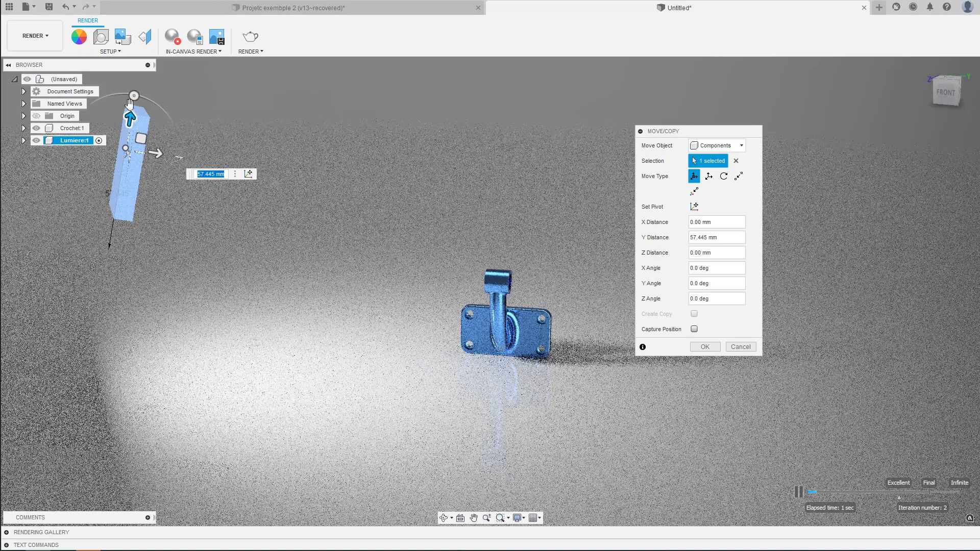
{"action": "left_click_drag", "start_coordinate": [133, 92], "coordinate": [132, 93]}
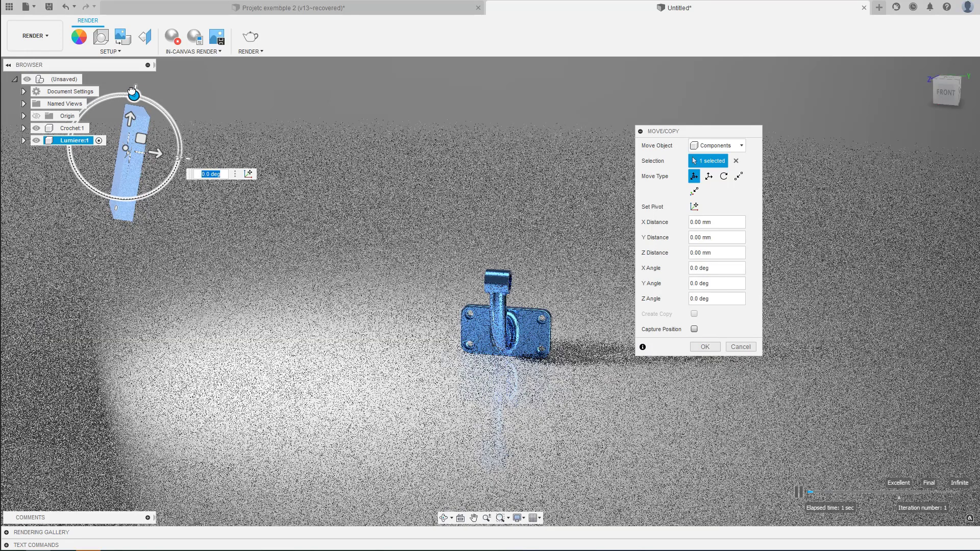
{"action": "key", "text": "Return"}
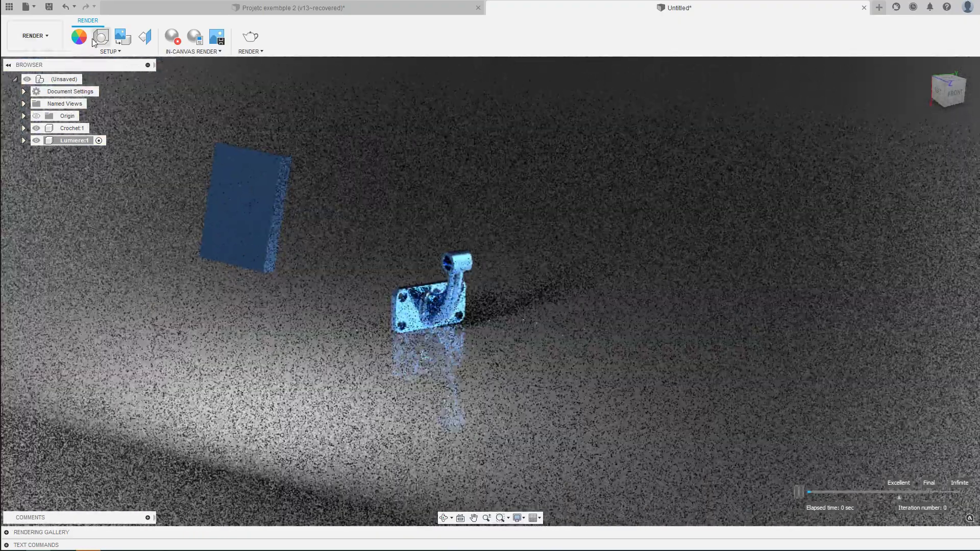
Step: Rotate the scene environment to about -35.6° and compare the hook's lighting with the Lumiere component hidden and shown
{"action": "left_click", "coordinate": [101, 37]}
{"action": "left_click", "coordinate": [897, 200]}
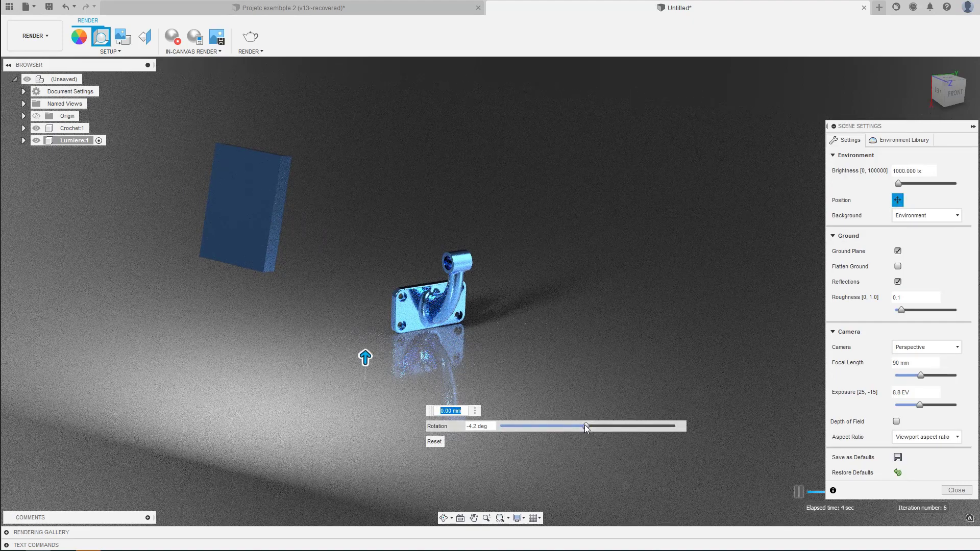
{"action": "left_click_drag", "start_coordinate": [585, 426], "coordinate": [572, 425]}
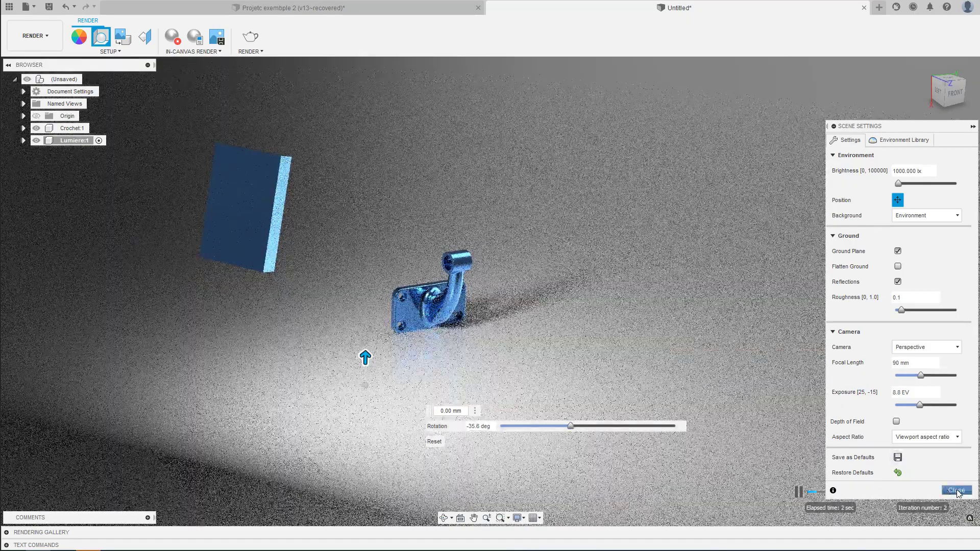
{"action": "left_click", "coordinate": [957, 490]}
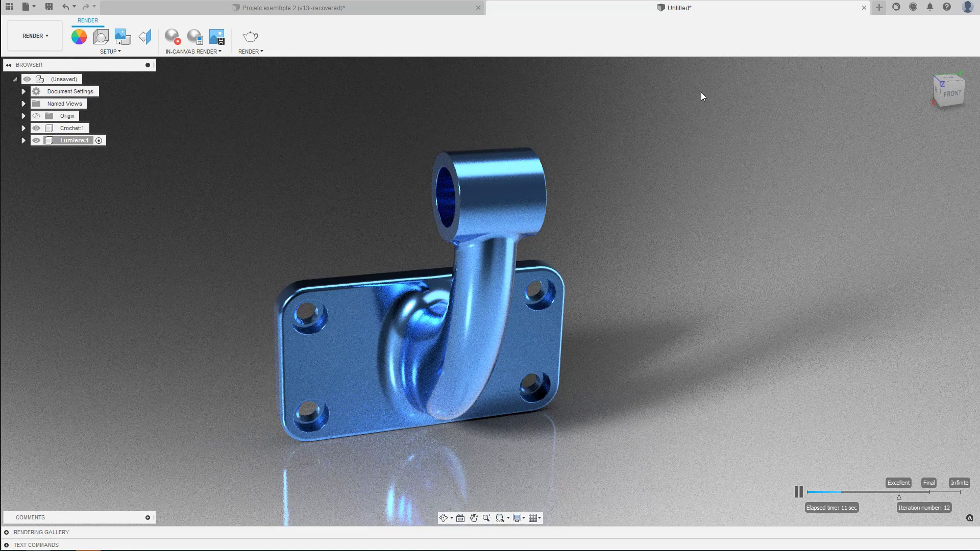
{"action": "left_click", "coordinate": [36, 140]}
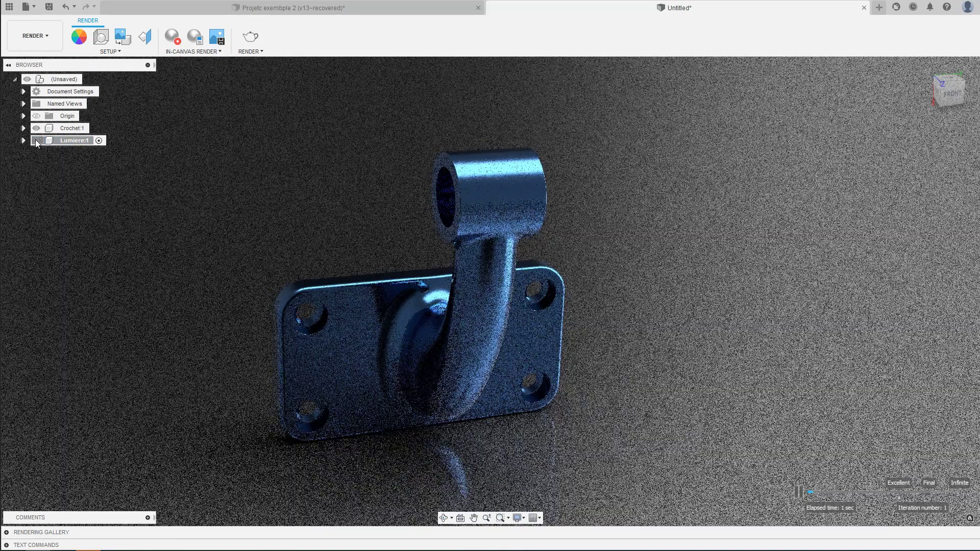
{"action": "left_click", "coordinate": [36, 141]}
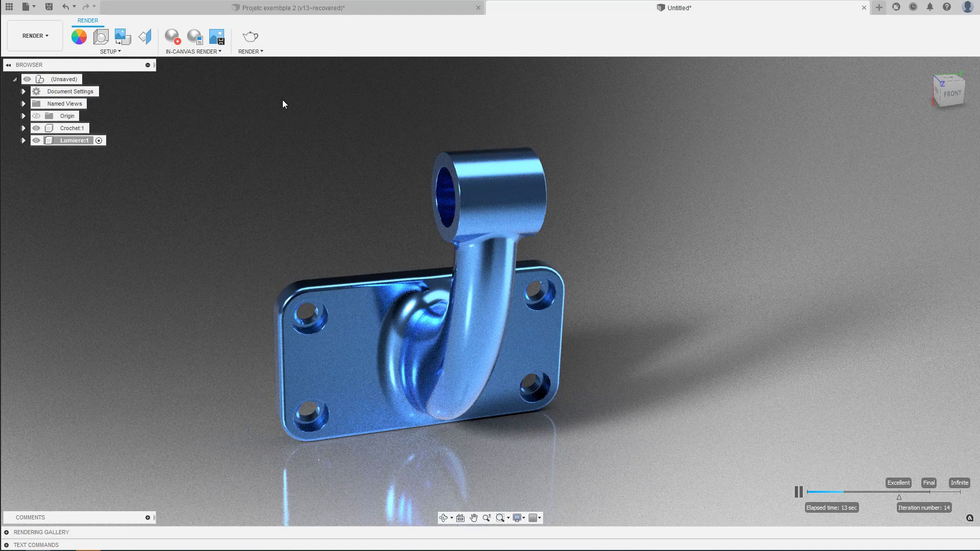
Step: Set the luminance of the LED - SMD 3528 - 8lm (White) appearance to 120000 cd/m² after trying lower values
{"action": "left_click", "coordinate": [77, 36]}
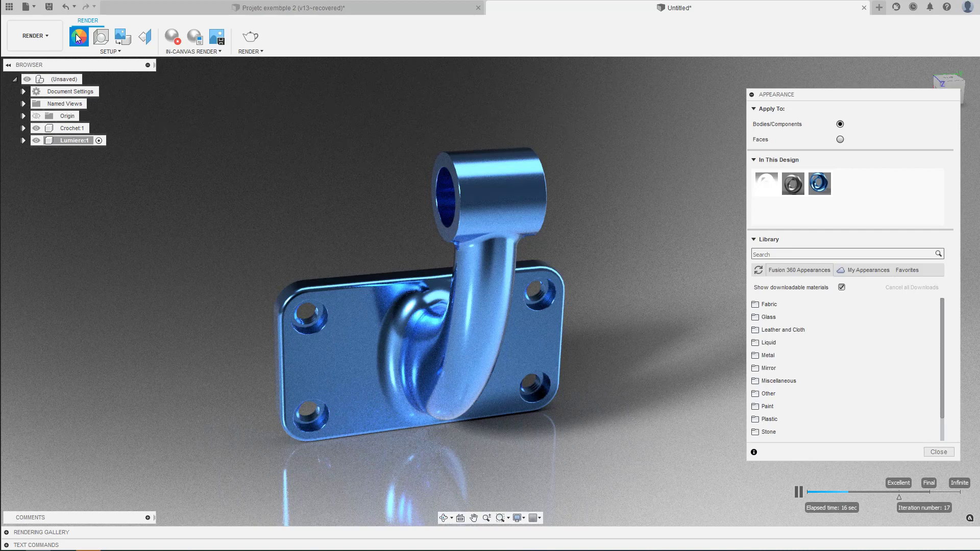
{"action": "double_click", "coordinate": [766, 185]}
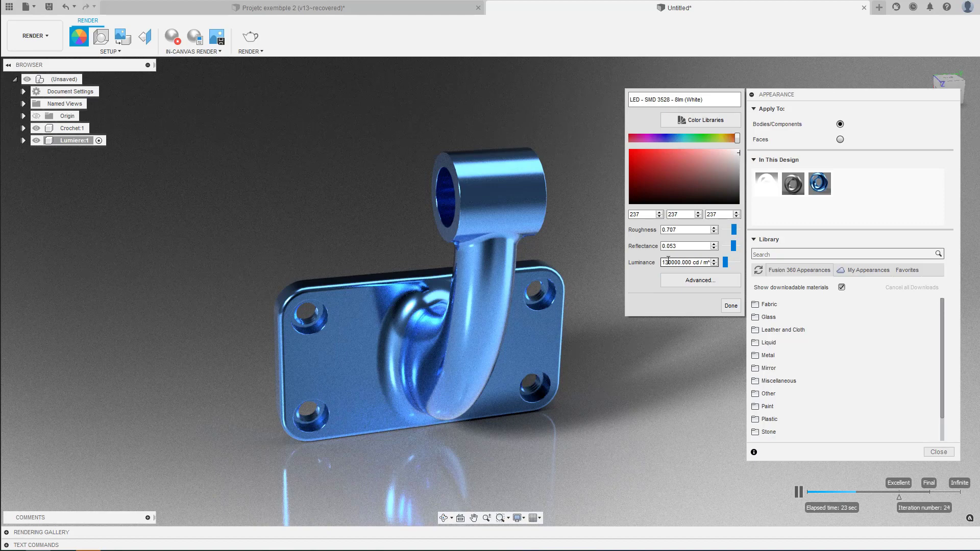
{"action": "key", "text": "BackSpace"}
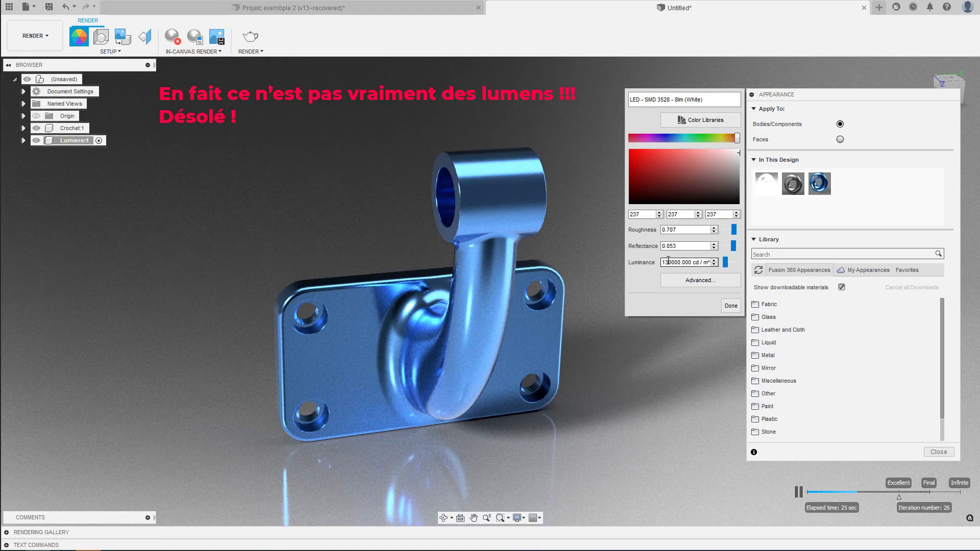
{"action": "type", "text": "0"}
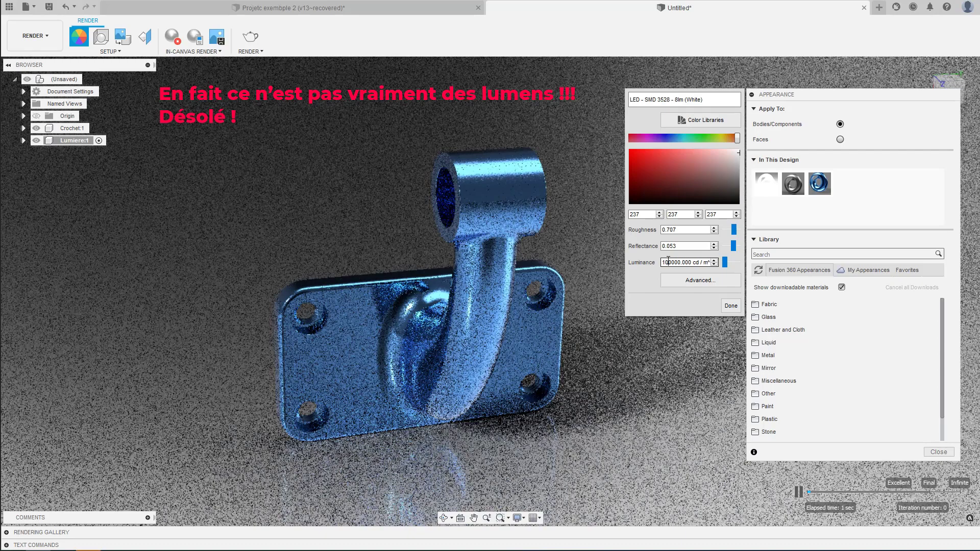
{"action": "key", "text": "BackSpace"}
{"action": "key", "text": "BackSpace"}
{"action": "type", "text": "8"}
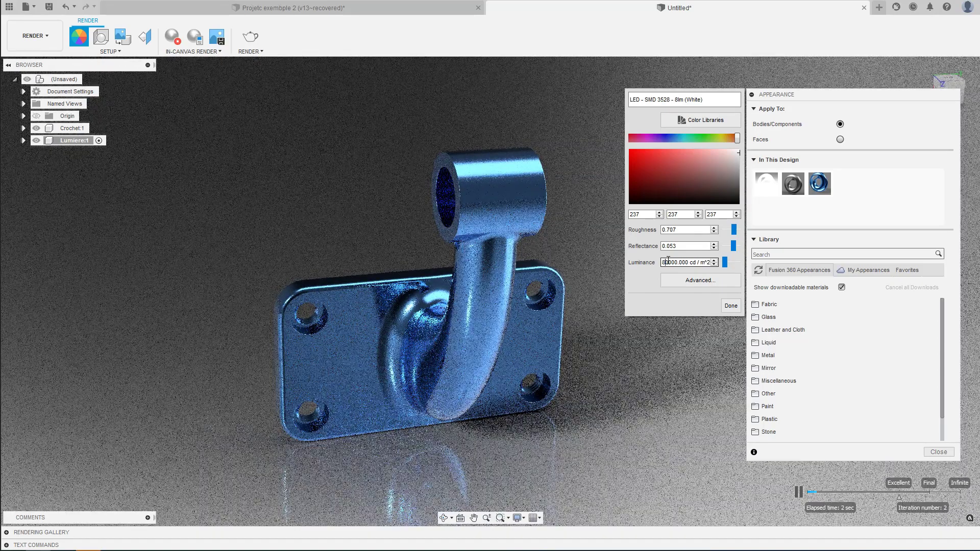
{"action": "key", "text": "BackSpace"}
{"action": "type", "text": "10"}
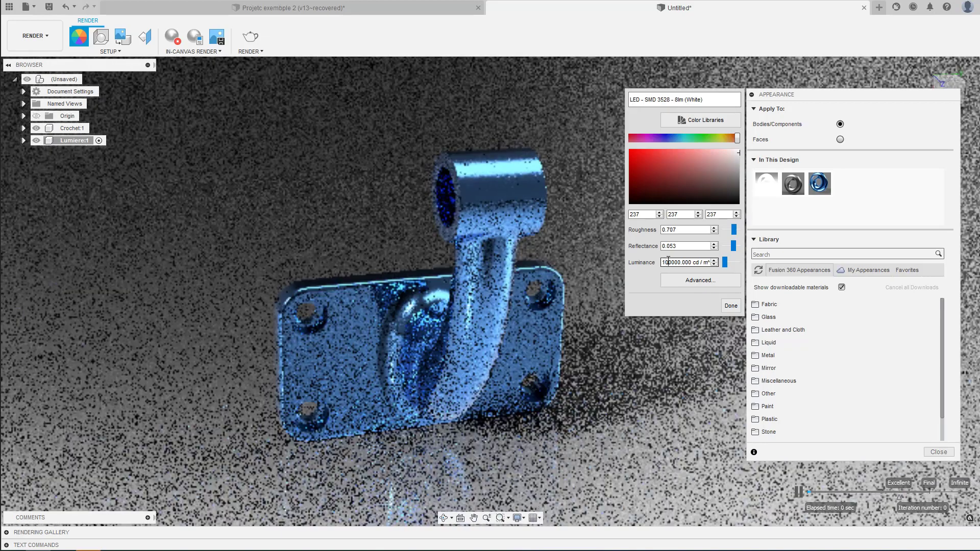
{"action": "key", "text": "BackSpace"}
{"action": "type", "text": "2"}
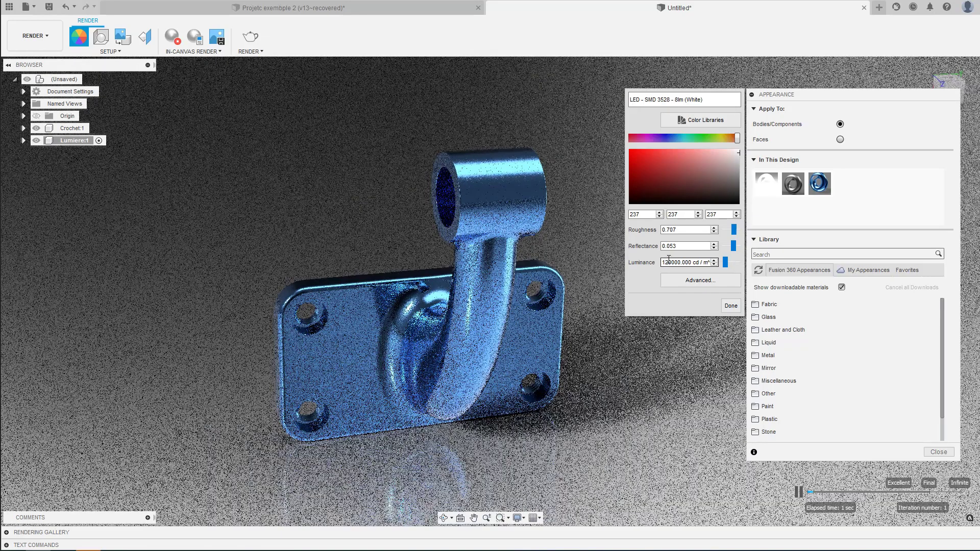
{"action": "left_click", "coordinate": [731, 306]}
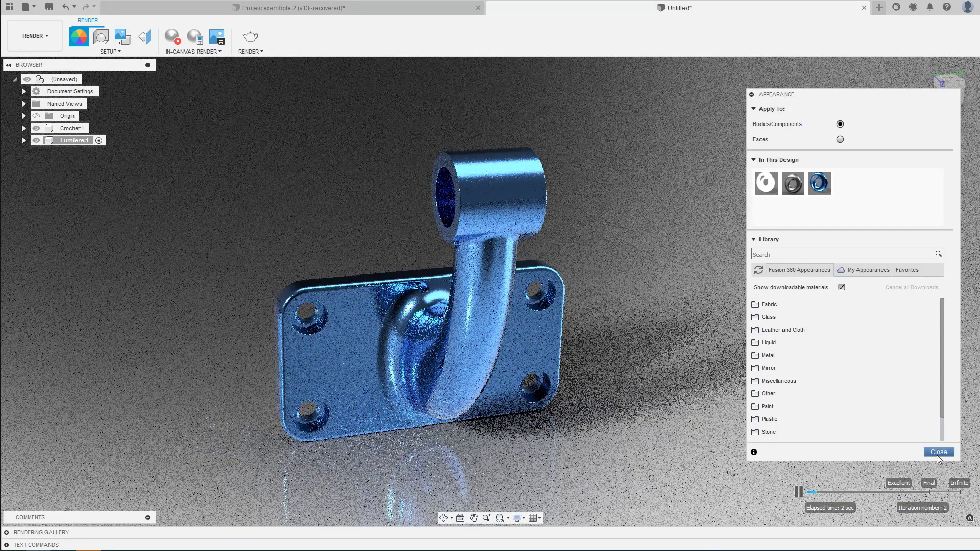
{"action": "left_click", "coordinate": [937, 453]}
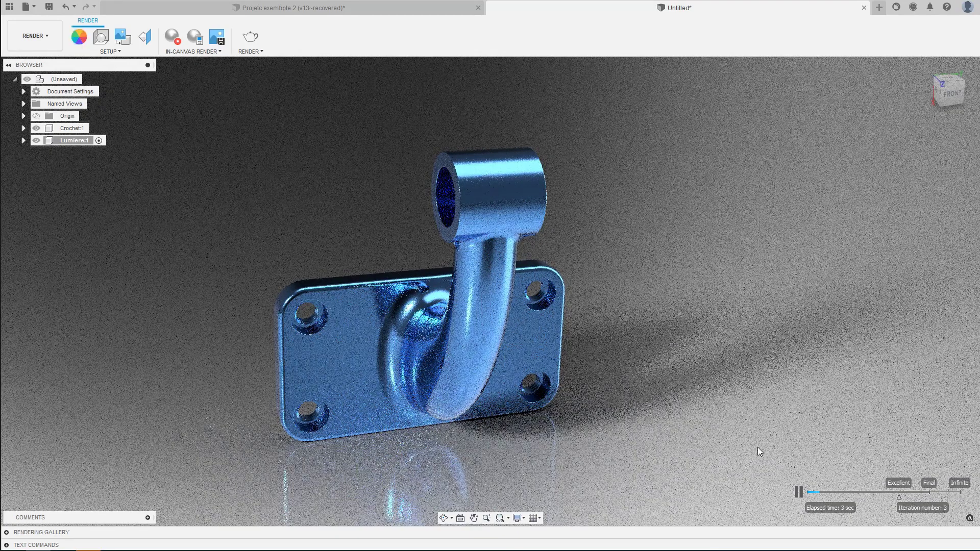
Step: Set the scene's environment brightness to 1500 lx and inspect the rendered hook more closely
{"action": "left_click", "coordinate": [101, 37]}
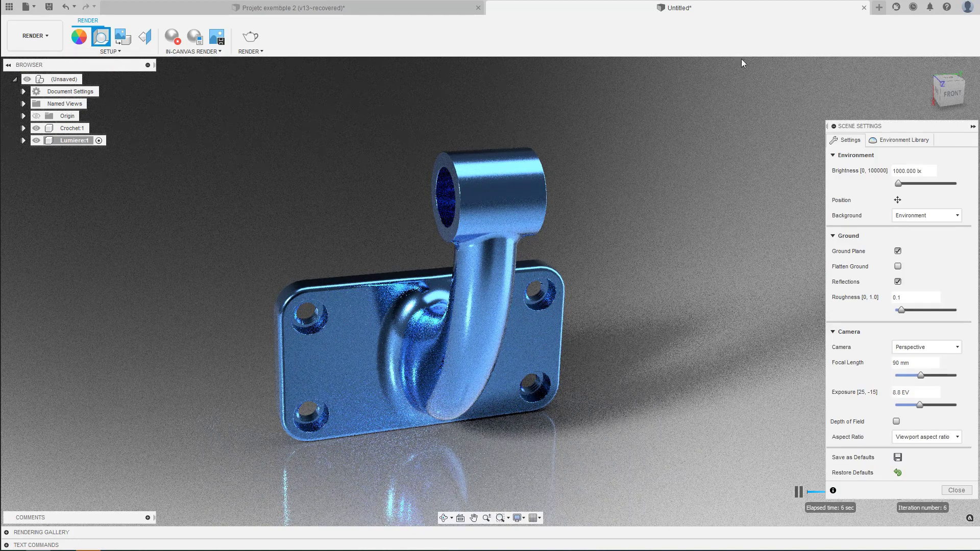
{"action": "left_click", "coordinate": [897, 171]}
{"action": "key", "text": "BackSpace"}
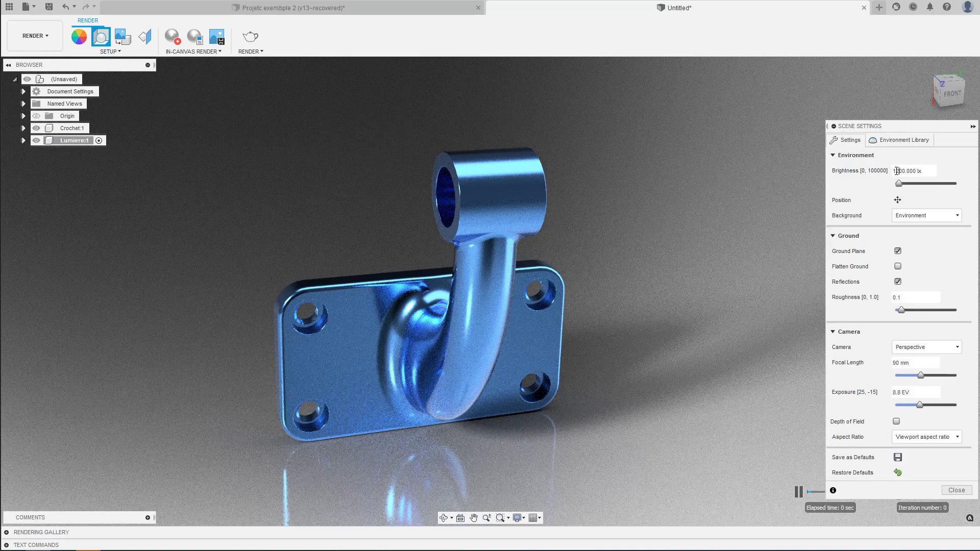
{"action": "type", "text": "2"}
{"action": "key", "text": "BackSpace"}
{"action": "type", "text": "5"}
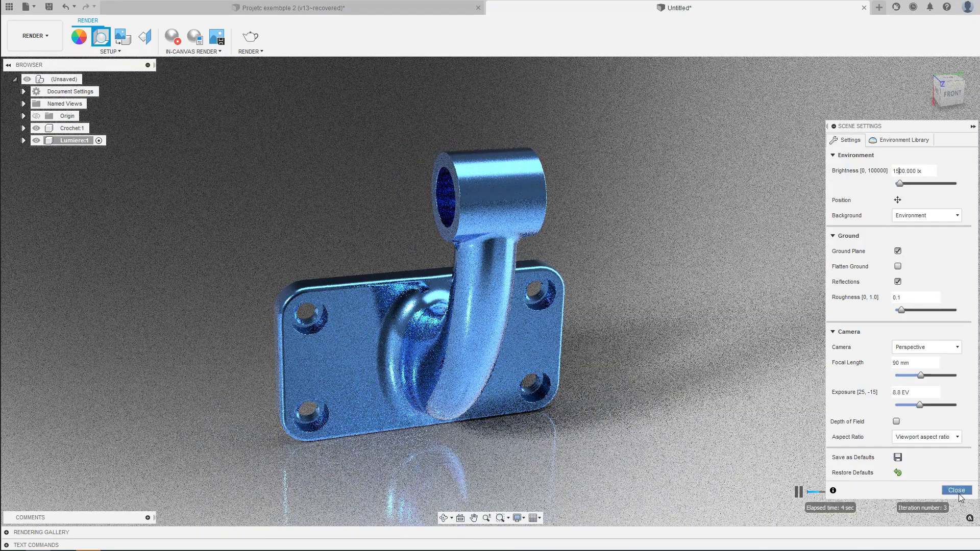
{"action": "left_click", "coordinate": [957, 491]}
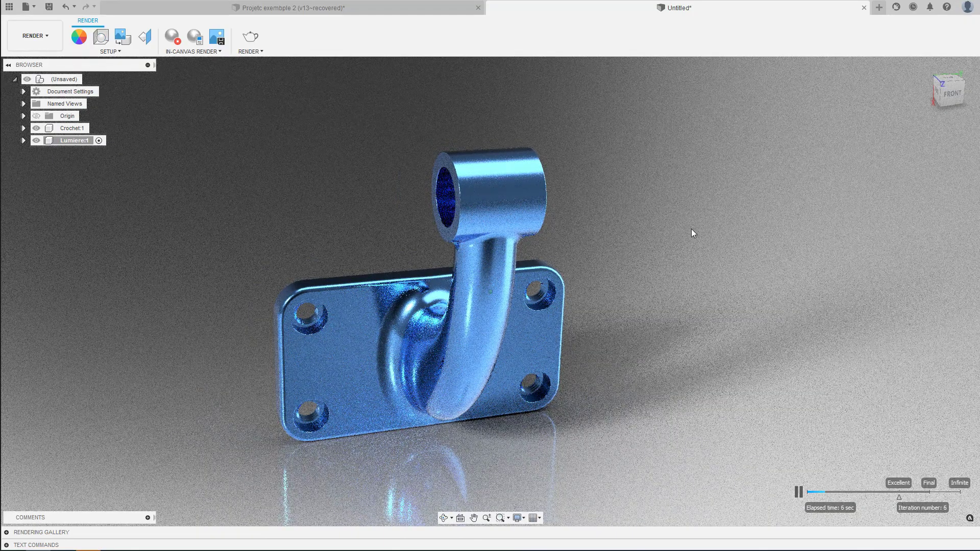
{"action": "scroll", "coordinate": [691, 229], "scroll_direction": "up", "scroll_amount": 2}
{"action": "scroll", "coordinate": [691, 229], "scroll_direction": "up", "scroll_amount": 3}
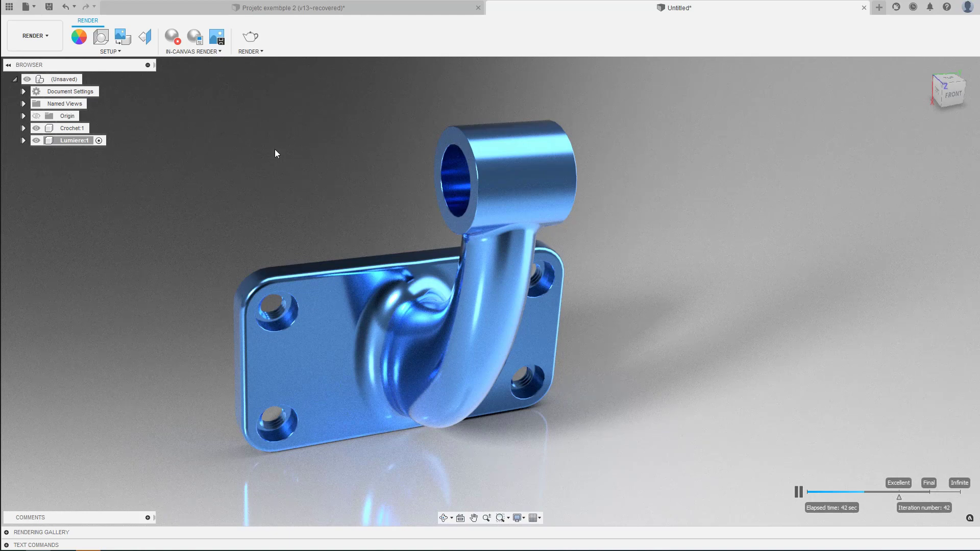
Step: Search the appearance library for "led" and look through the available LED appearances
{"action": "left_click", "coordinate": [85, 41]}
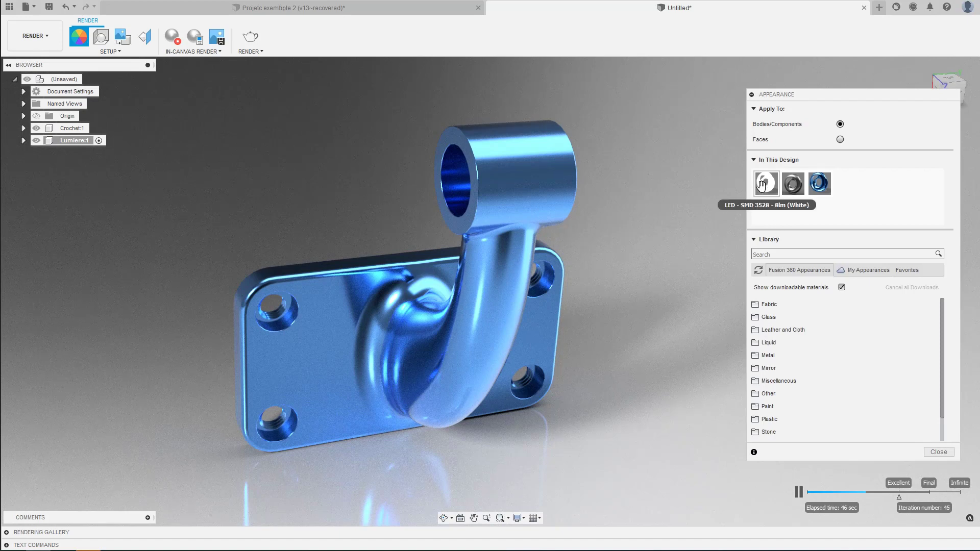
{"action": "left_click", "coordinate": [796, 253]}
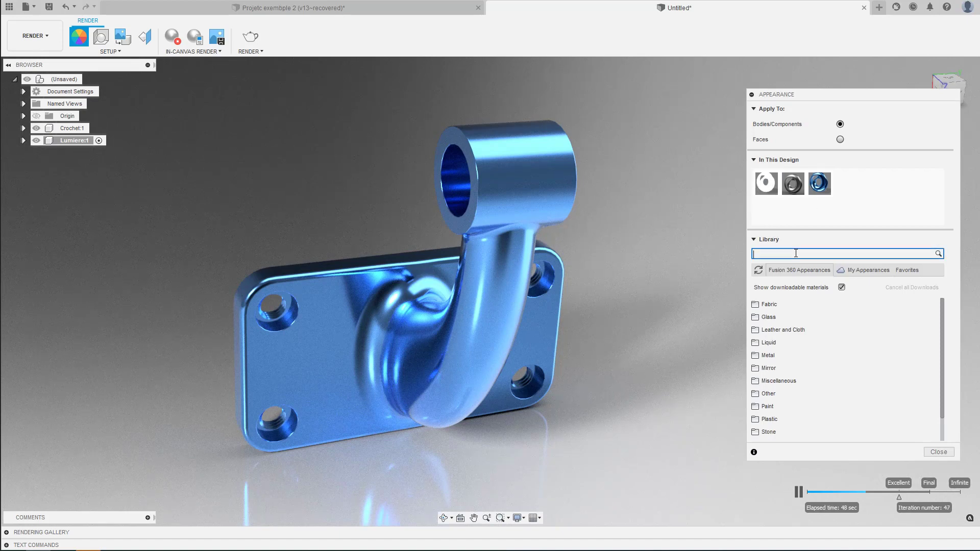
{"action": "type", "text": "led"}
{"action": "scroll", "coordinate": [823, 358], "scroll_direction": "down", "scroll_amount": 5}
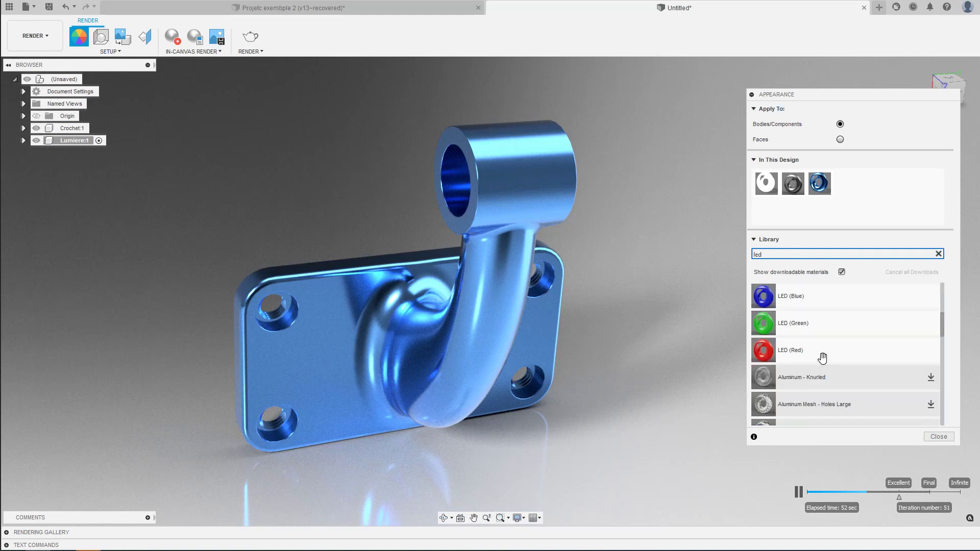
{"action": "scroll", "coordinate": [822, 357], "scroll_direction": "down", "scroll_amount": 5}
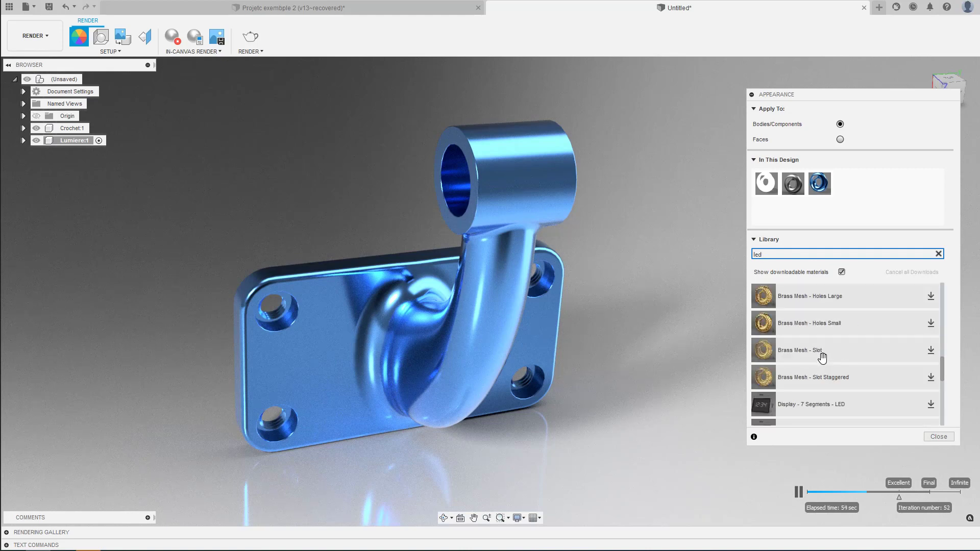
{"action": "scroll", "coordinate": [800, 350], "scroll_direction": "up", "scroll_amount": 3}
{"action": "scroll", "coordinate": [800, 349], "scroll_direction": "up", "scroll_amount": 3}
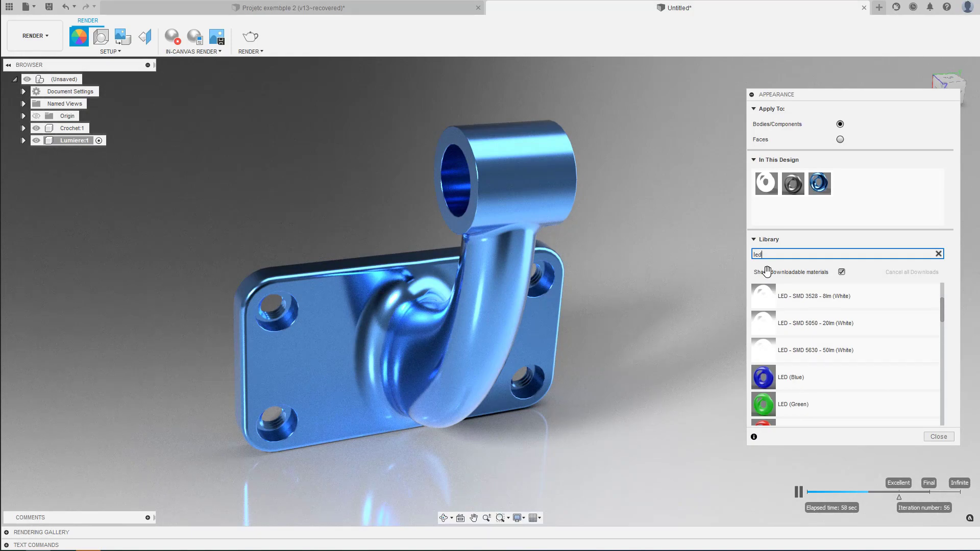
Step: Recolour the LED - SMD 3528 - 8lm (White) appearance red (RGB 224, 26, 26) and set its luminance to 40000 cd/m²
{"action": "double_click", "coordinate": [767, 192]}
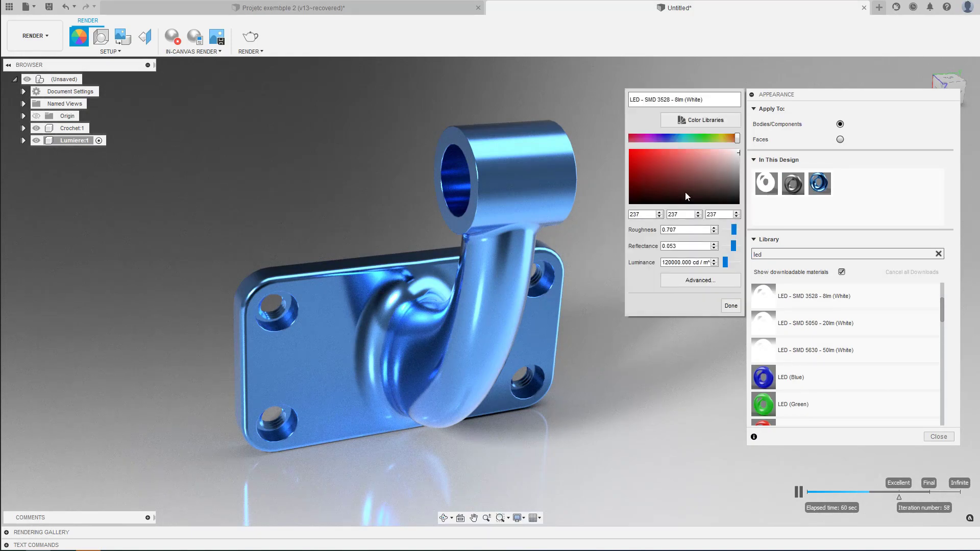
{"action": "left_click_drag", "start_coordinate": [687, 163], "coordinate": [641, 155]}
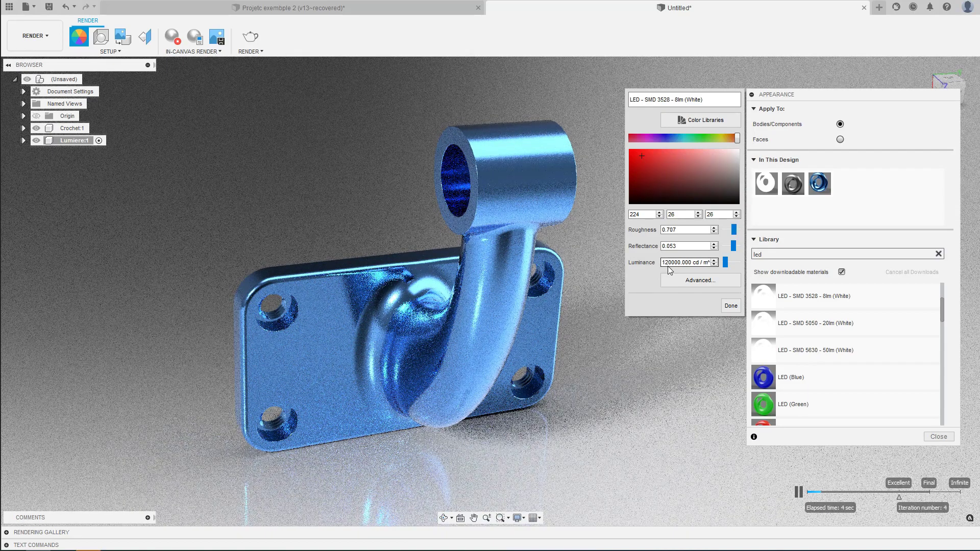
{"action": "left_click", "coordinate": [729, 307]}
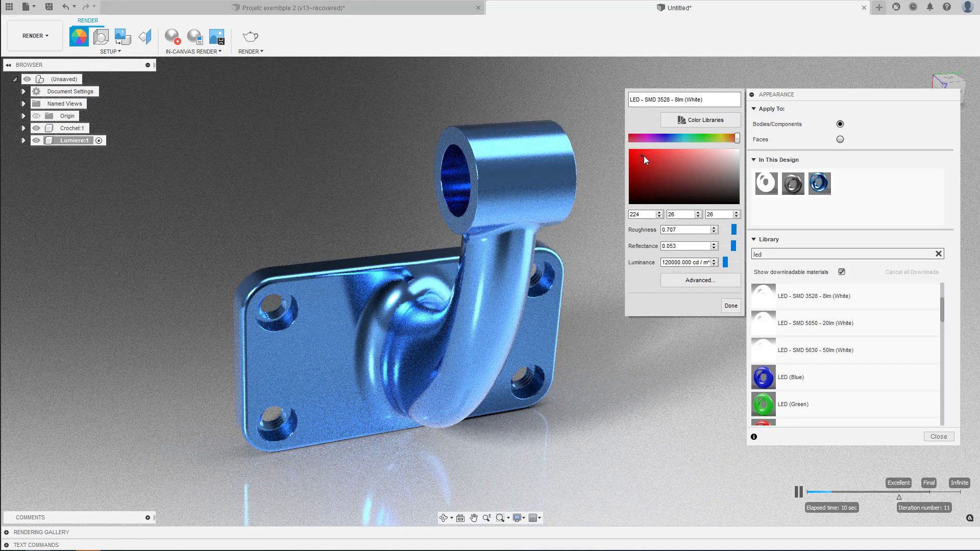
{"action": "left_click", "coordinate": [669, 261]}
{"action": "key", "text": "BackSpace"}
{"action": "key", "text": "BackSpace"}
{"action": "type", "text": "4"}
{"action": "key", "text": "Return"}
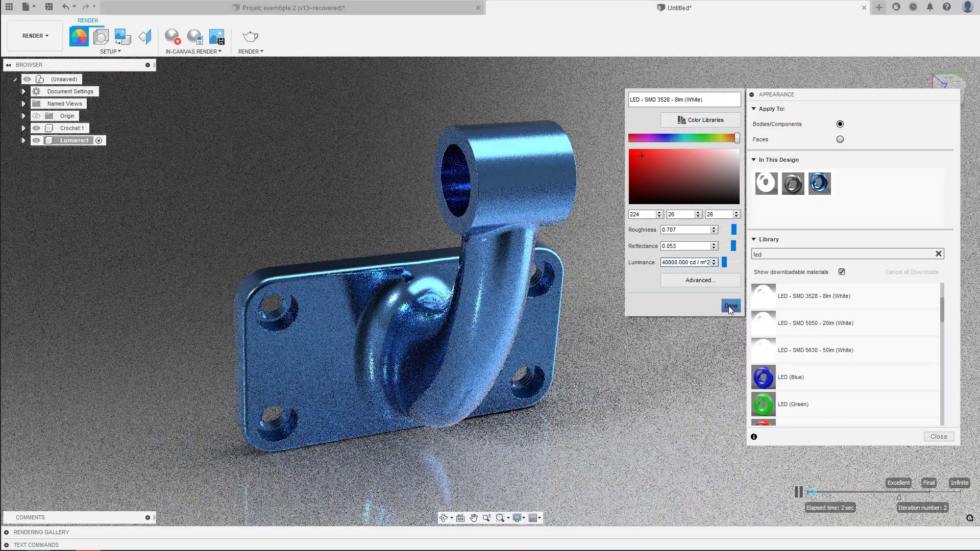
{"action": "left_click", "coordinate": [729, 306]}
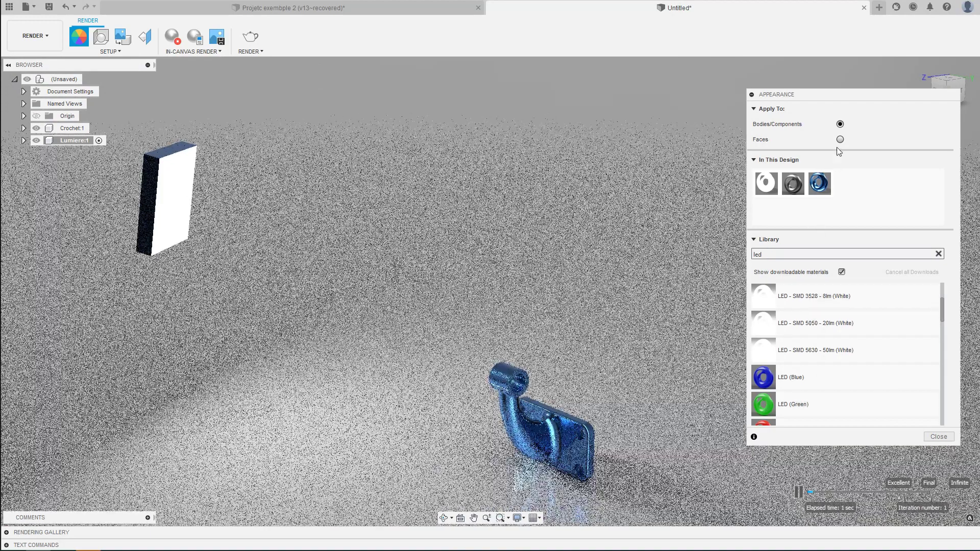
Step: Apply the LED (Blue) appearance to only the light-emitting face of the Lumiere block that points toward the hook
{"action": "left_click", "coordinate": [839, 139]}
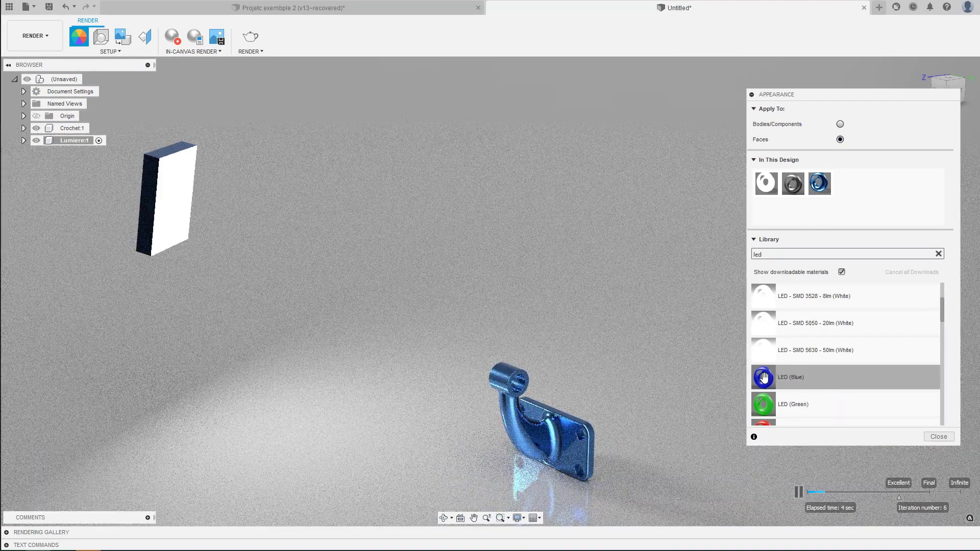
{"action": "left_click_drag", "start_coordinate": [804, 380], "coordinate": [363, 319]}
{"action": "left_click_drag", "start_coordinate": [191, 215], "coordinate": [170, 192]}
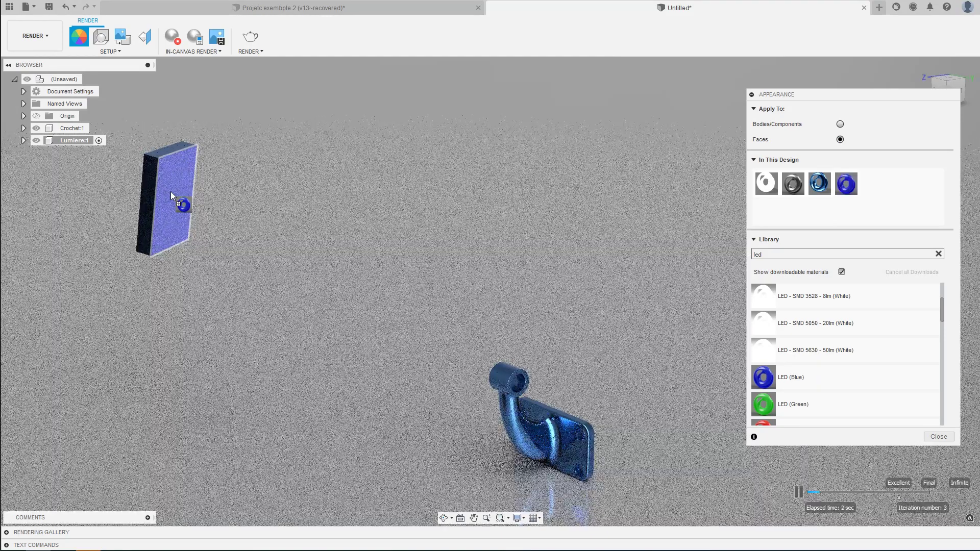
Step: Move the Lumiere component close to the hook, ending with a shift of about -2.3 mm in Y and 25.6 mm in Z
{"action": "middle_click_drag", "start_coordinate": [170, 191], "coordinate": [171, 191], "text": "shift"}
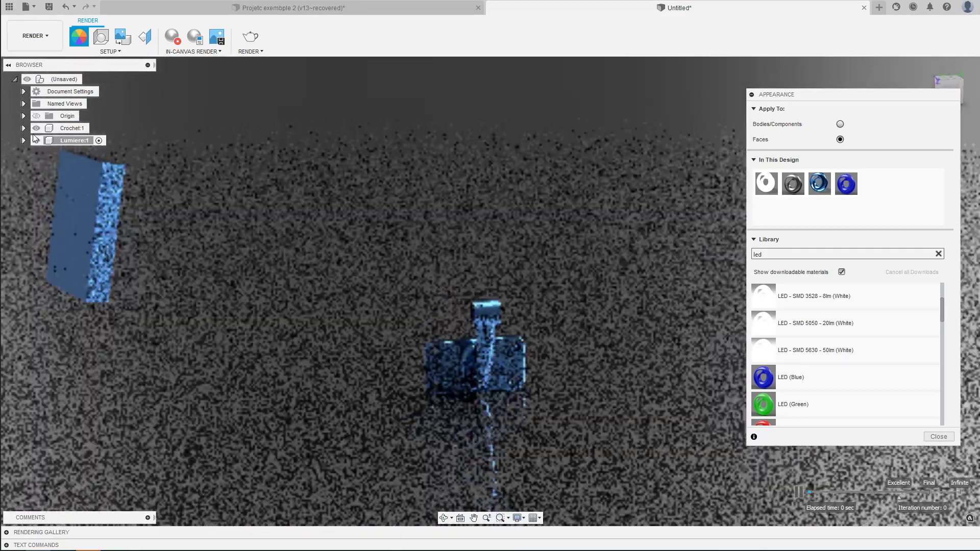
{"action": "left_click", "coordinate": [49, 142]}
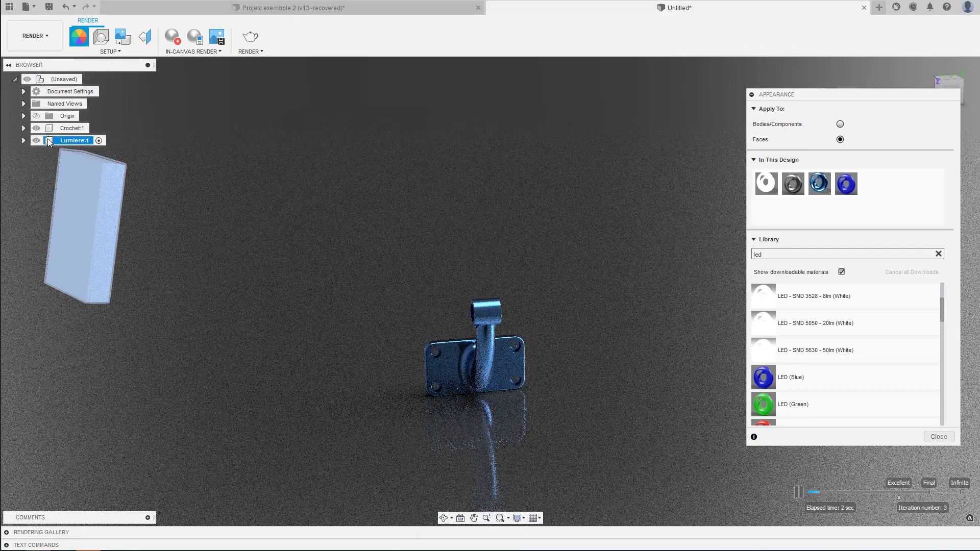
{"action": "key", "text": "m"}
{"action": "left_click", "coordinate": [50, 142]}
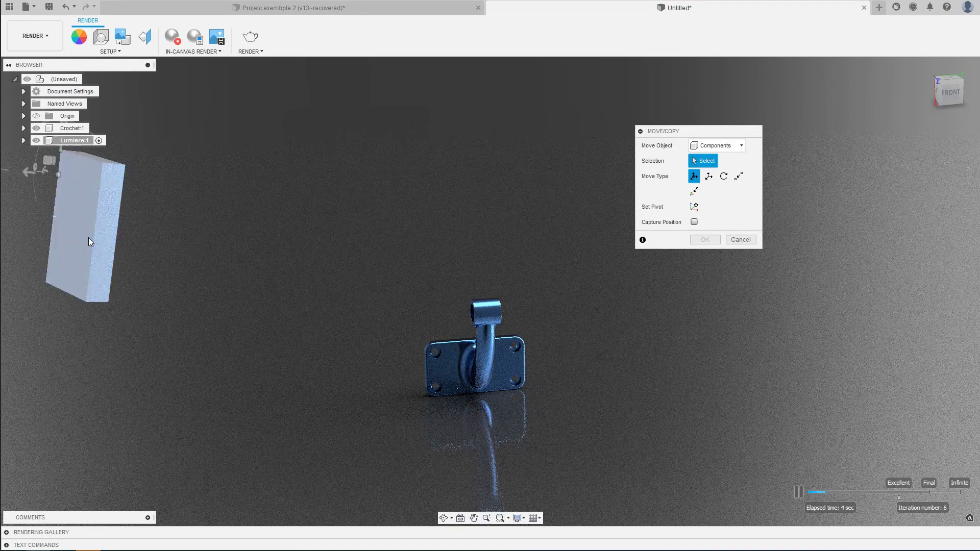
{"action": "middle_click_drag", "start_coordinate": [108, 238], "coordinate": [50, 197], "text": "shift"}
{"action": "left_click_drag", "start_coordinate": [178, 192], "coordinate": [316, 290]}
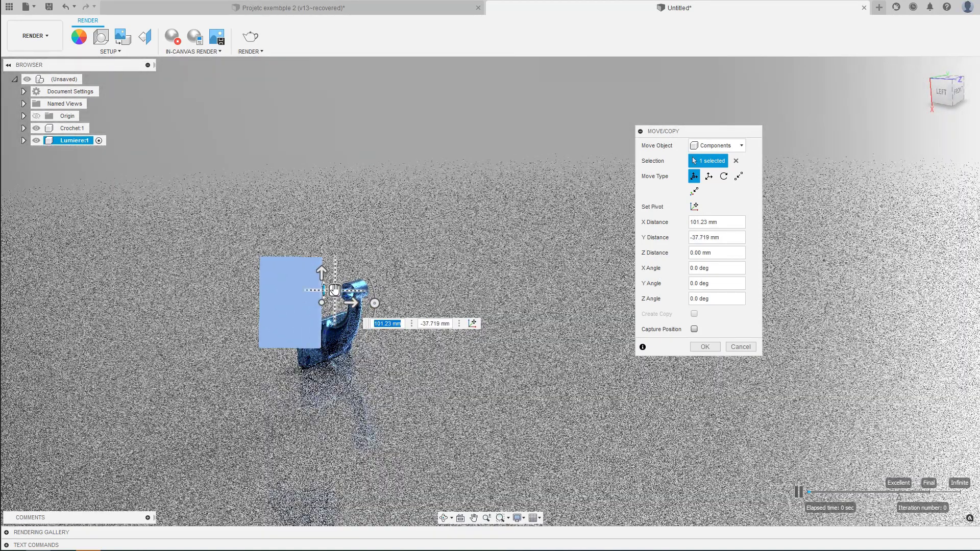
{"action": "left_click_drag", "start_coordinate": [336, 290], "coordinate": [374, 295]}
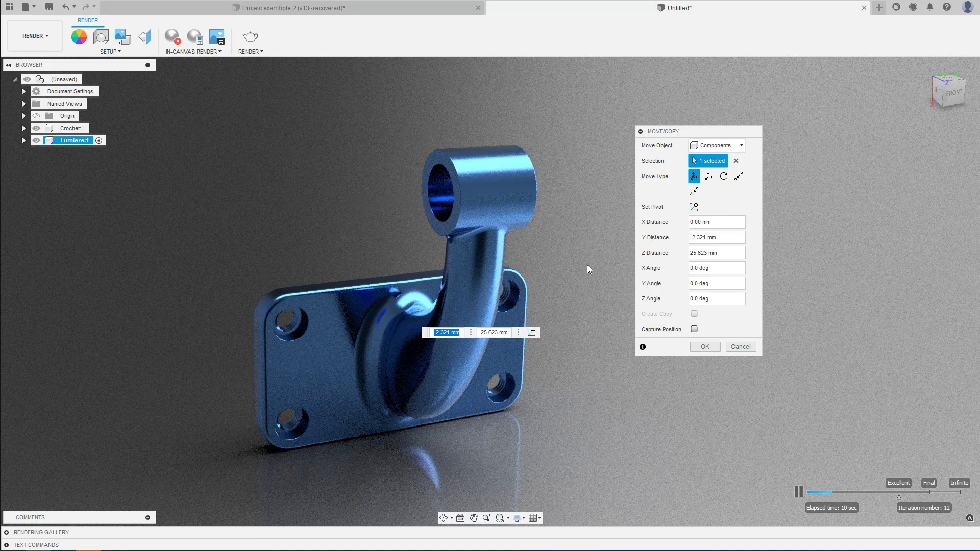
{"action": "left_click", "coordinate": [695, 345]}
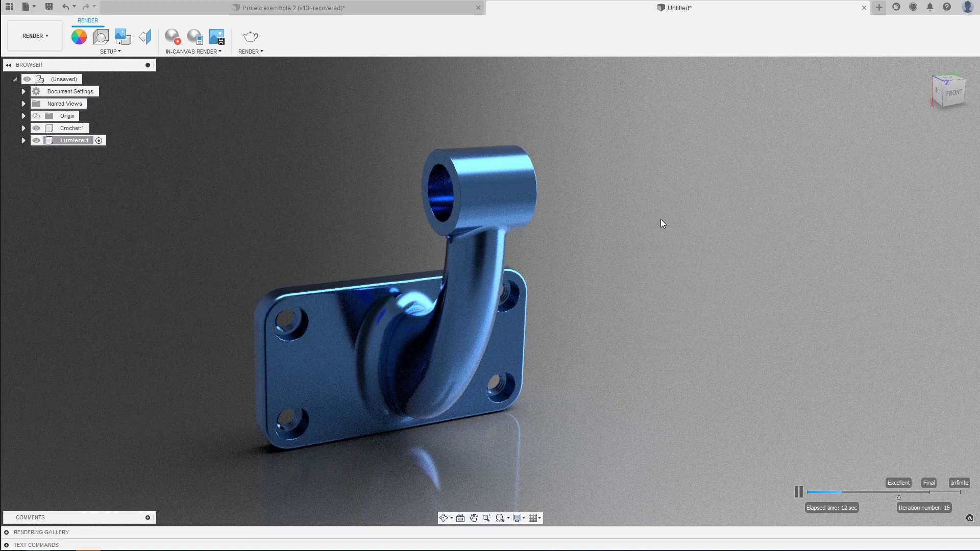